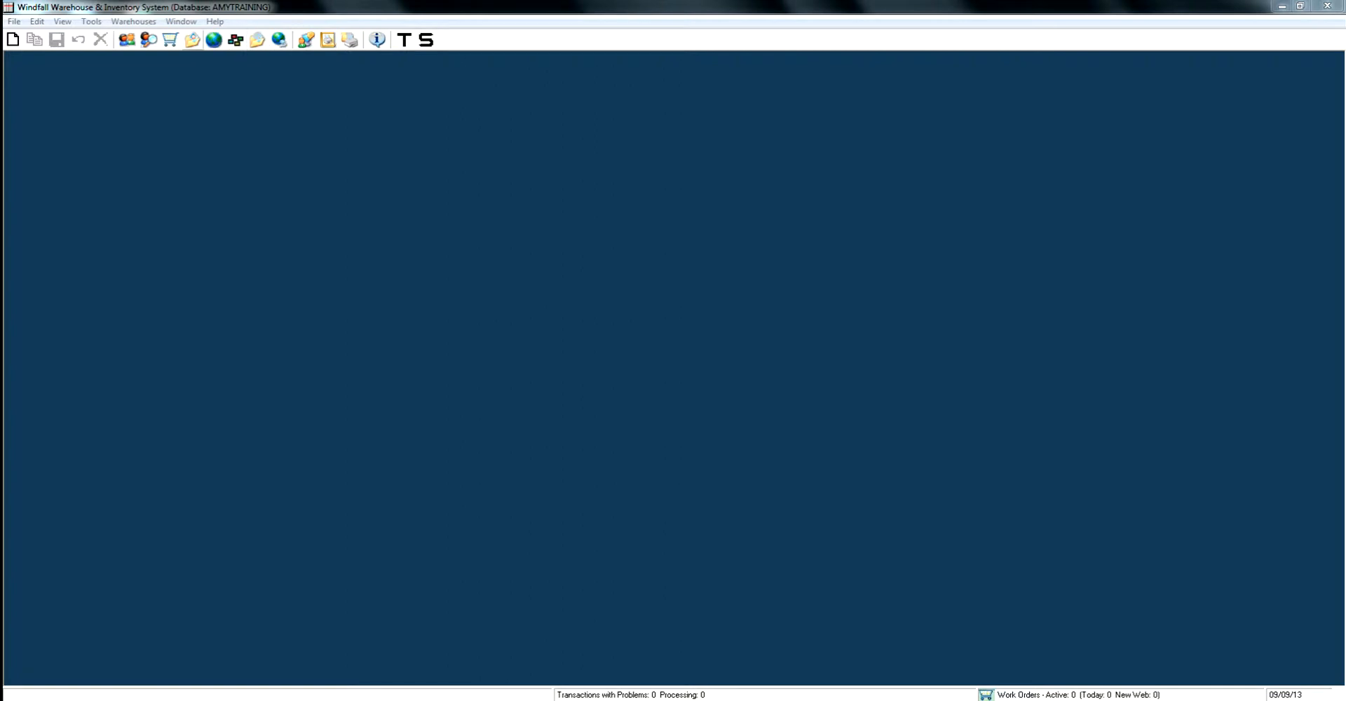
# Open the HOTEL customer record from the customer list and move its window to the middle of the workspace
pyautogui.click(126, 39)
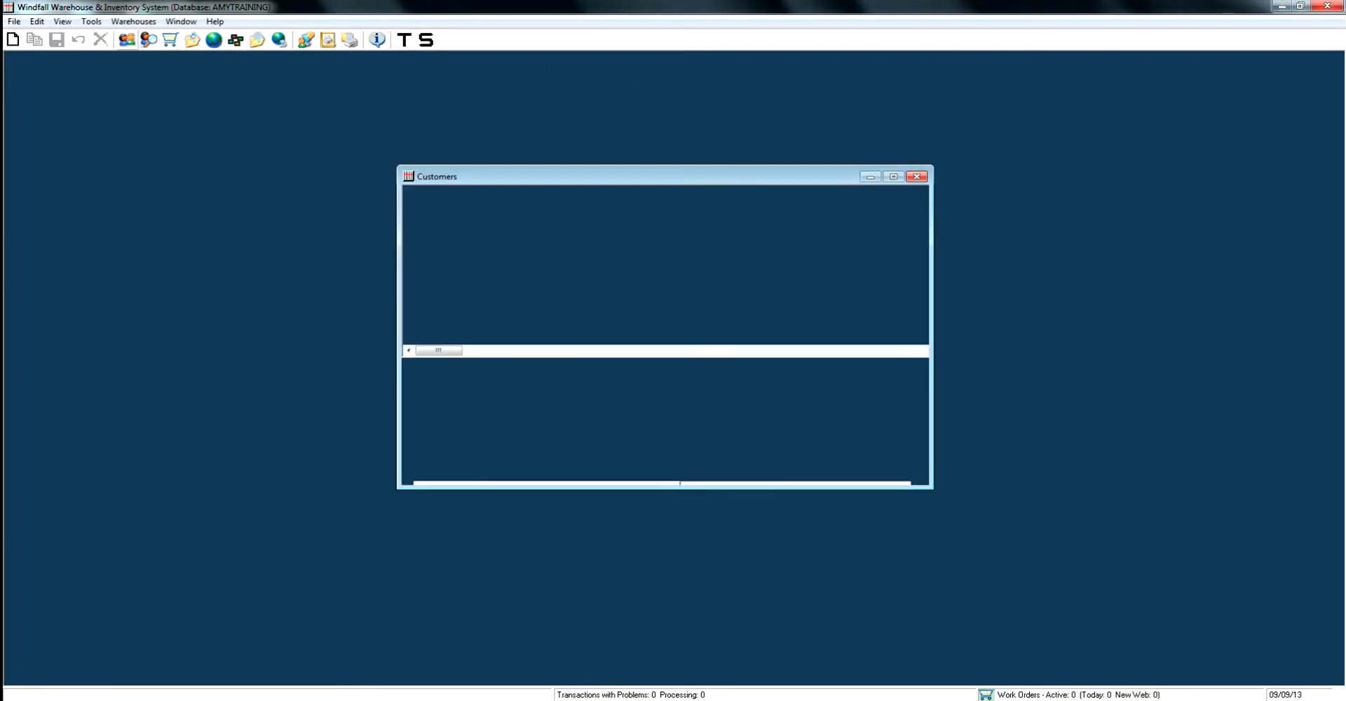
pyautogui.doubleClick(459, 201)
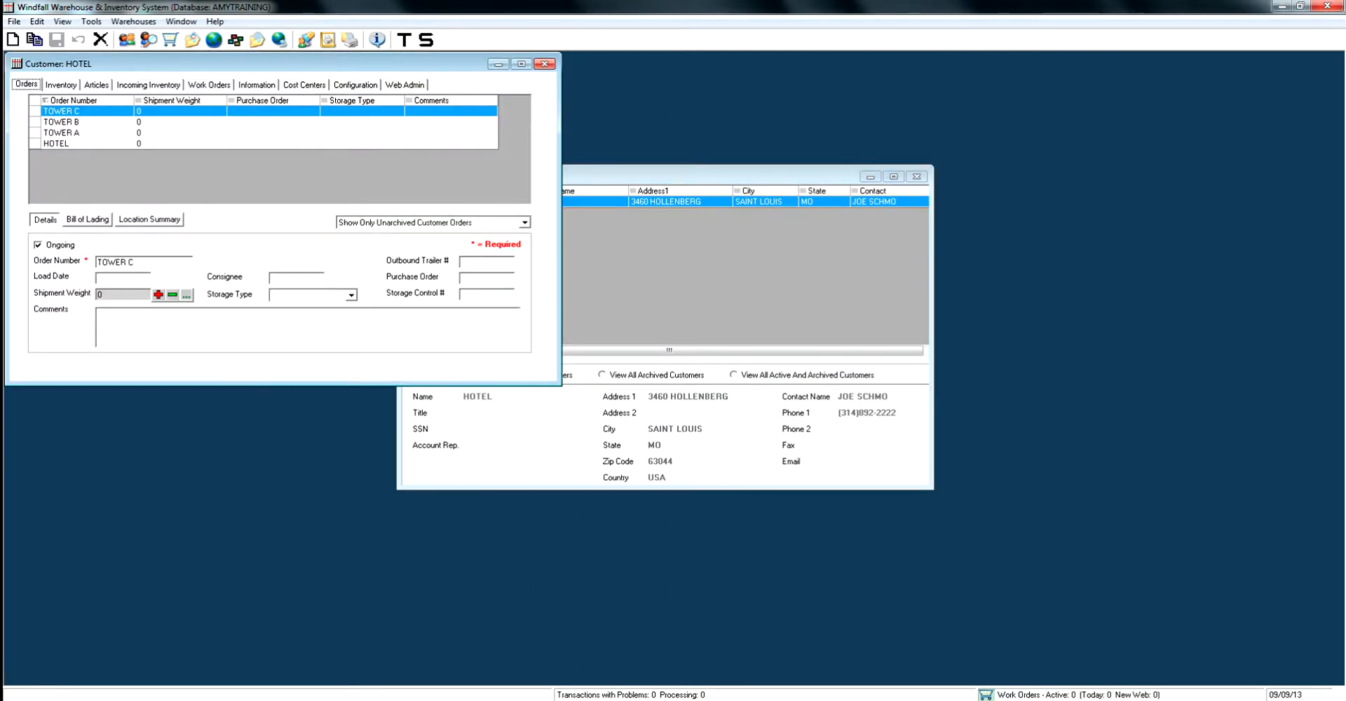
pyautogui.moveTo(281, 64); pyautogui.dragTo(655, 175)
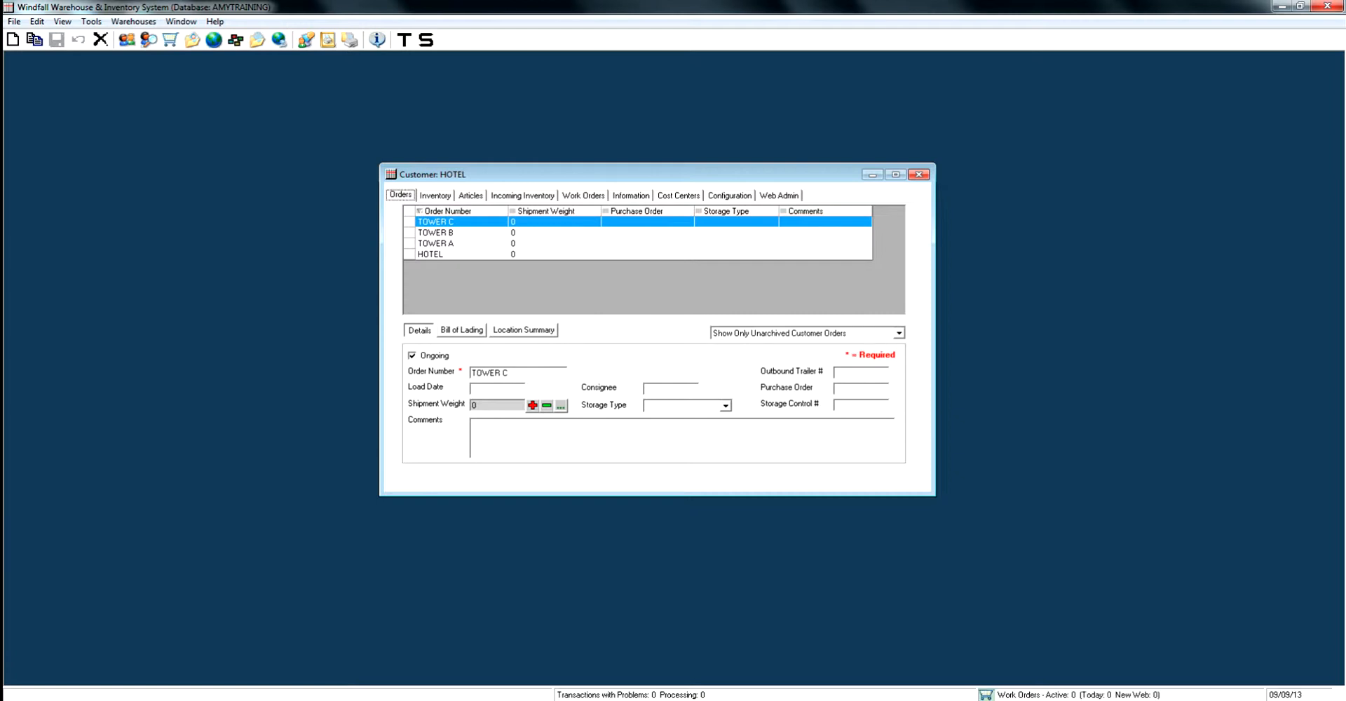
# Look through the HOTEL customer's articles, inventory configuration and inventory pages
pyautogui.click(471, 195)
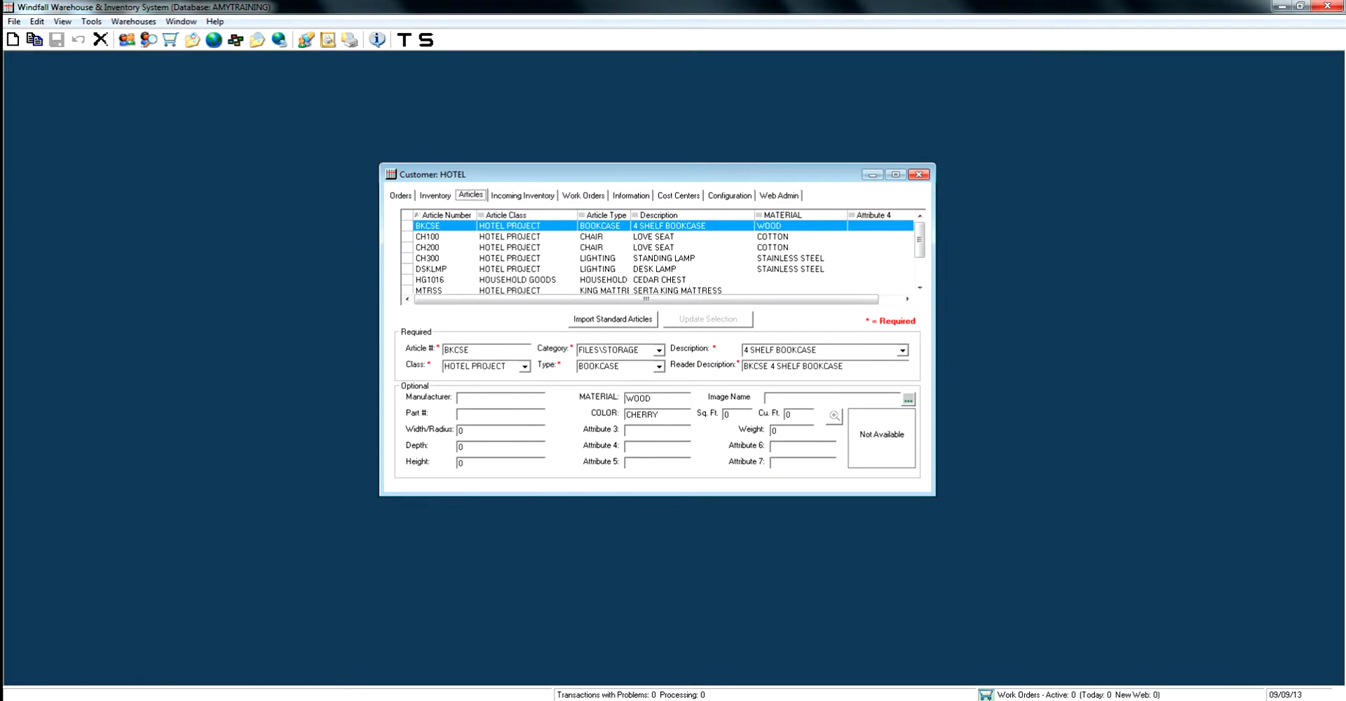
pyautogui.click(729, 195)
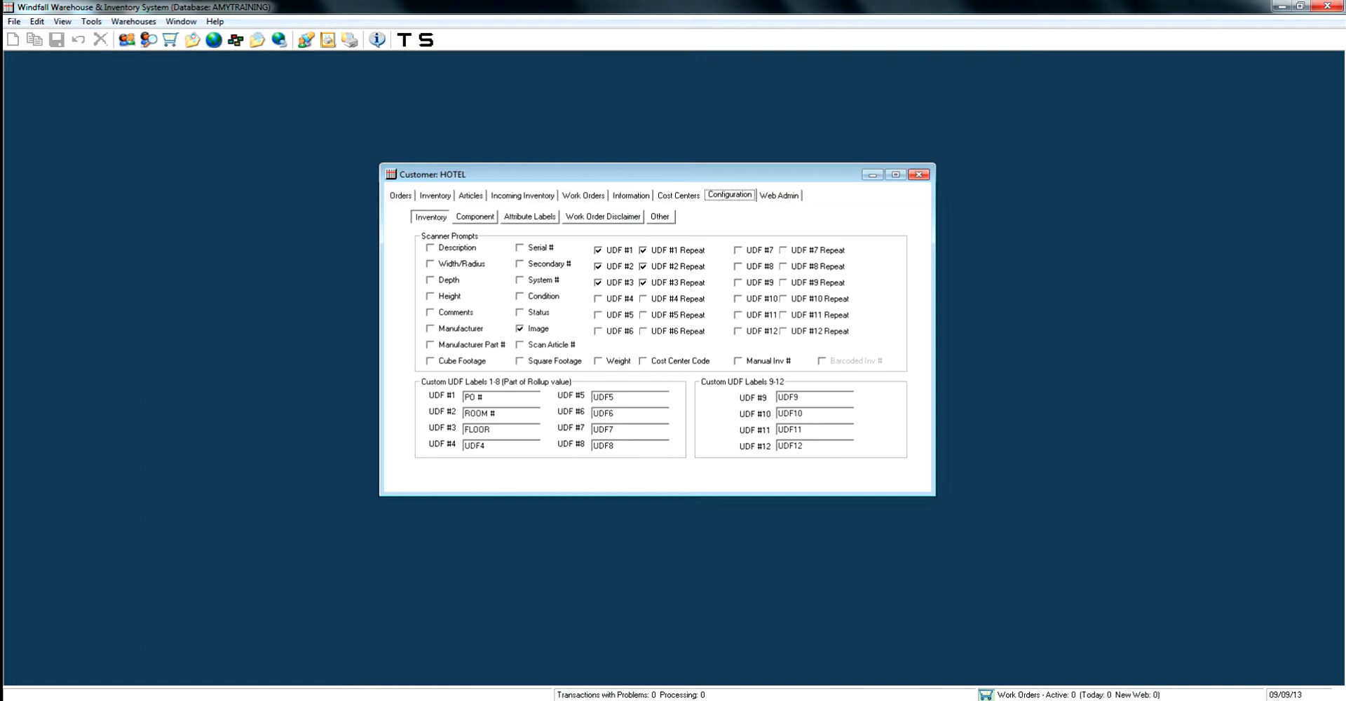
pyautogui.click(435, 195)
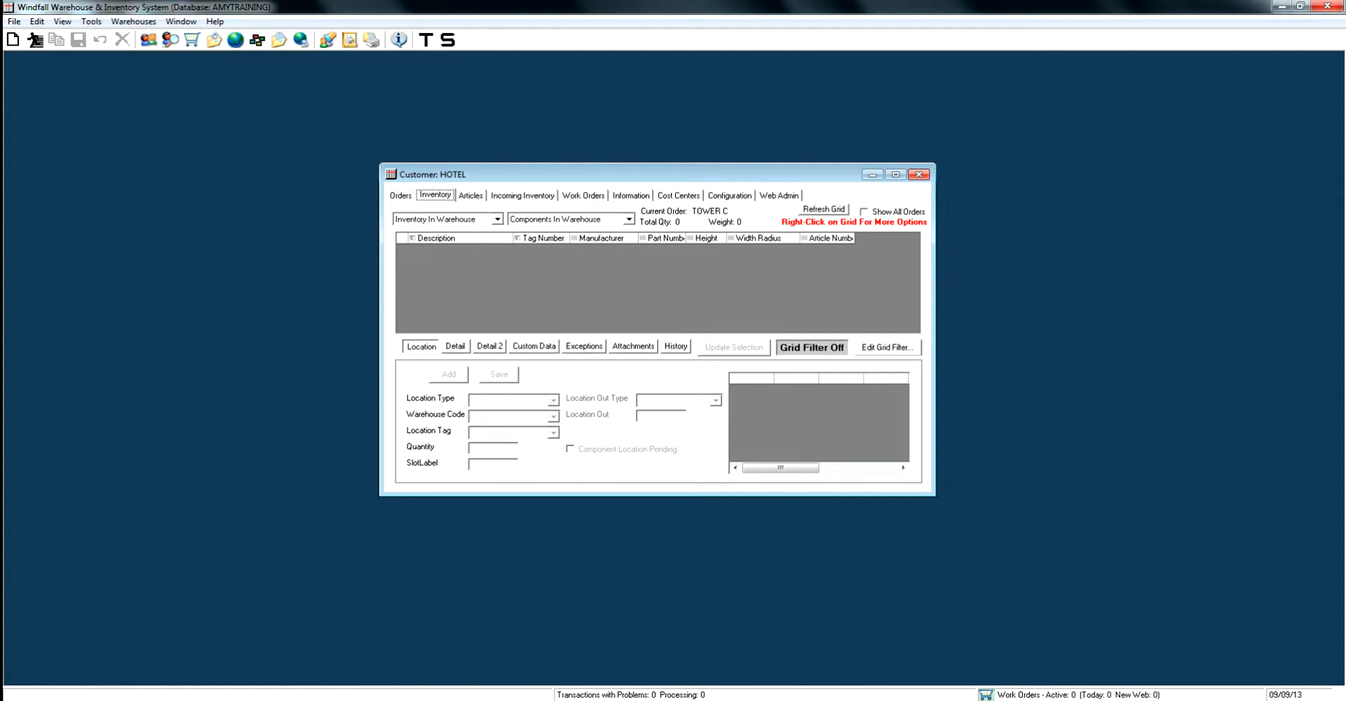
# Select the HOTEL order among the customer's orders and open its inventory
pyautogui.click(401, 196)
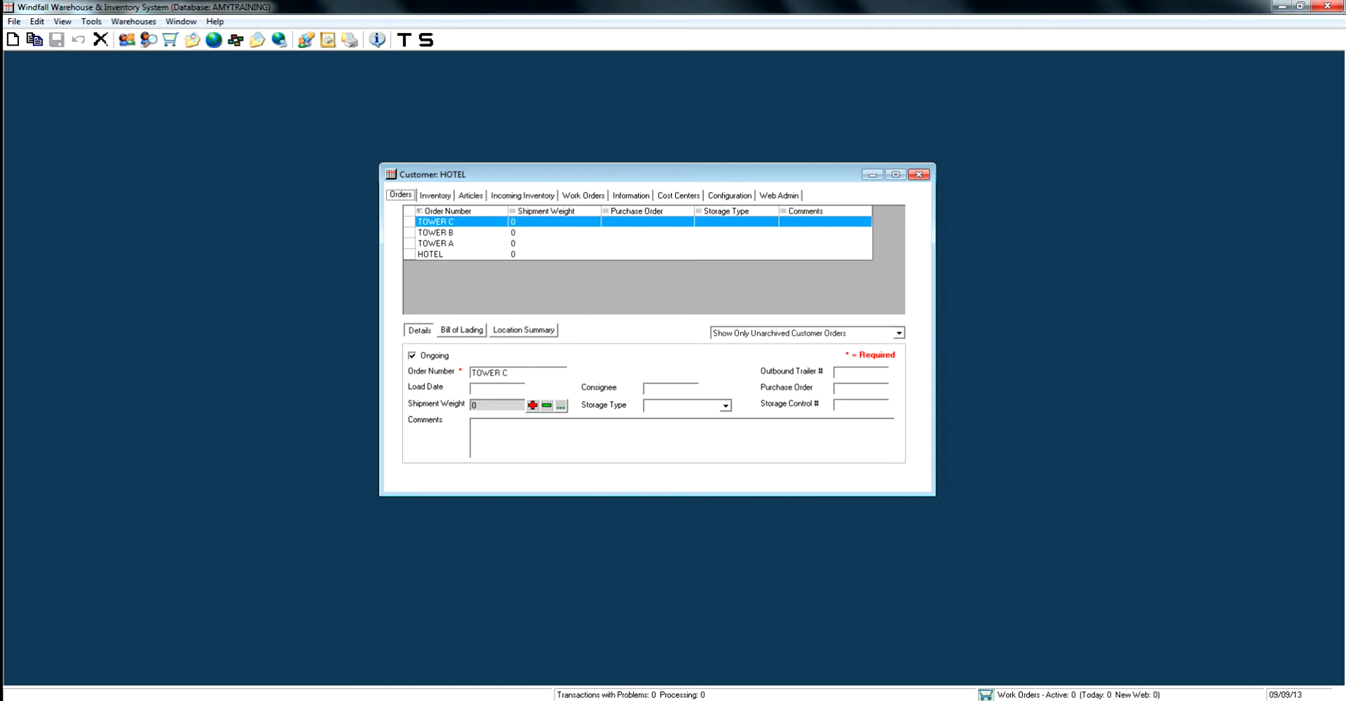
pyautogui.click(449, 255)
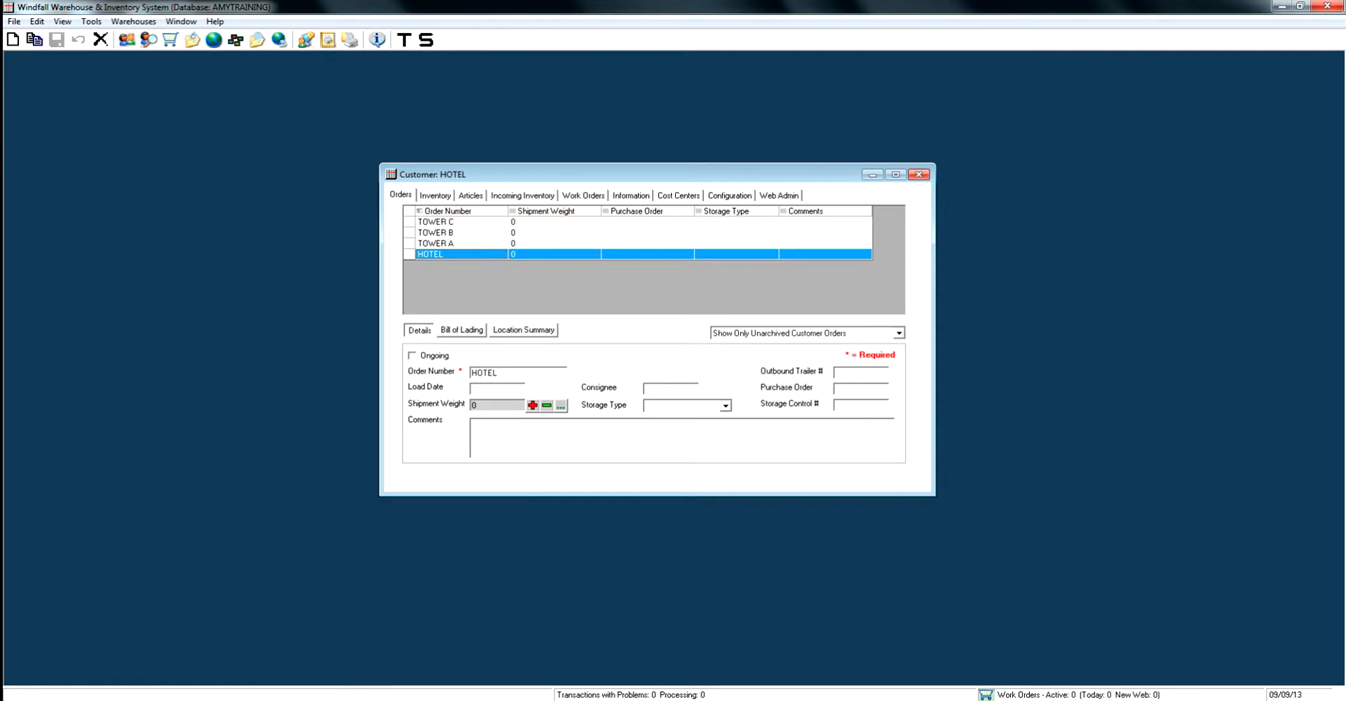
pyautogui.click(435, 196)
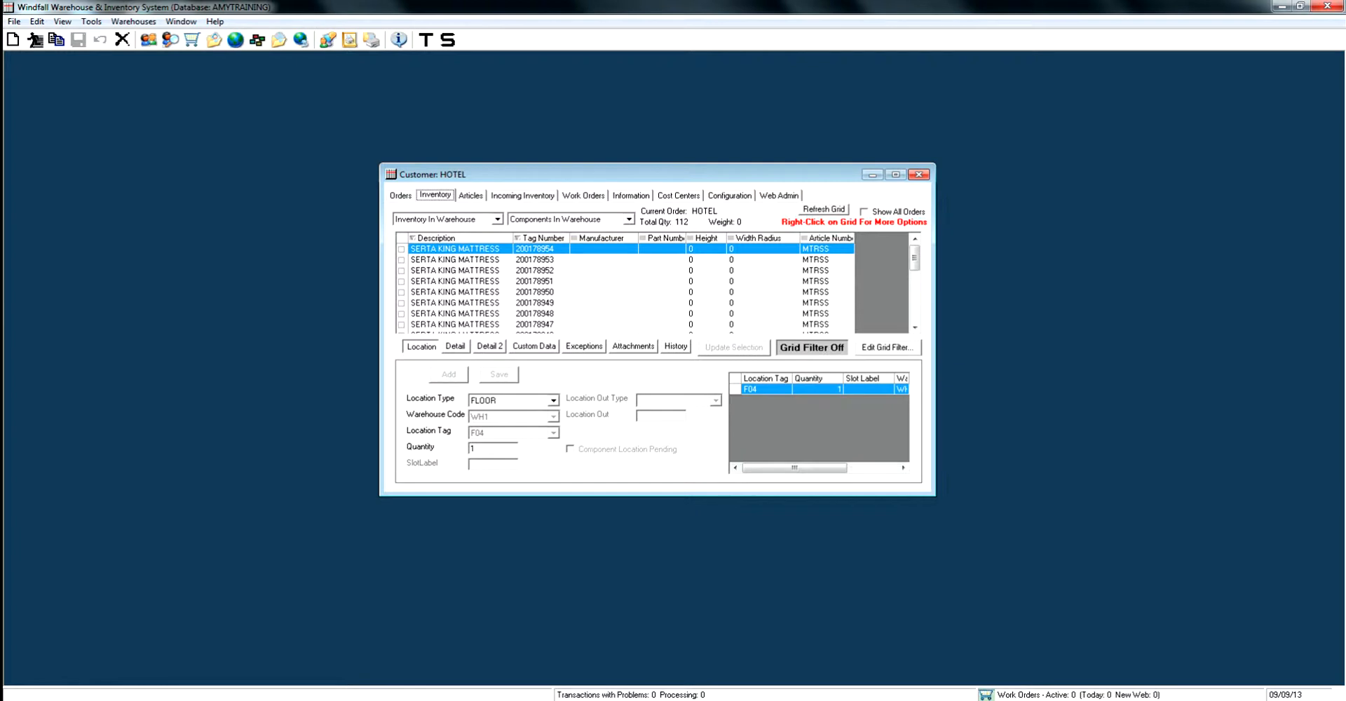
# Show the inventory of all orders and add the Order Number column to the inventory grid
pyautogui.click(865, 212)
pyautogui.rightClick(869, 282)
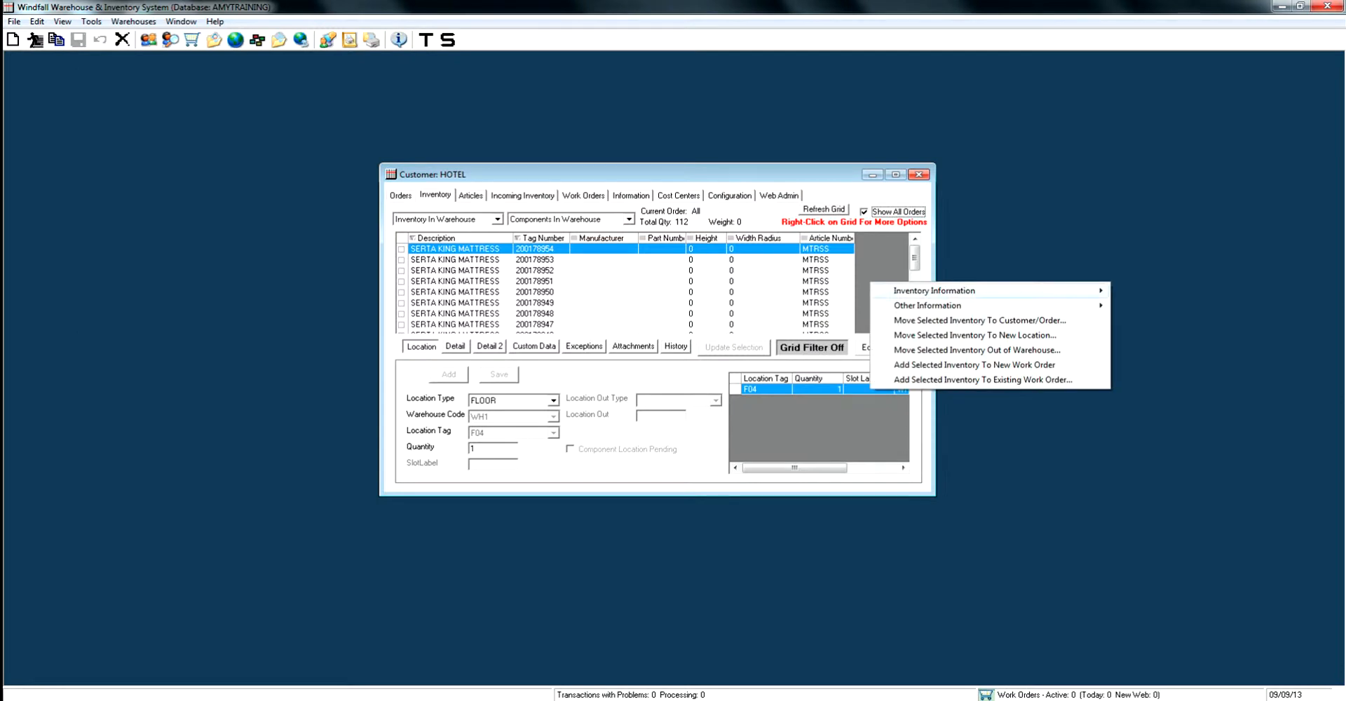
pyautogui.moveTo(1086, 306)
pyautogui.moveTo(1017, 306)
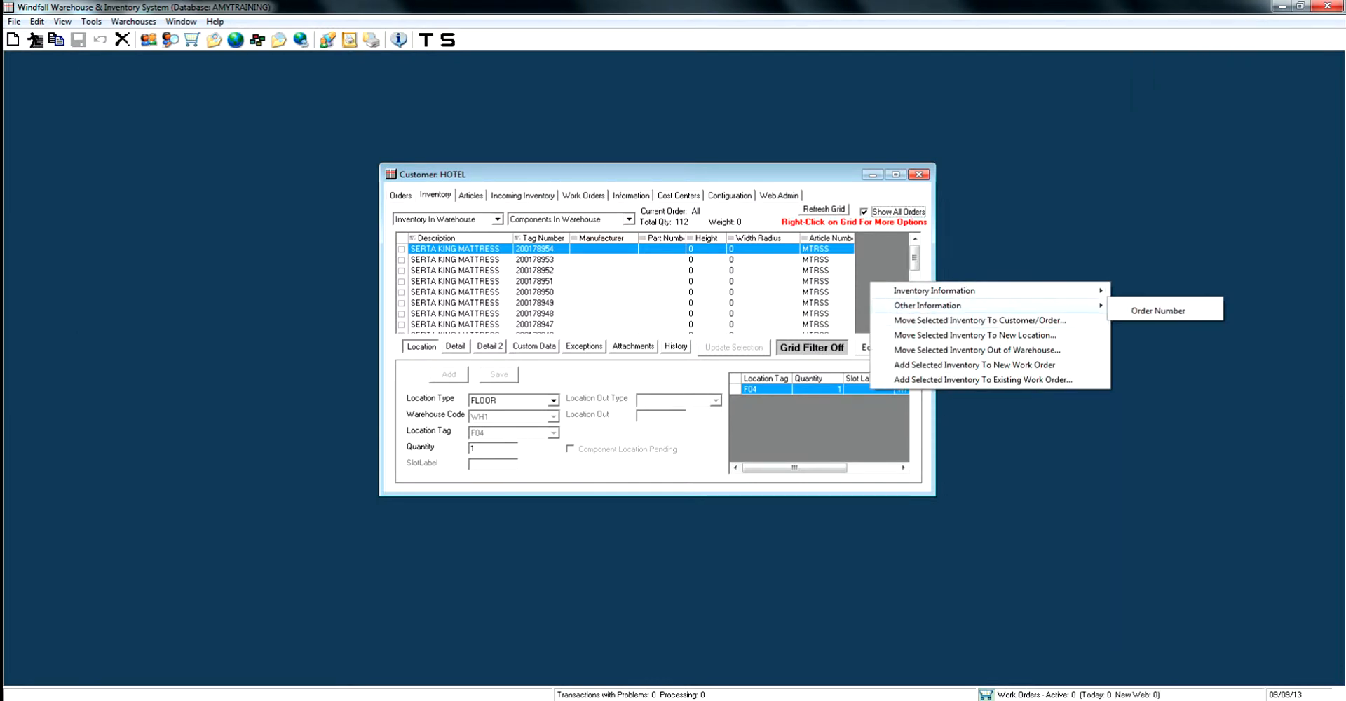
pyautogui.click(1157, 311)
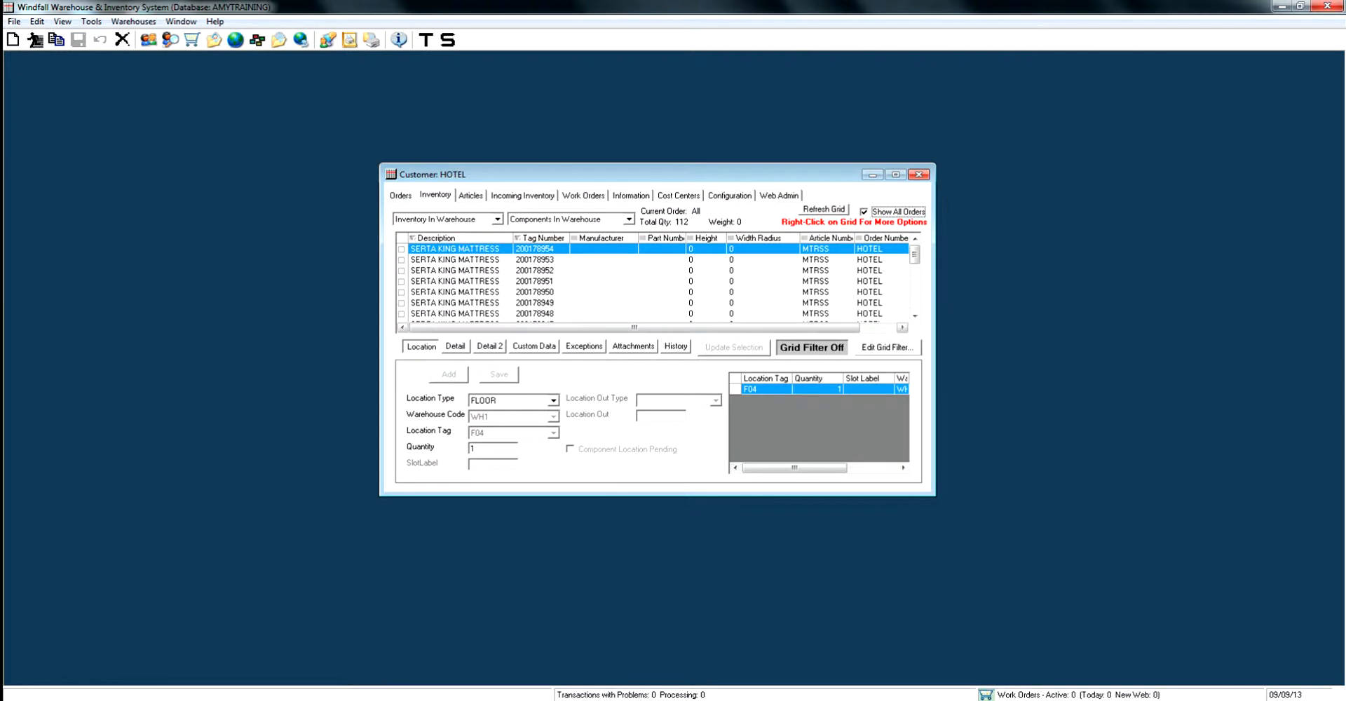
pyautogui.moveTo(634, 327); pyautogui.dragTo(670, 328)
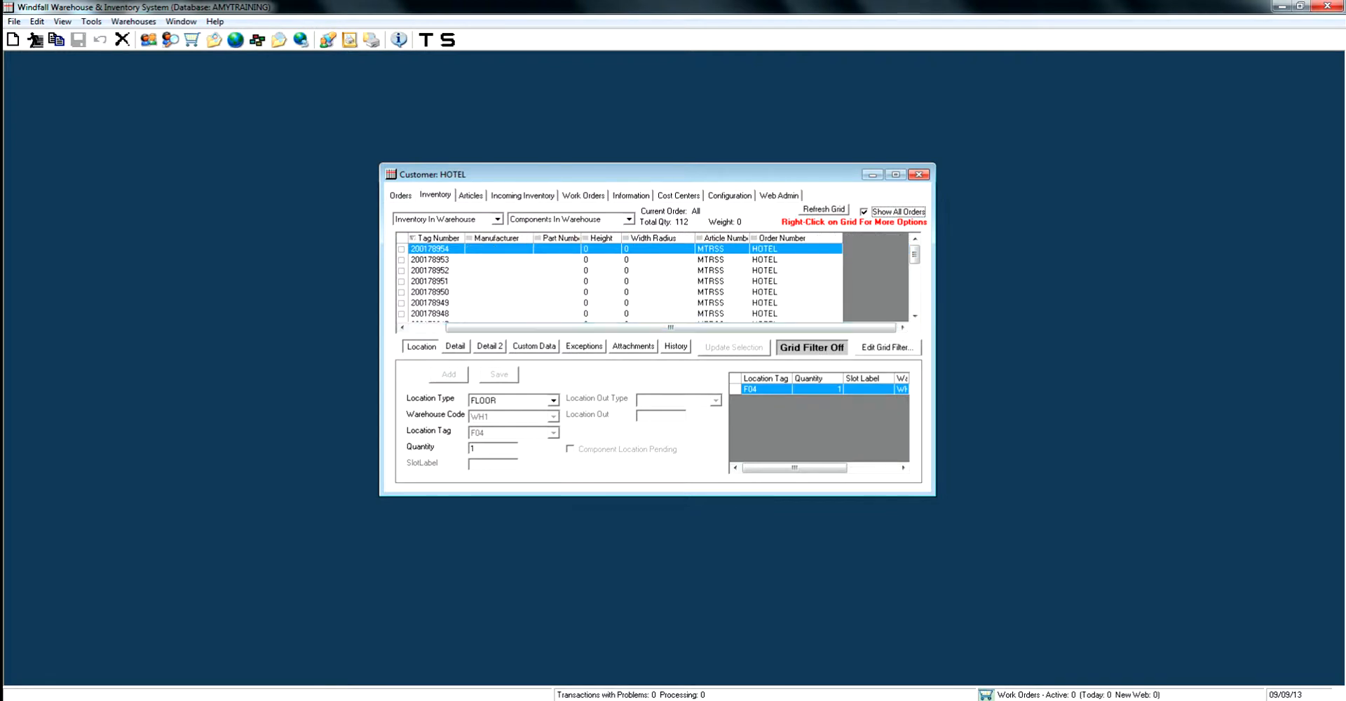
pyautogui.moveTo(671, 328); pyautogui.dragTo(634, 327)
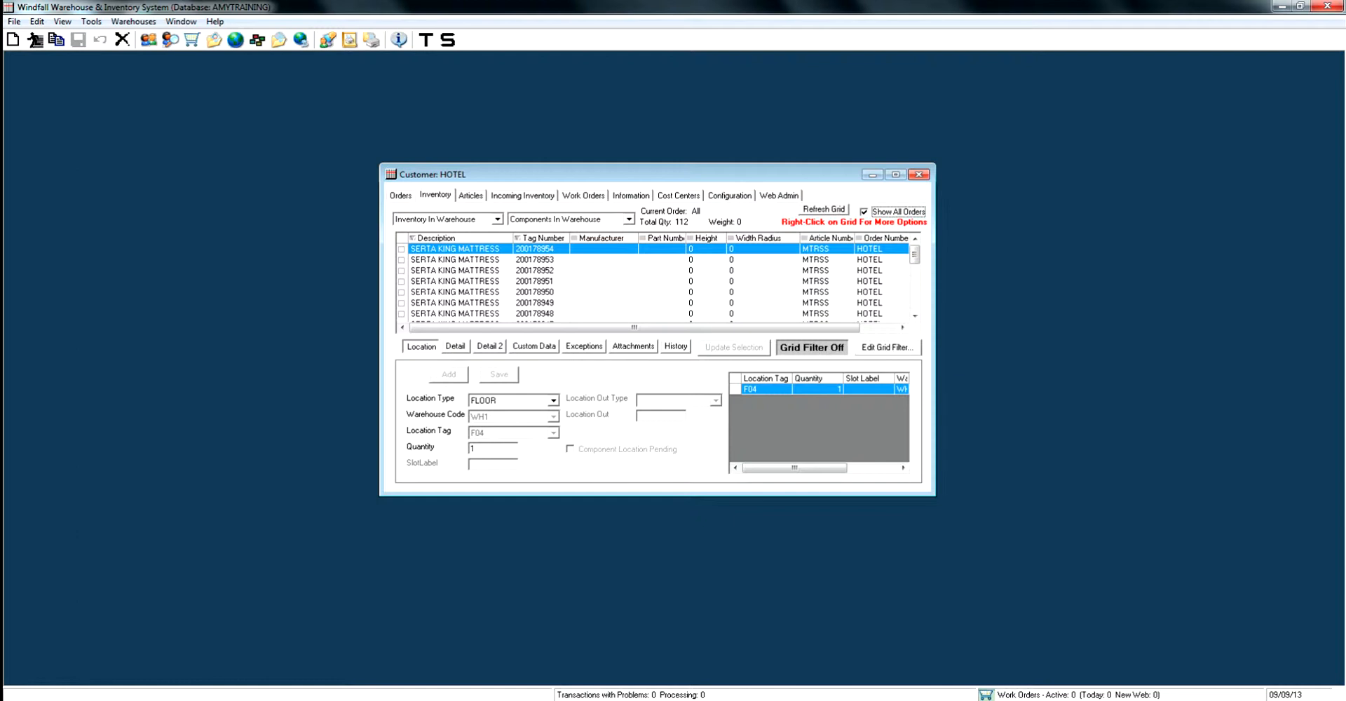
# Set the inventory filter to Inventory In Warehouse and the component filter to Components In Warehouse
pyautogui.click(498, 219)
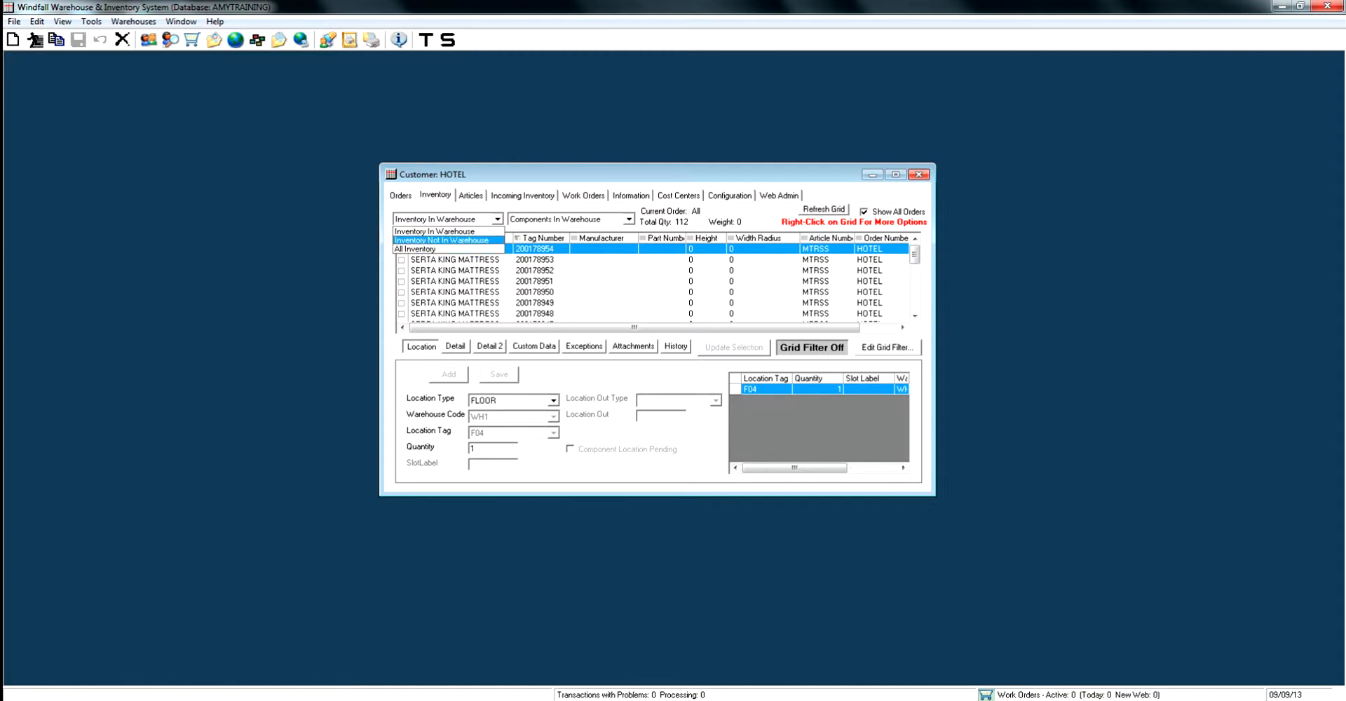
pyautogui.click(435, 232)
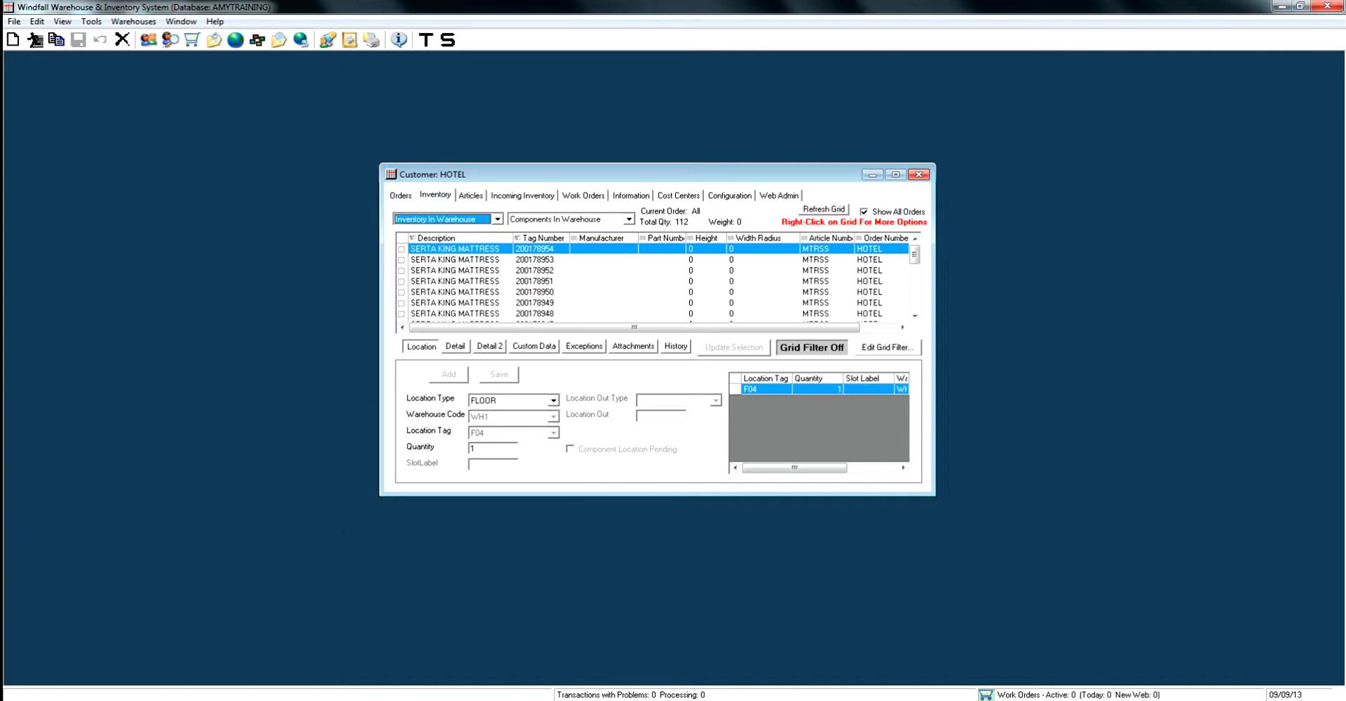
pyautogui.click(629, 219)
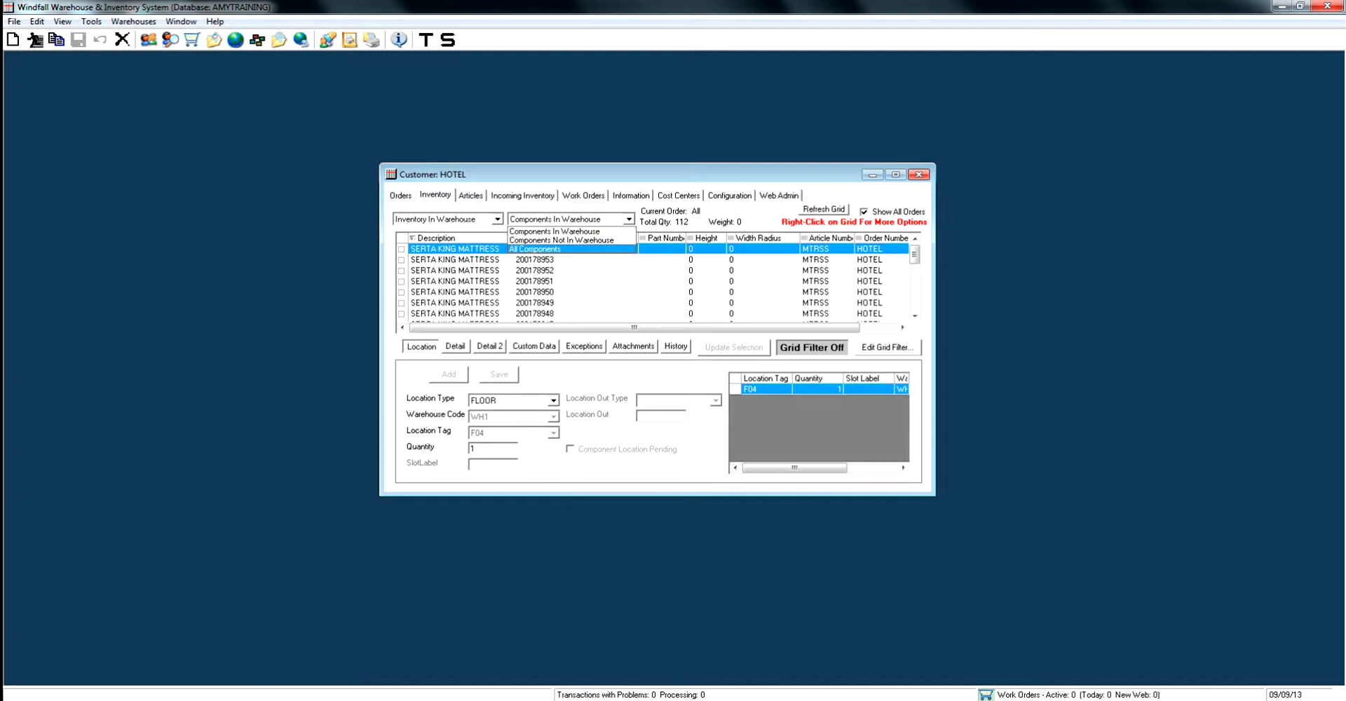
pyautogui.press('Return')
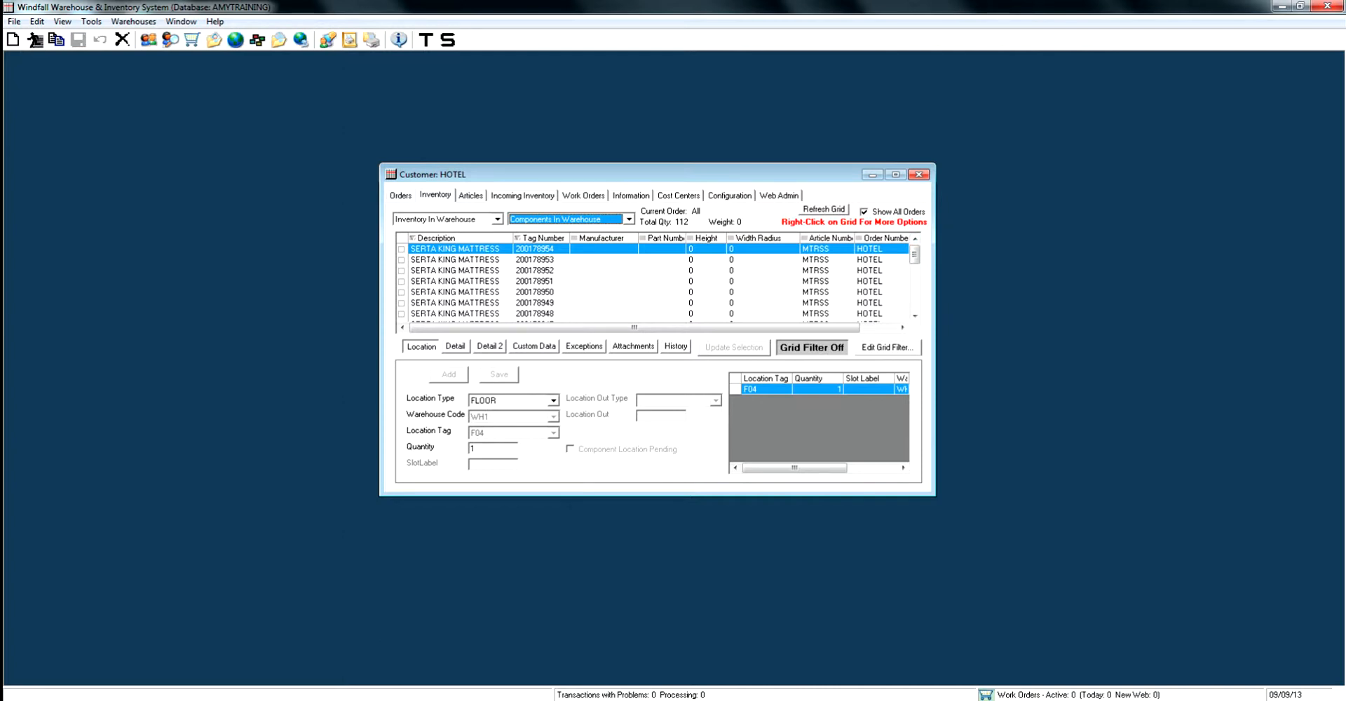
# Hide the Height column in the inventory grid and place the Article Number column before Width Radius
pyautogui.rightClick(762, 276)
pyautogui.moveTo(827, 285)
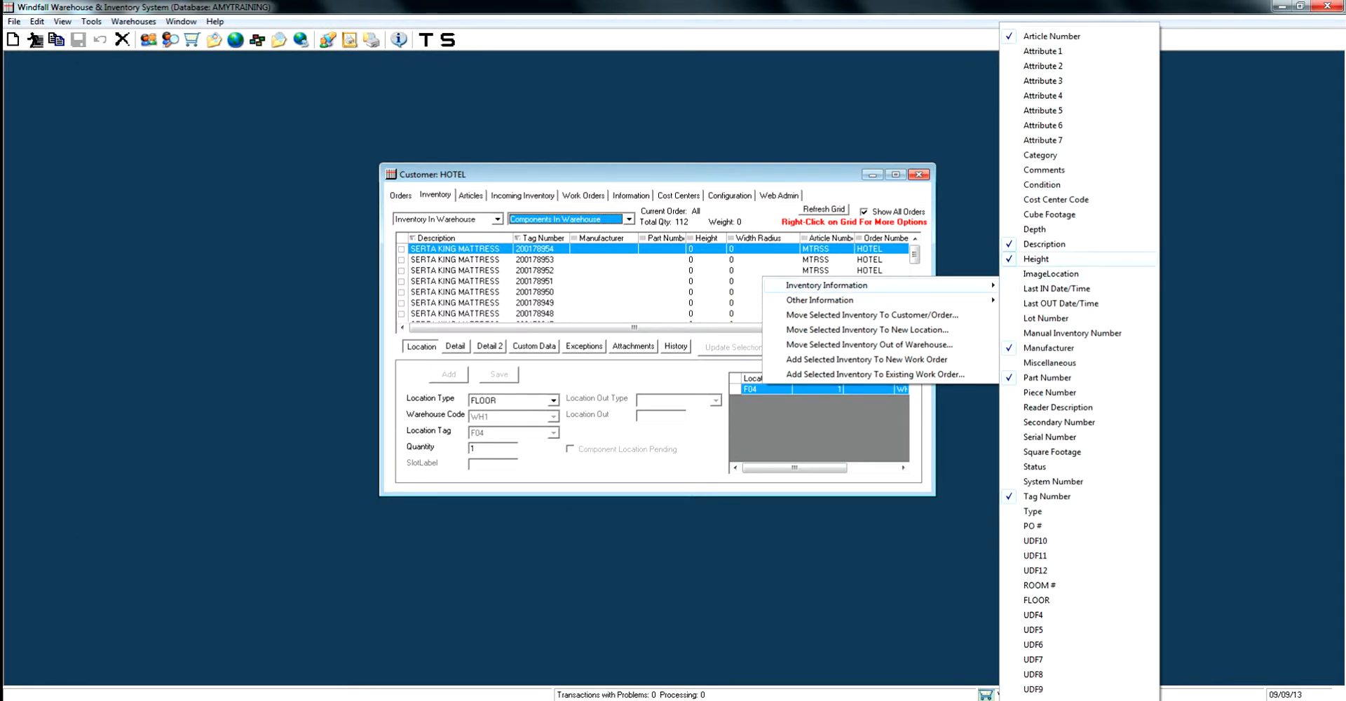
pyautogui.click(1036, 258)
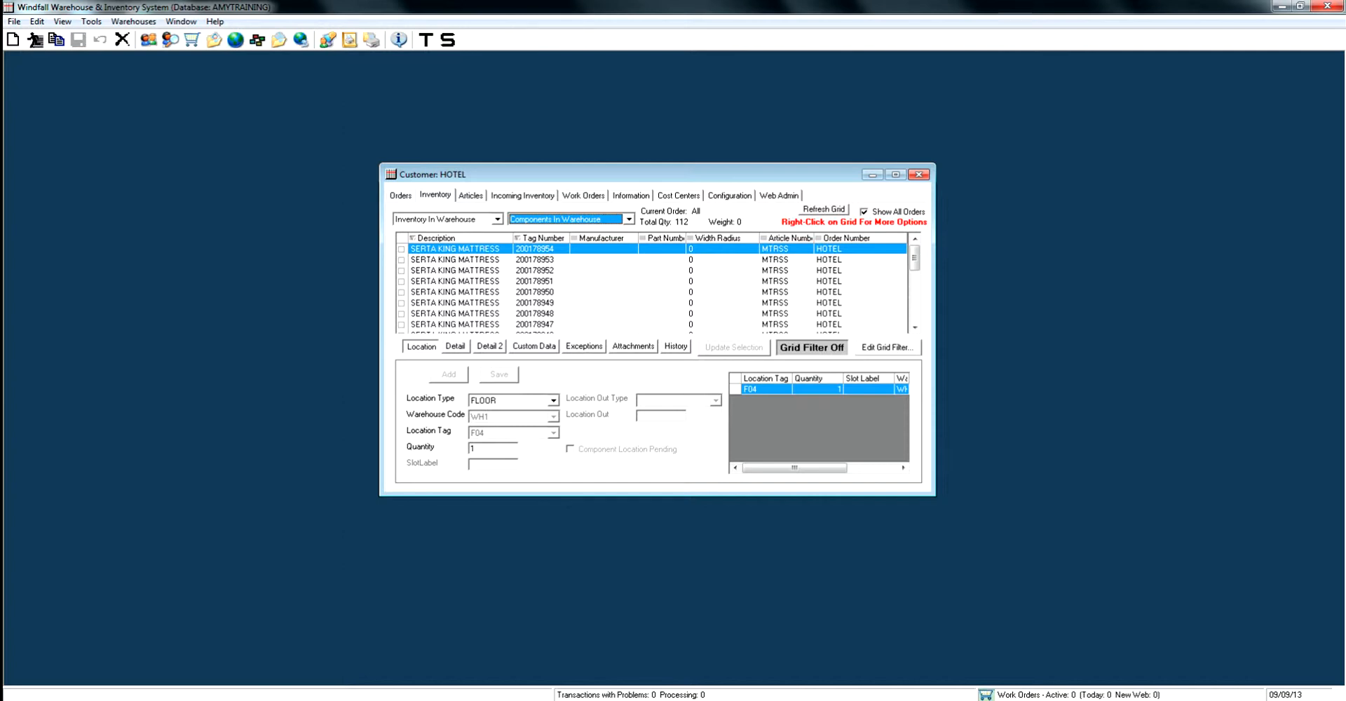
pyautogui.moveTo(789, 238); pyautogui.dragTo(715, 238)
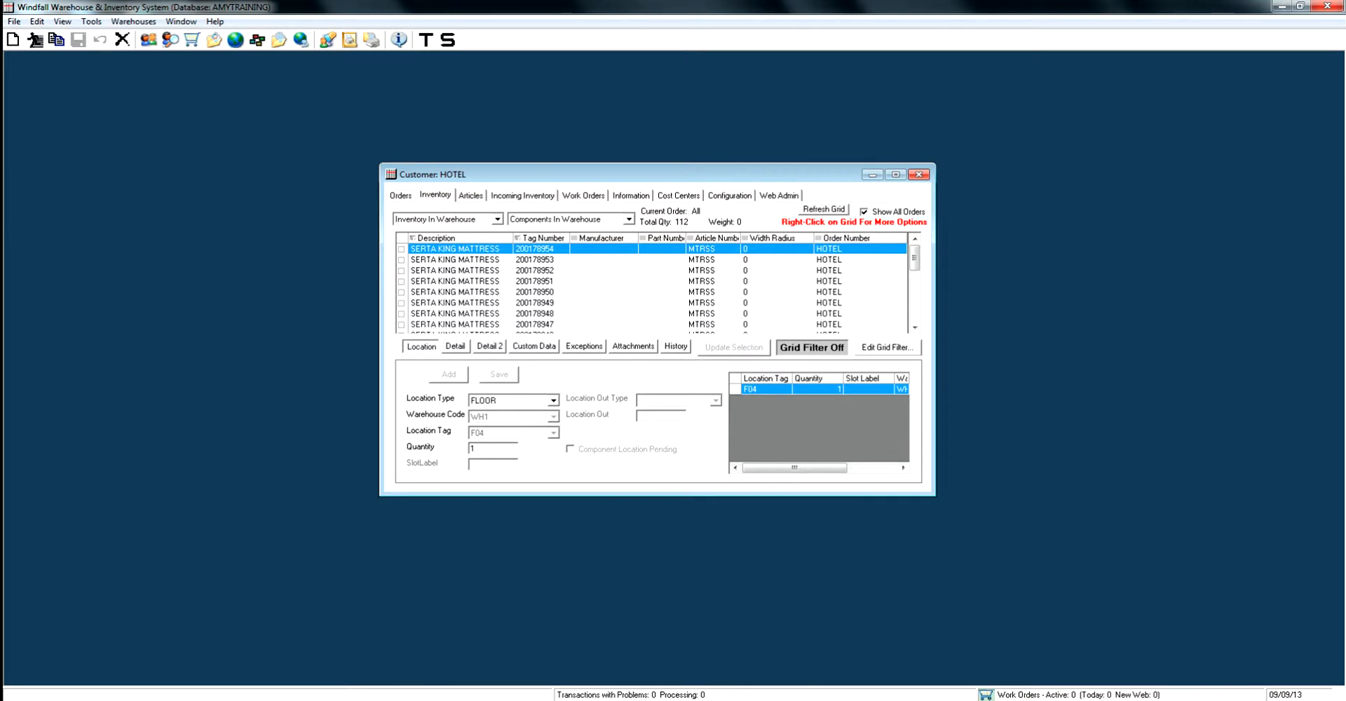
# Try sorting the inventory grid by its column headings, ending with tag numbers in descending order
pyautogui.click(448, 238)
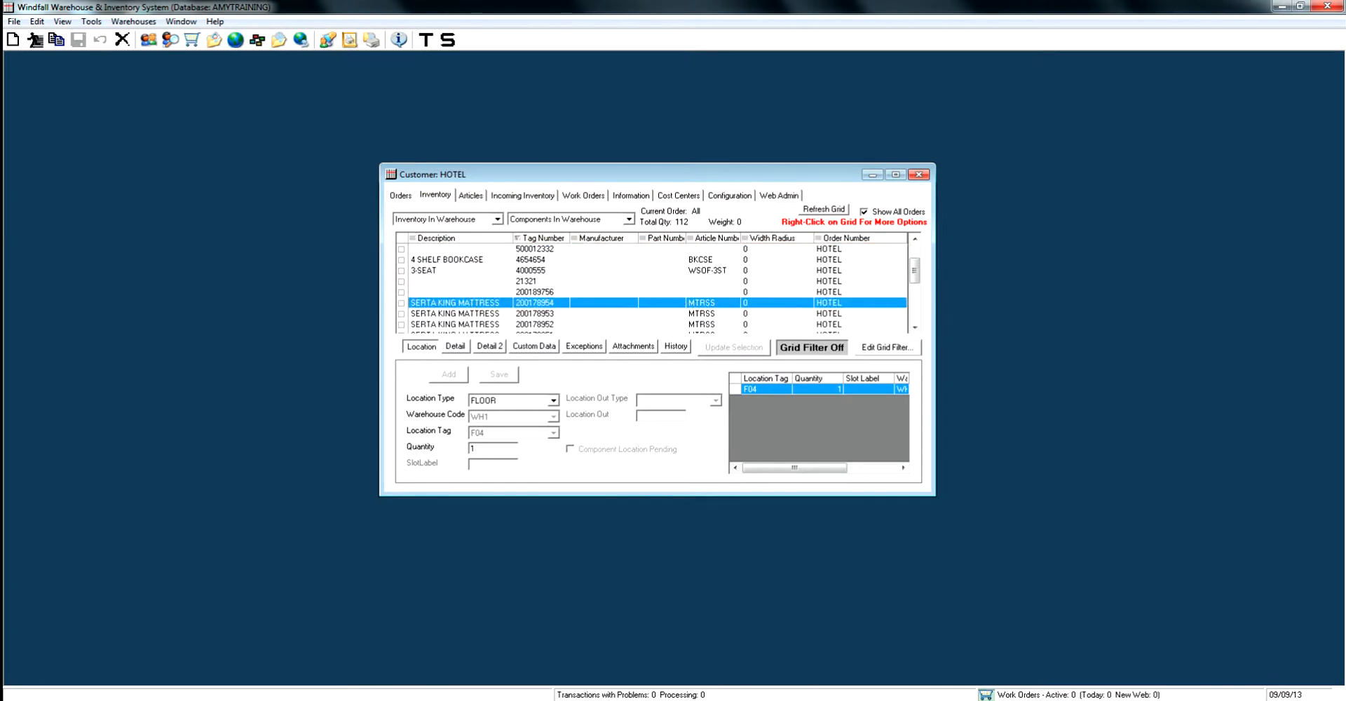
pyautogui.click(544, 238)
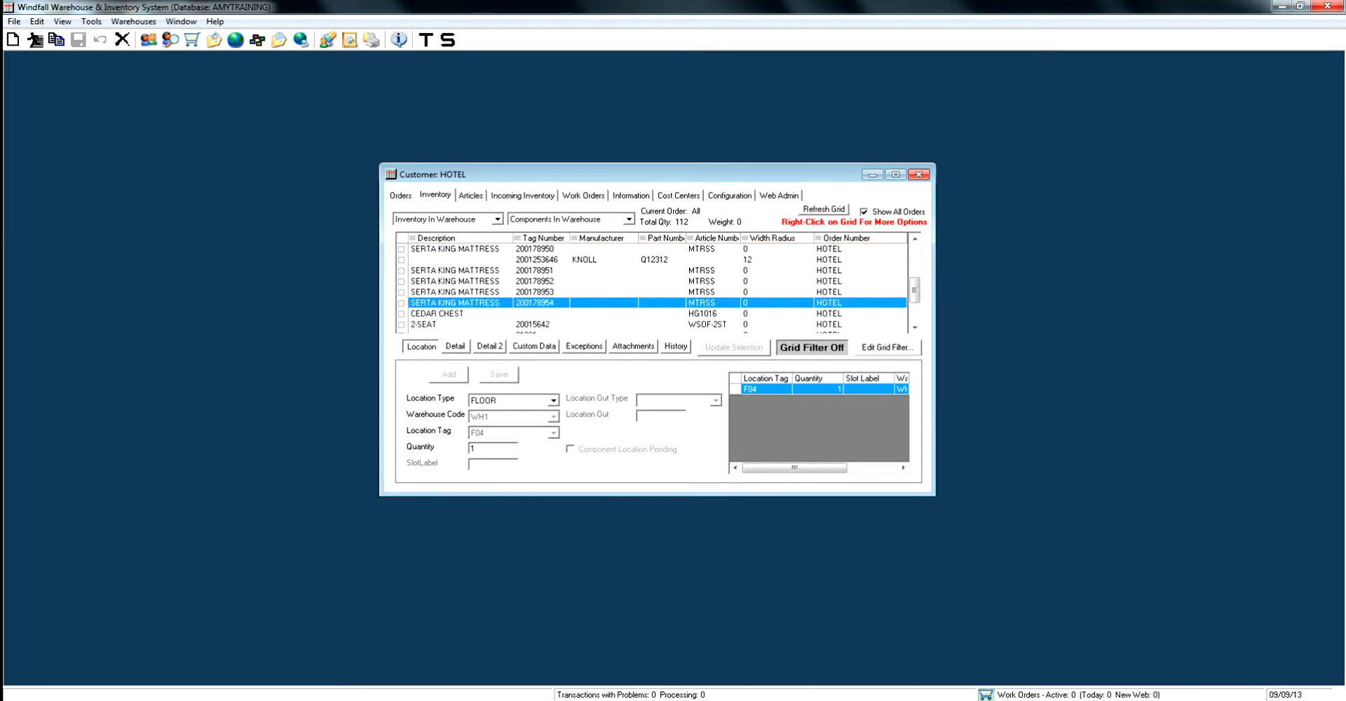
pyautogui.click(543, 238)
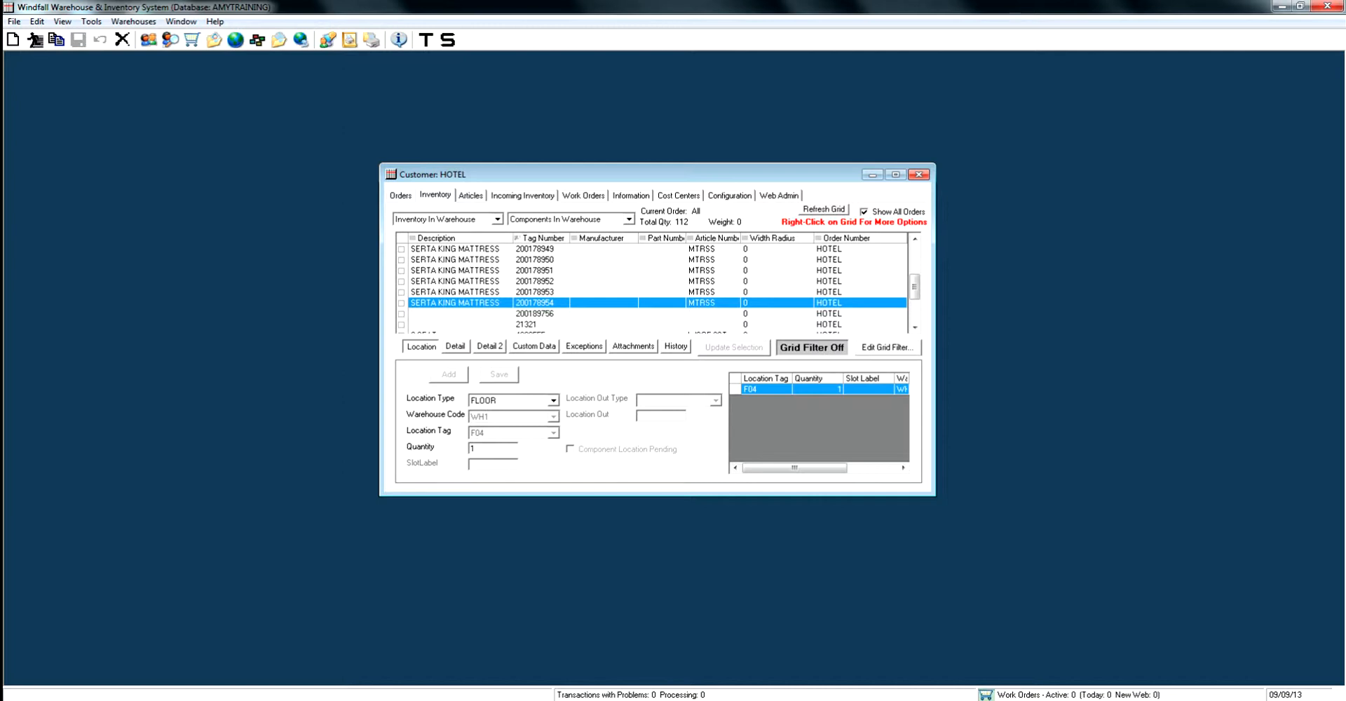
pyautogui.click(543, 238)
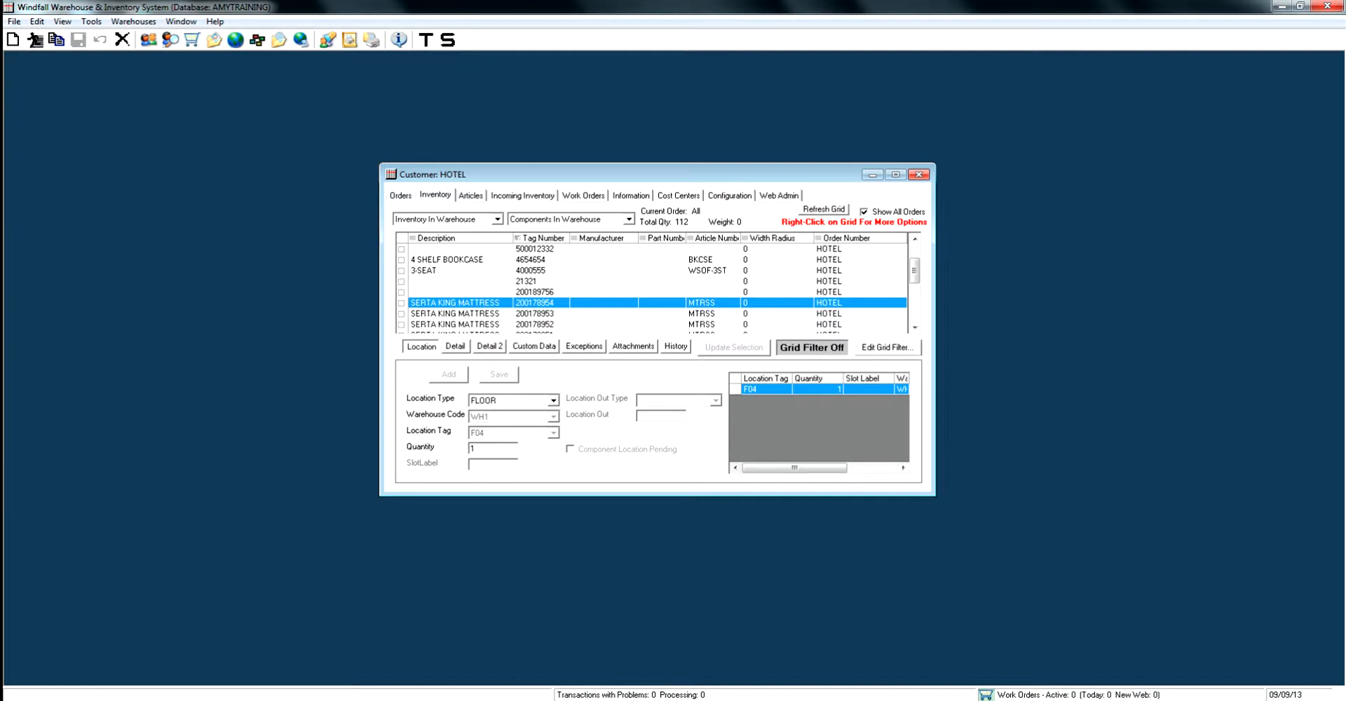
# Review the location, first detail page and second detail page of the selected SERTA KING MATTRESS item
pyautogui.moveTo(794, 468)
pyautogui.mouseDown()
pyautogui.moveTo(844, 468)
pyautogui.moveTo(795, 468)
pyautogui.mouseUp()
pyautogui.click(456, 347)
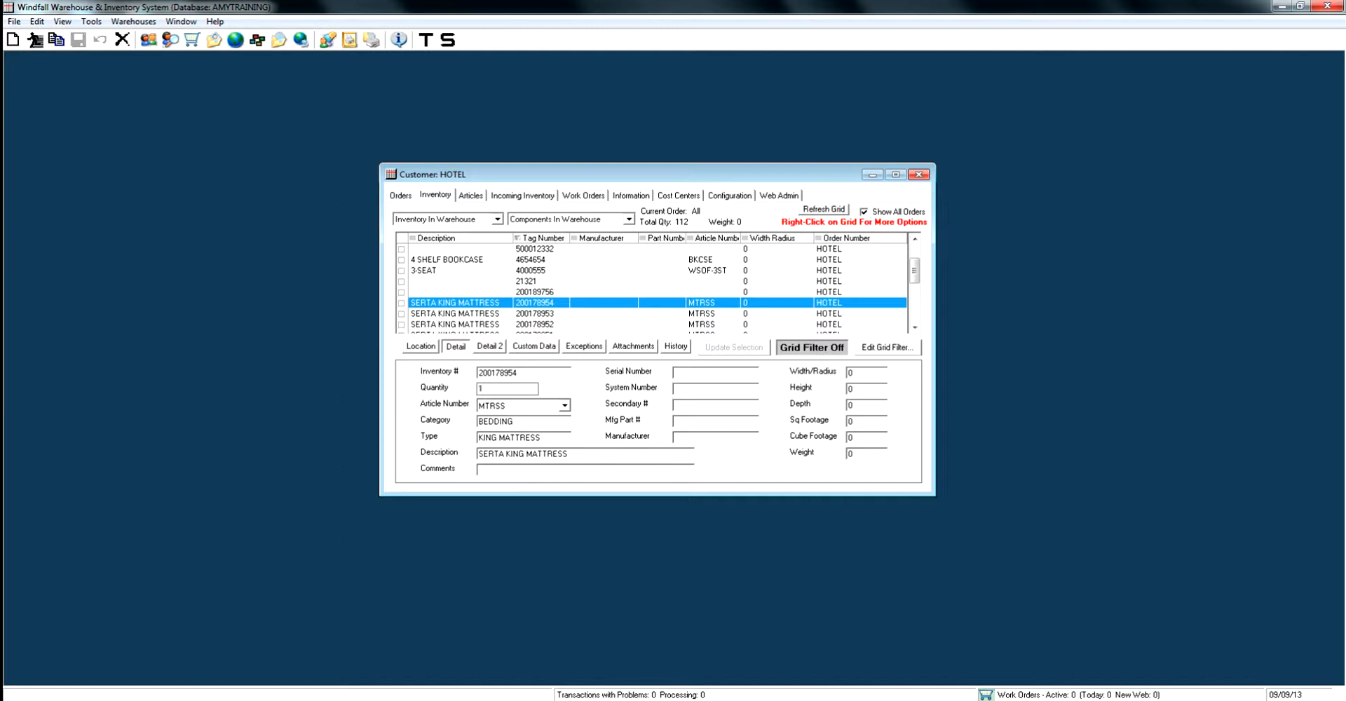
pyautogui.click(490, 346)
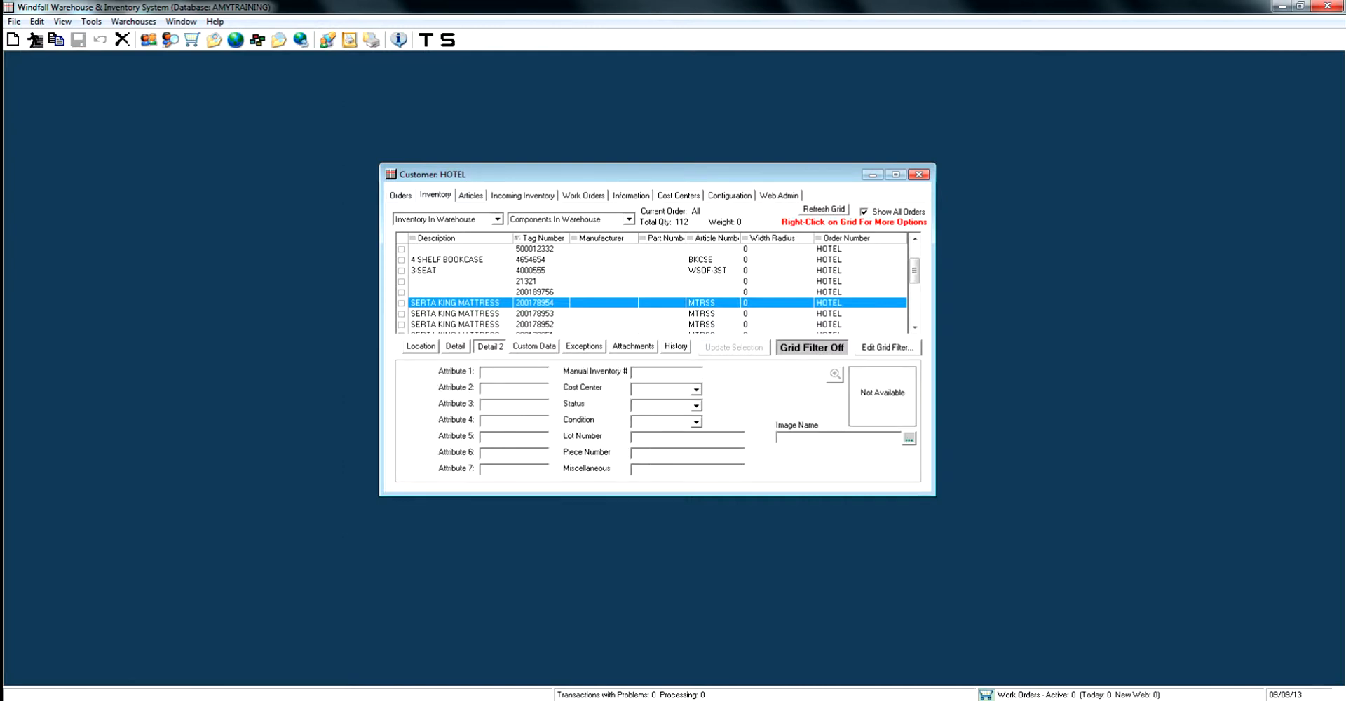
# Select the 4 SHELF BOOKCASE with tag 7655334, view its image enlarged, and check its custom data
pyautogui.click(534, 292)
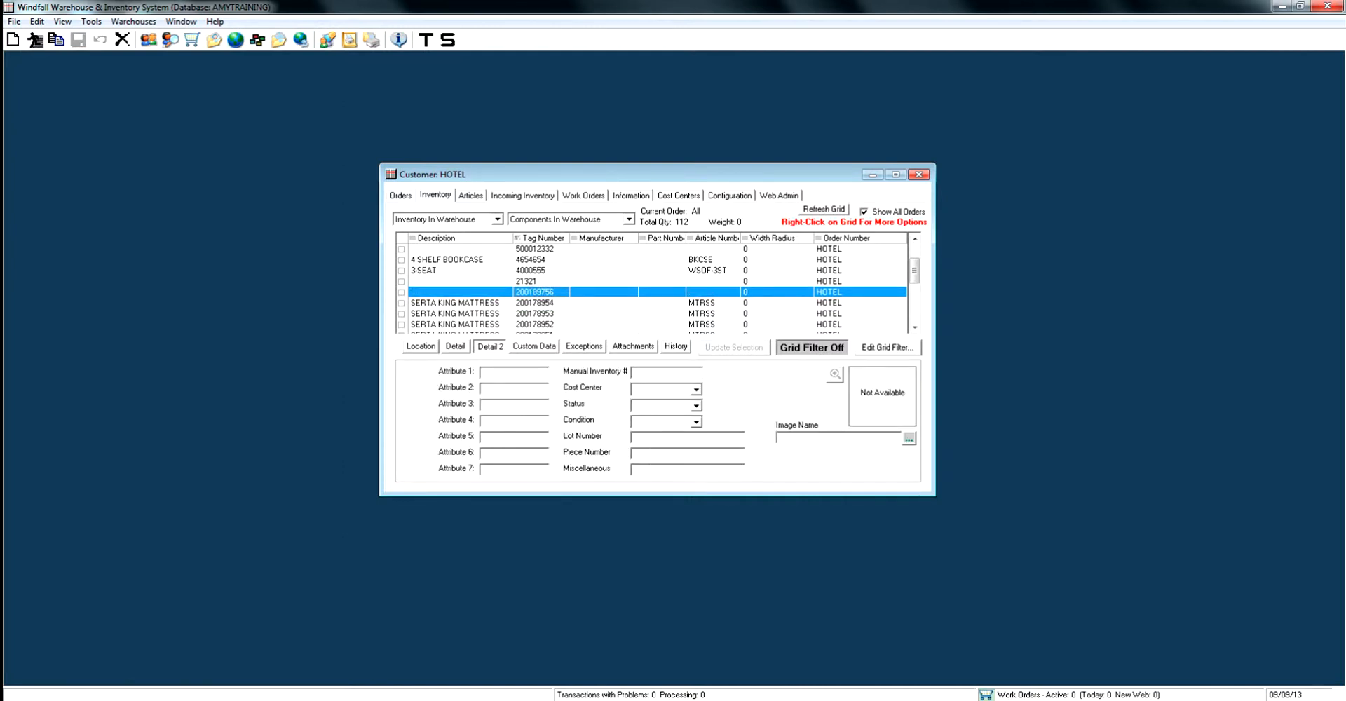
pyautogui.click(534, 249)
pyautogui.scroll(2, 534, 260)
pyautogui.click(534, 259)
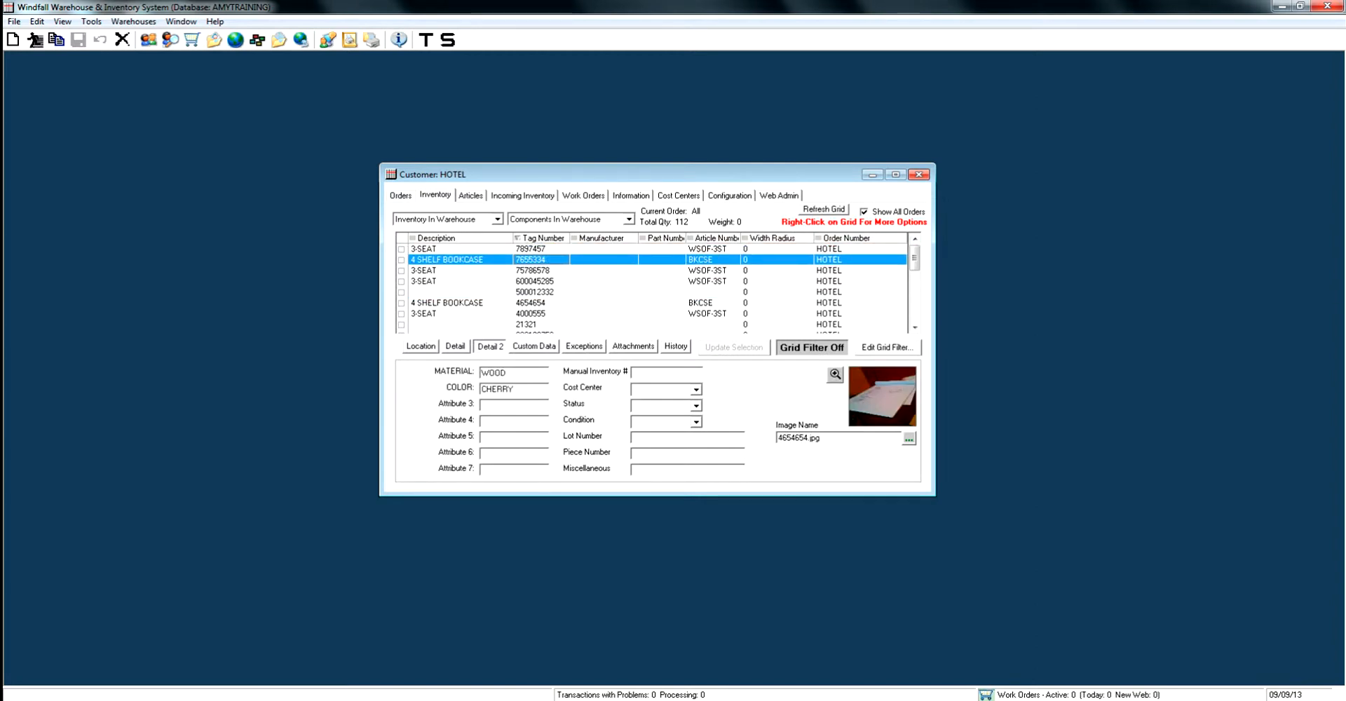
pyautogui.click(834, 375)
pyautogui.moveTo(561, 220); pyautogui.dragTo(643, 83)
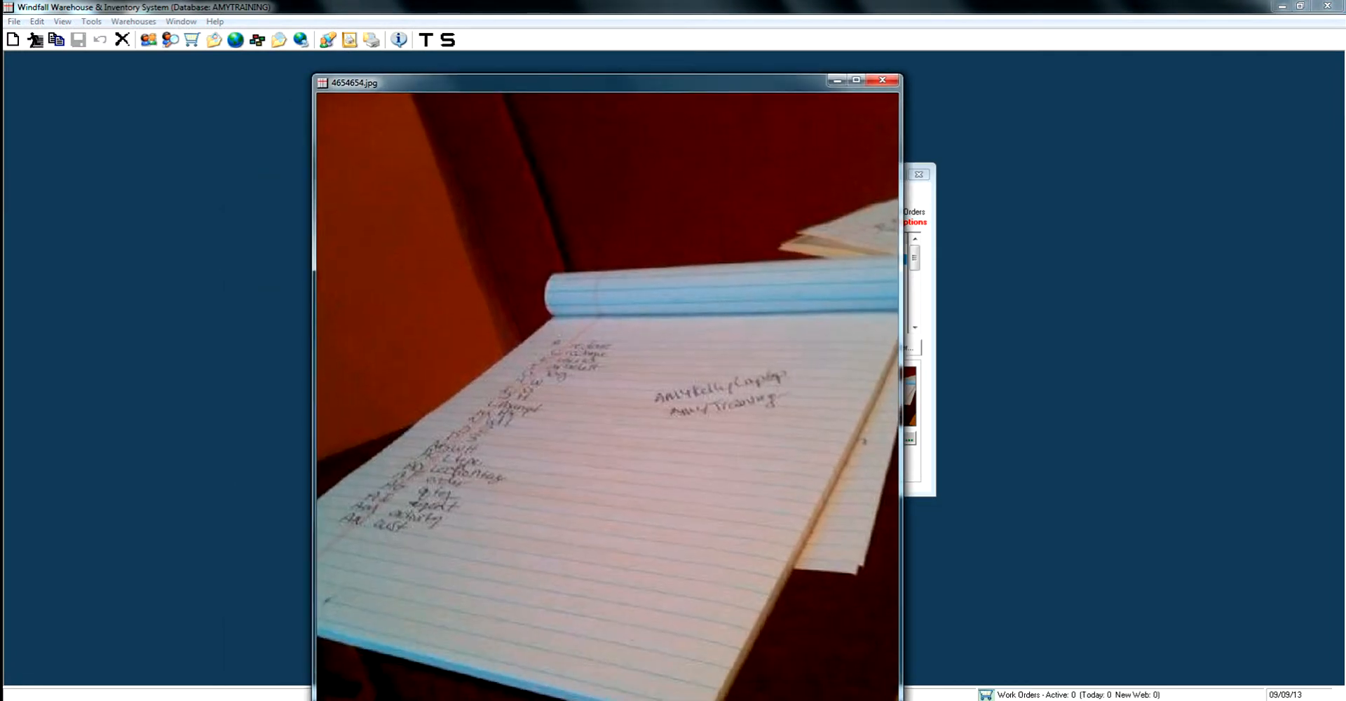
pyautogui.click(882, 80)
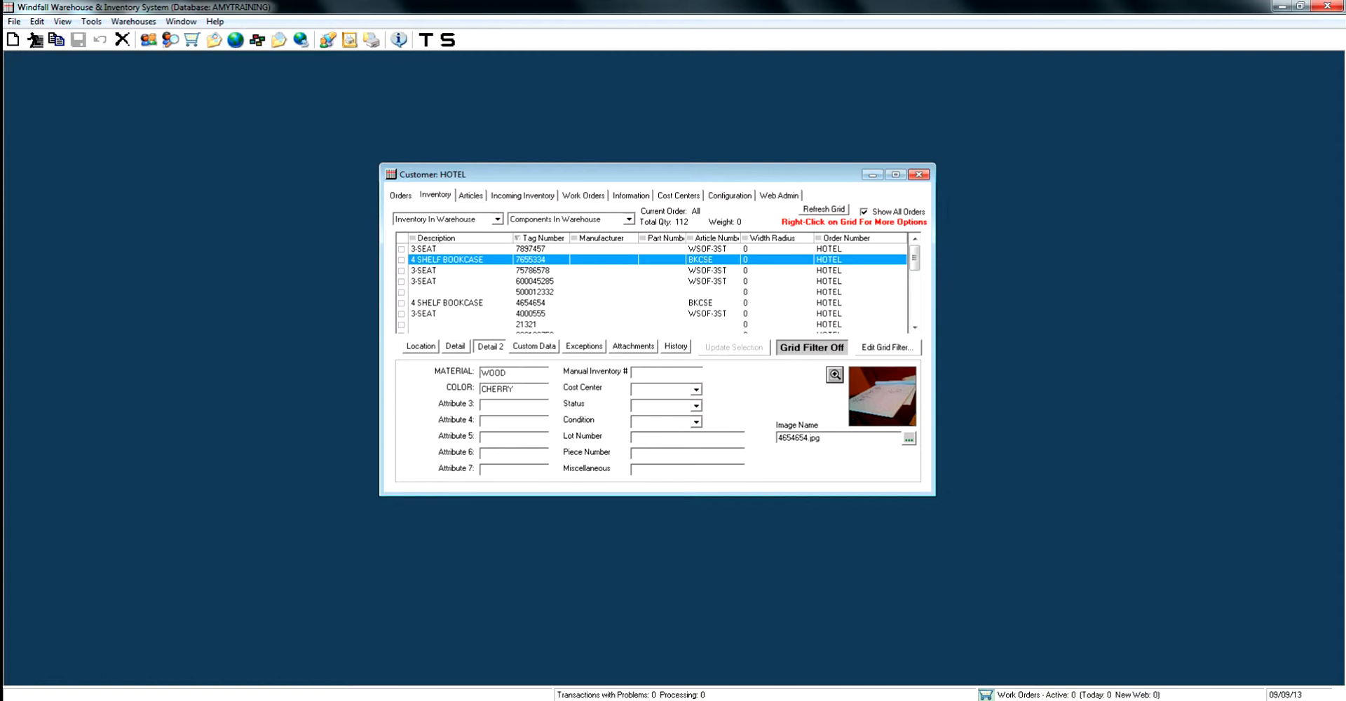
pyautogui.click(534, 346)
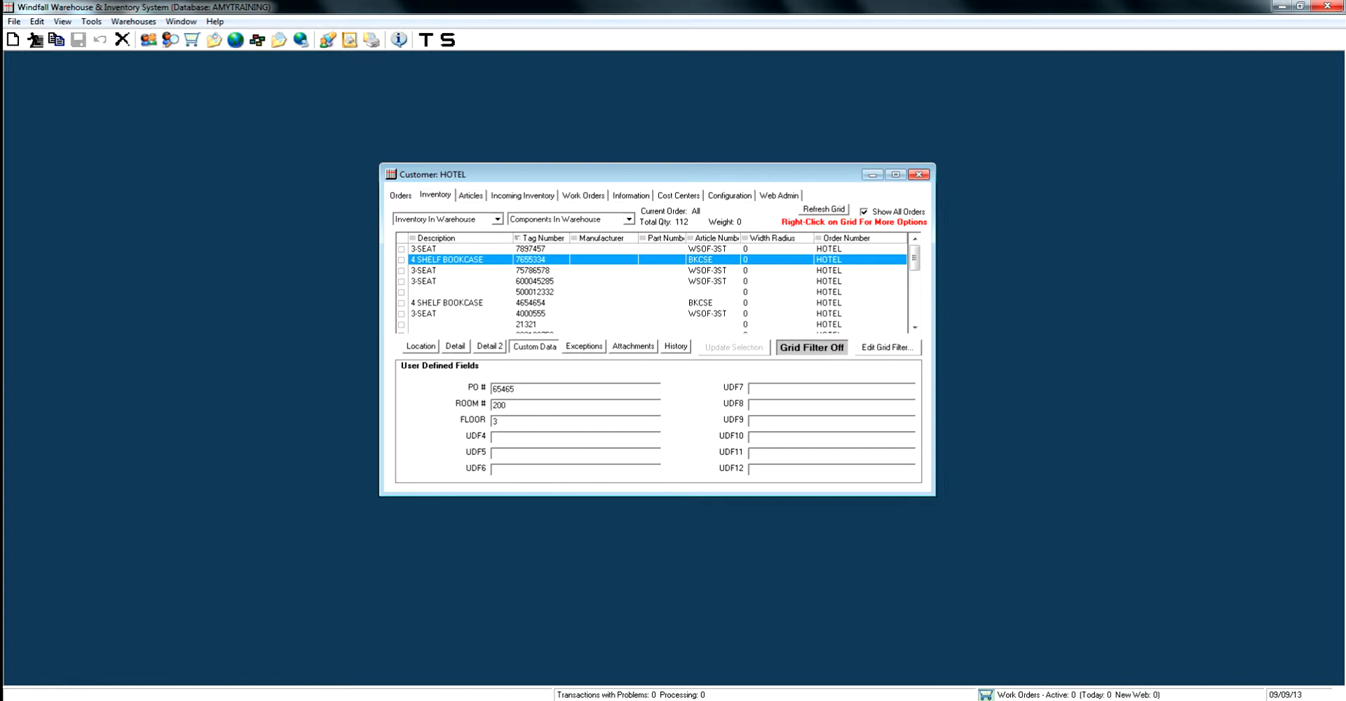
# Review the bookcase's driver and warehouse exceptions, browse the available warehouse exception codes, and leave without applying one
pyautogui.click(584, 346)
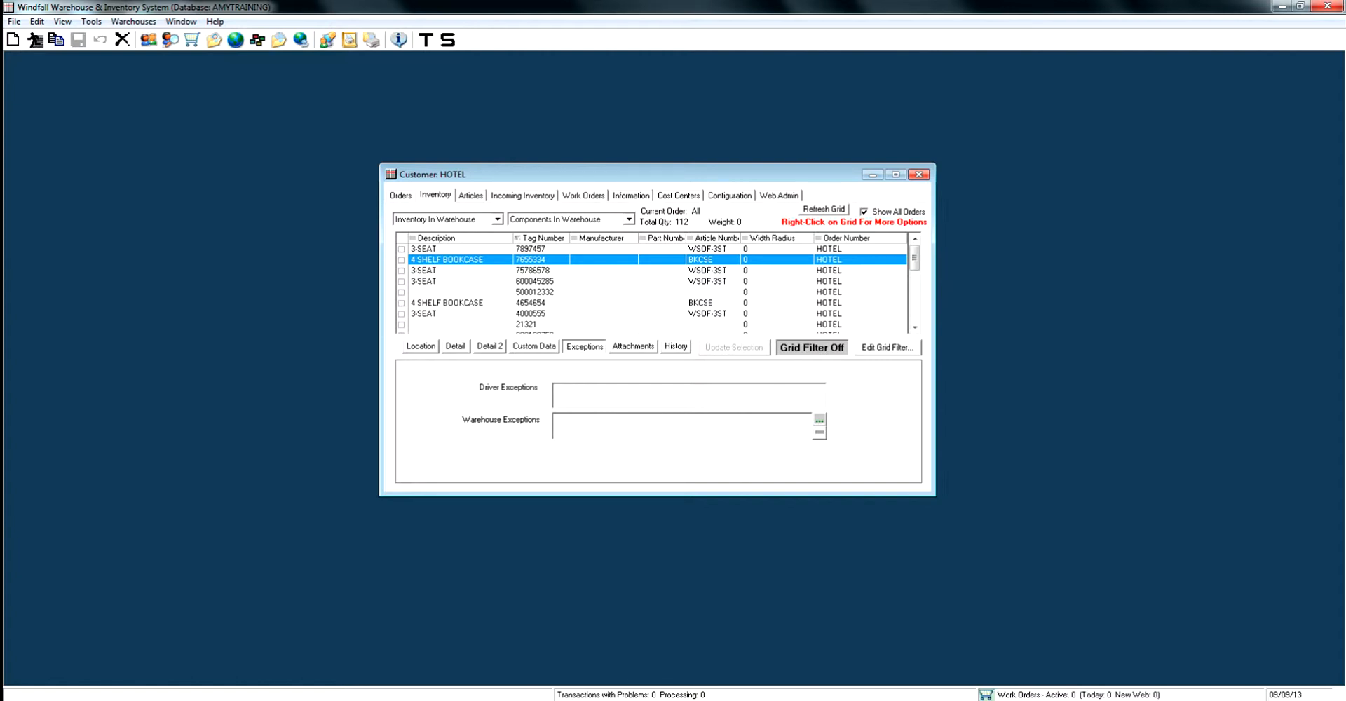
pyautogui.click(819, 421)
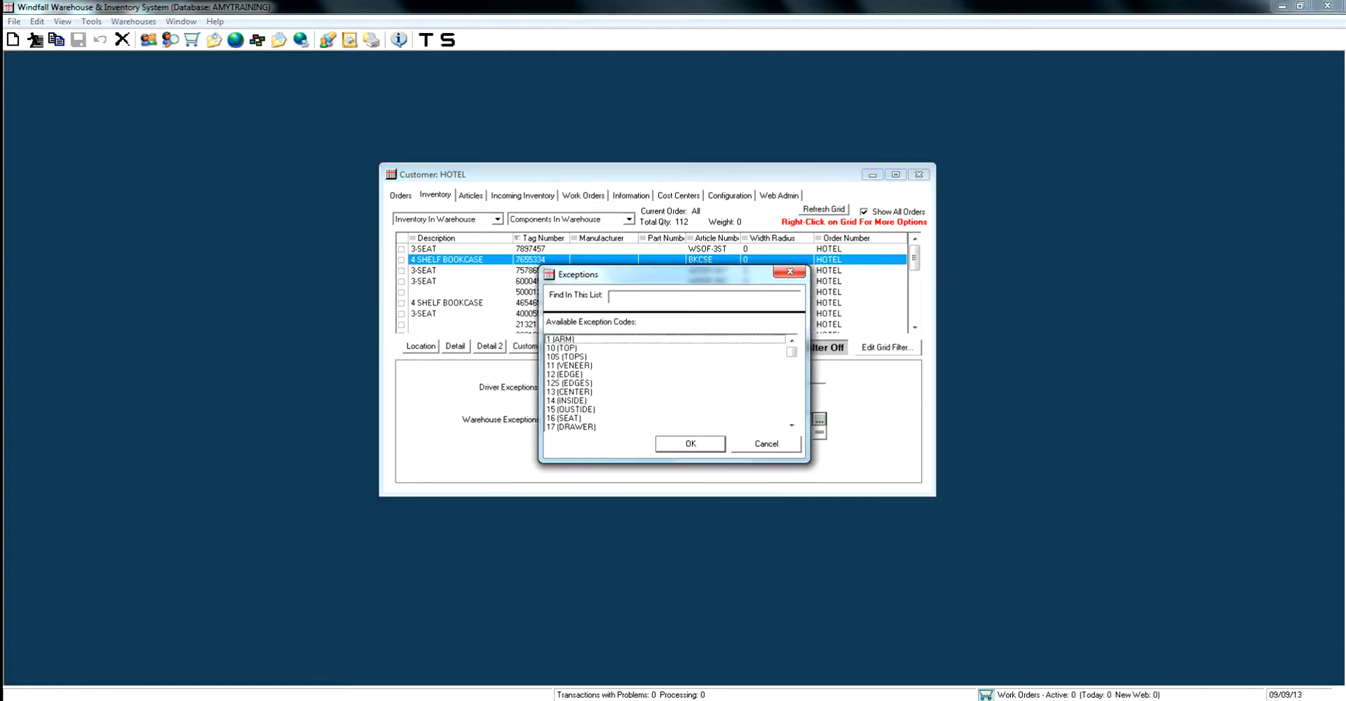
pyautogui.click(579, 383)
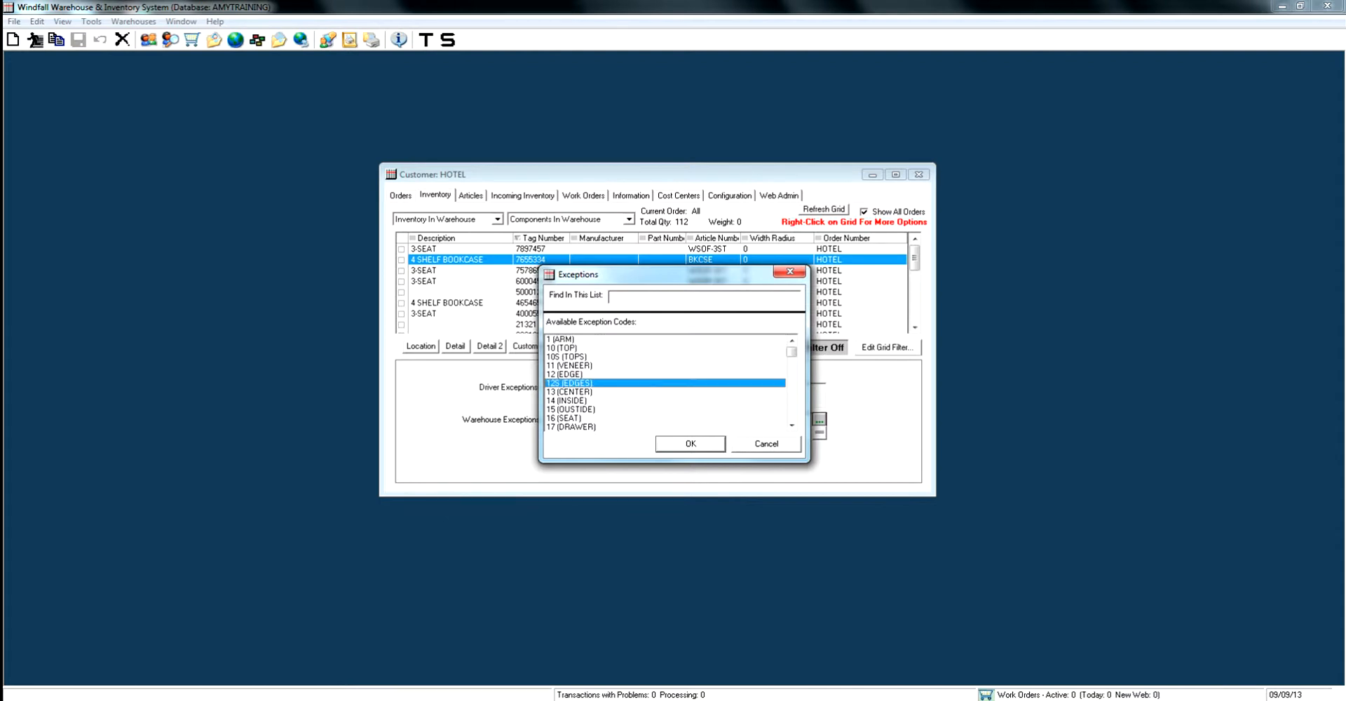
pyautogui.click(766, 444)
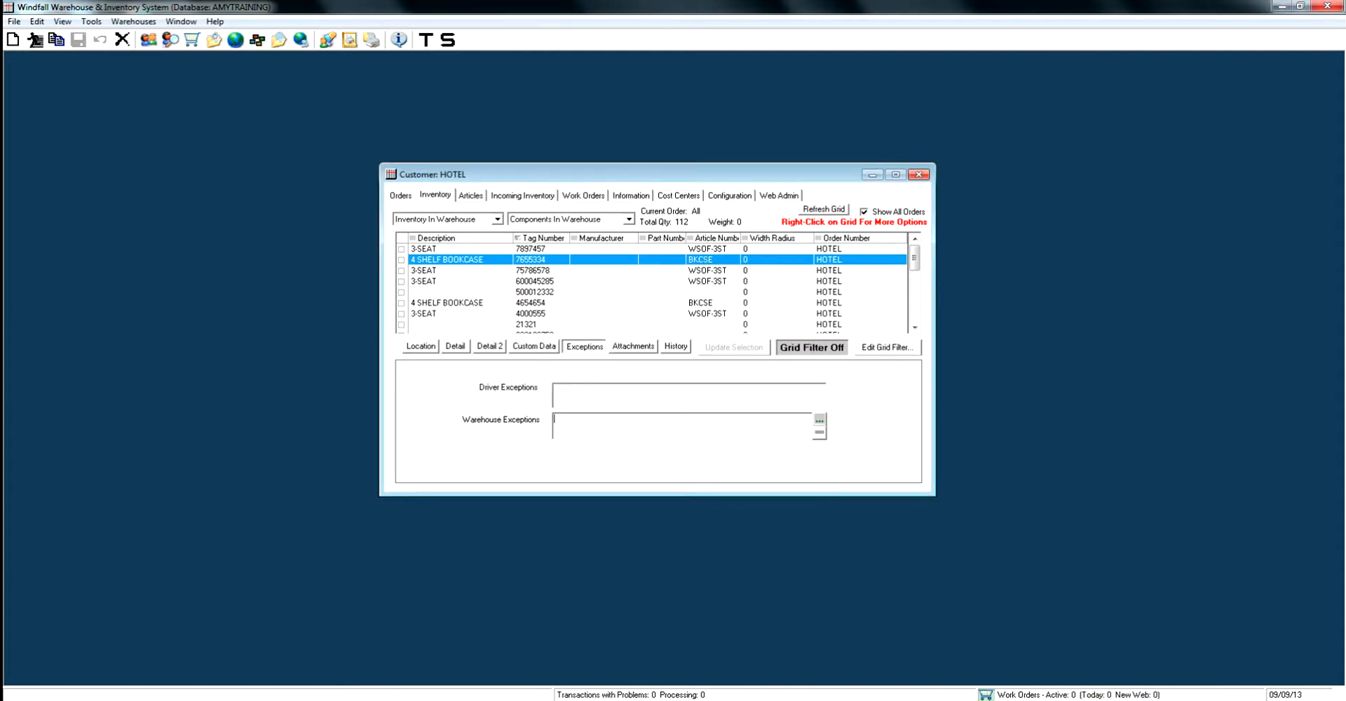
# Check the bookcase's attachments and the image path set in the customer's configuration
pyautogui.click(633, 347)
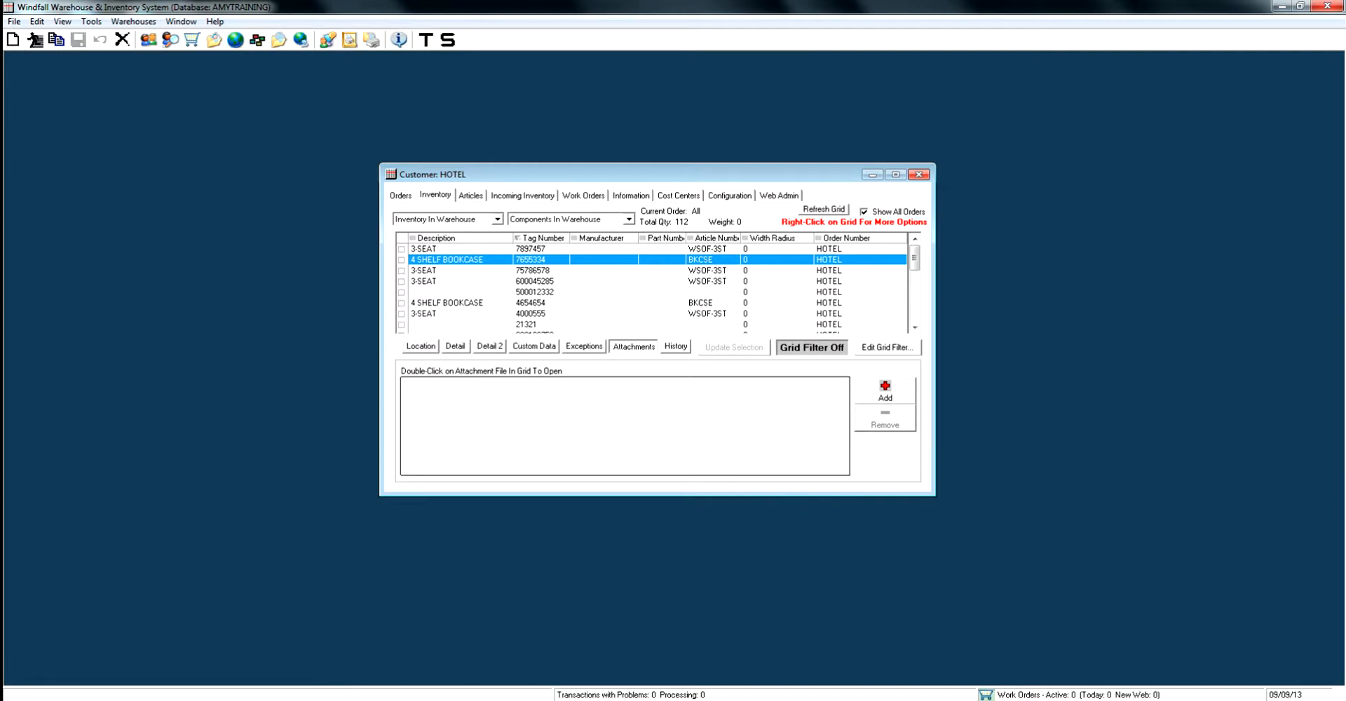
pyautogui.click(730, 195)
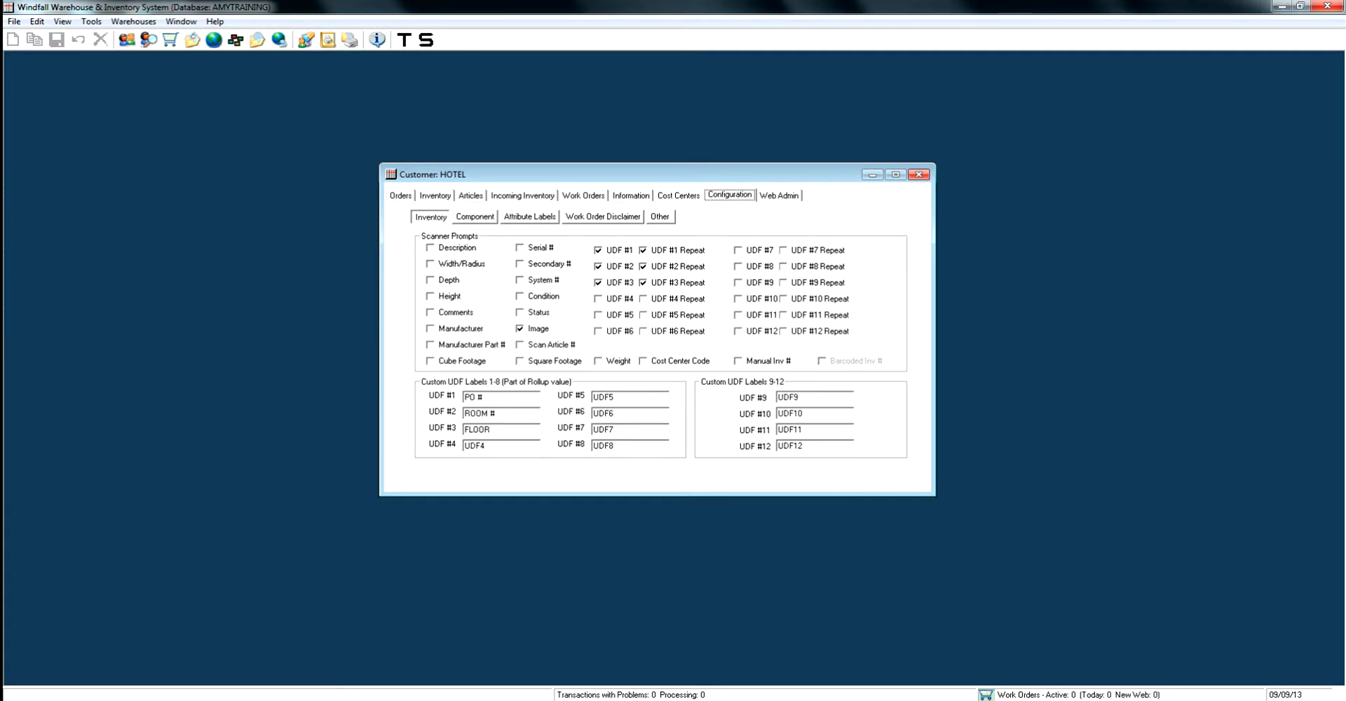
pyautogui.click(660, 216)
pyautogui.moveTo(610, 249); pyautogui.dragTo(465, 249)
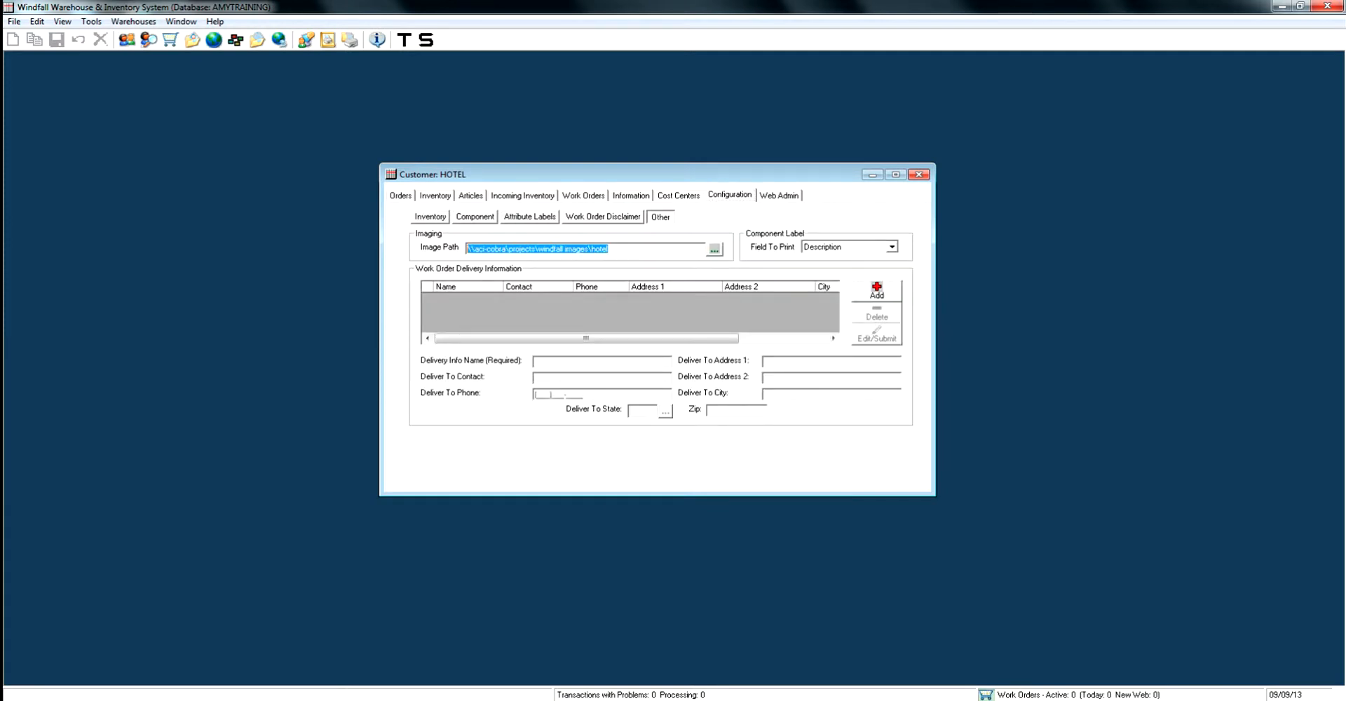
# Return to the customer's inventory, view the image selection for adding an attachment to the 3-SEAT item with tag 7897457, and cancel it
pyautogui.click(435, 196)
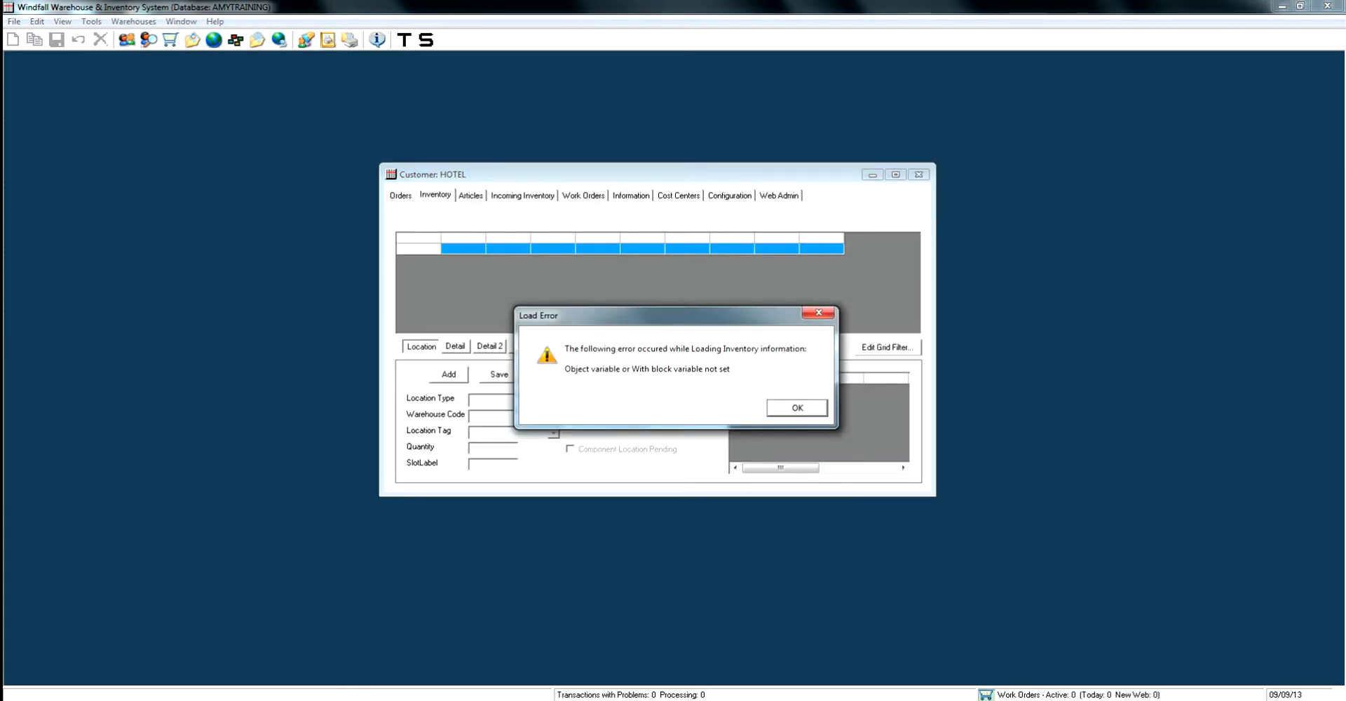
pyautogui.press('Return')
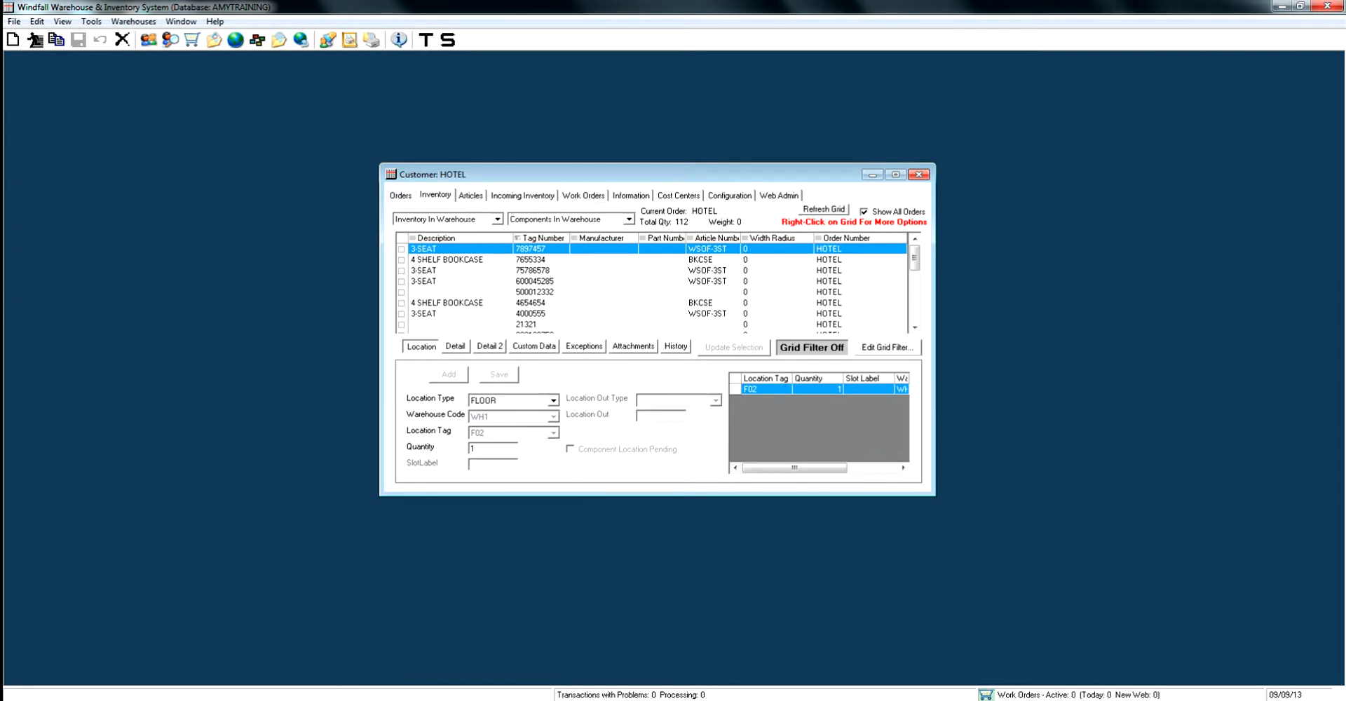
pyautogui.click(633, 346)
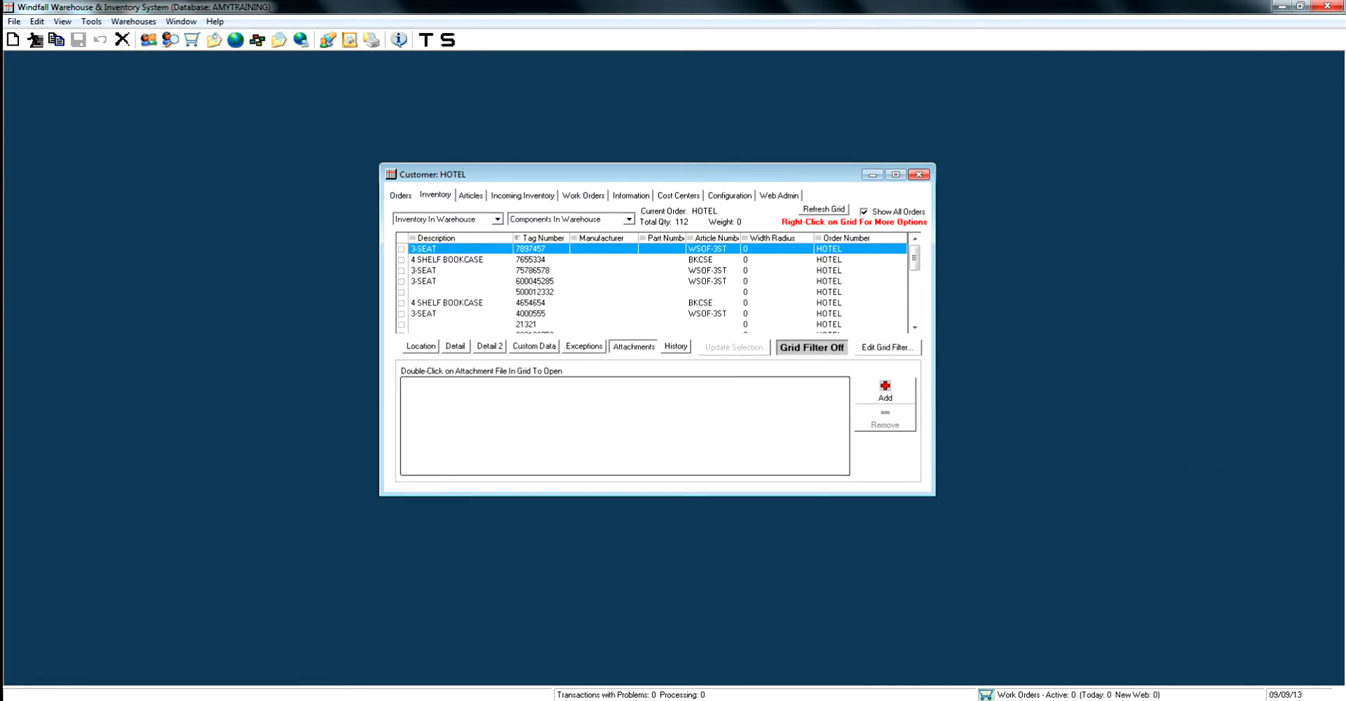
pyautogui.click(884, 392)
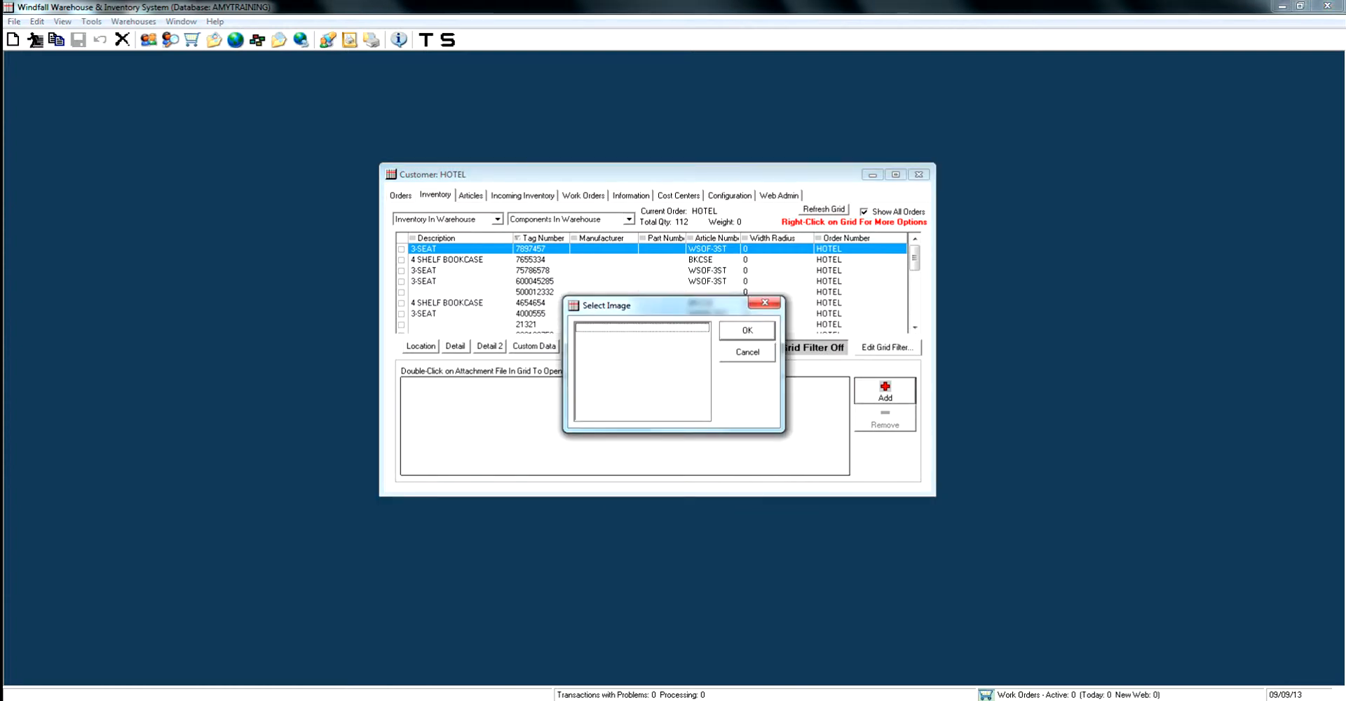
pyautogui.click(747, 353)
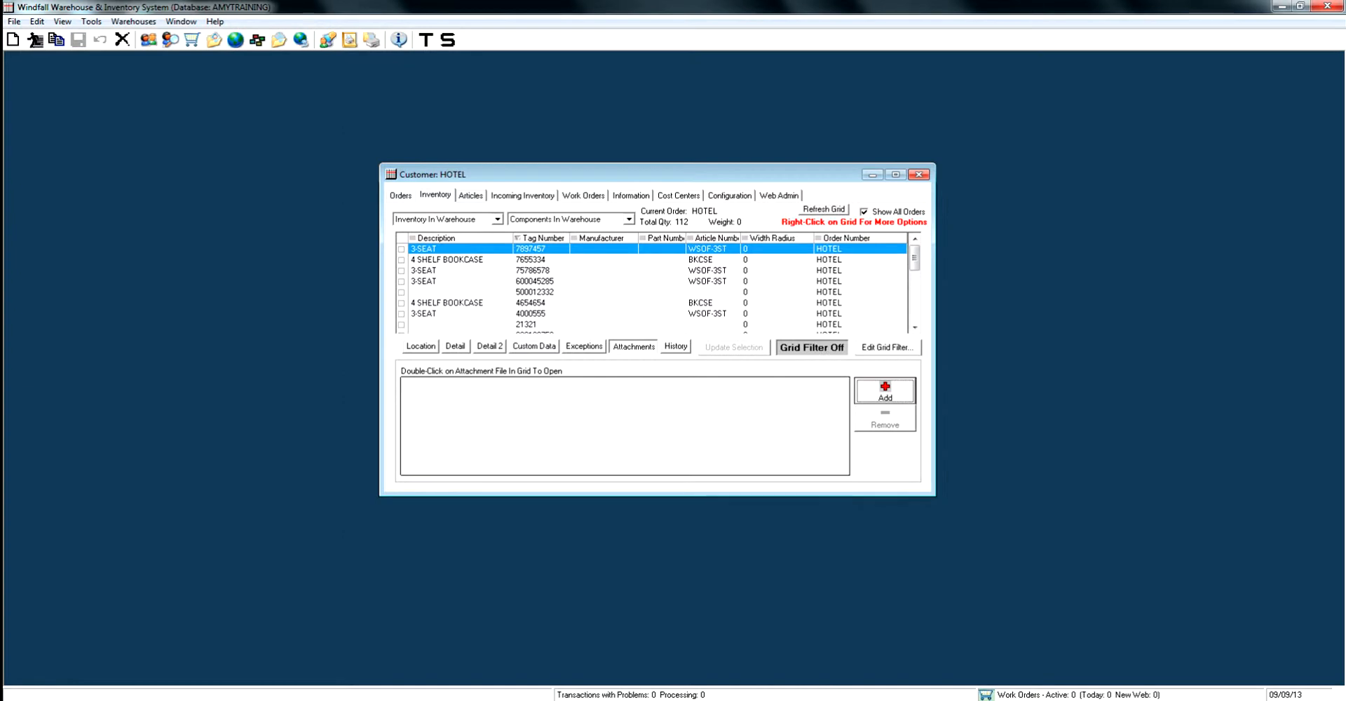
# Review all columns of the activity history for the 3-SEAT item with tag 7897457
pyautogui.click(676, 346)
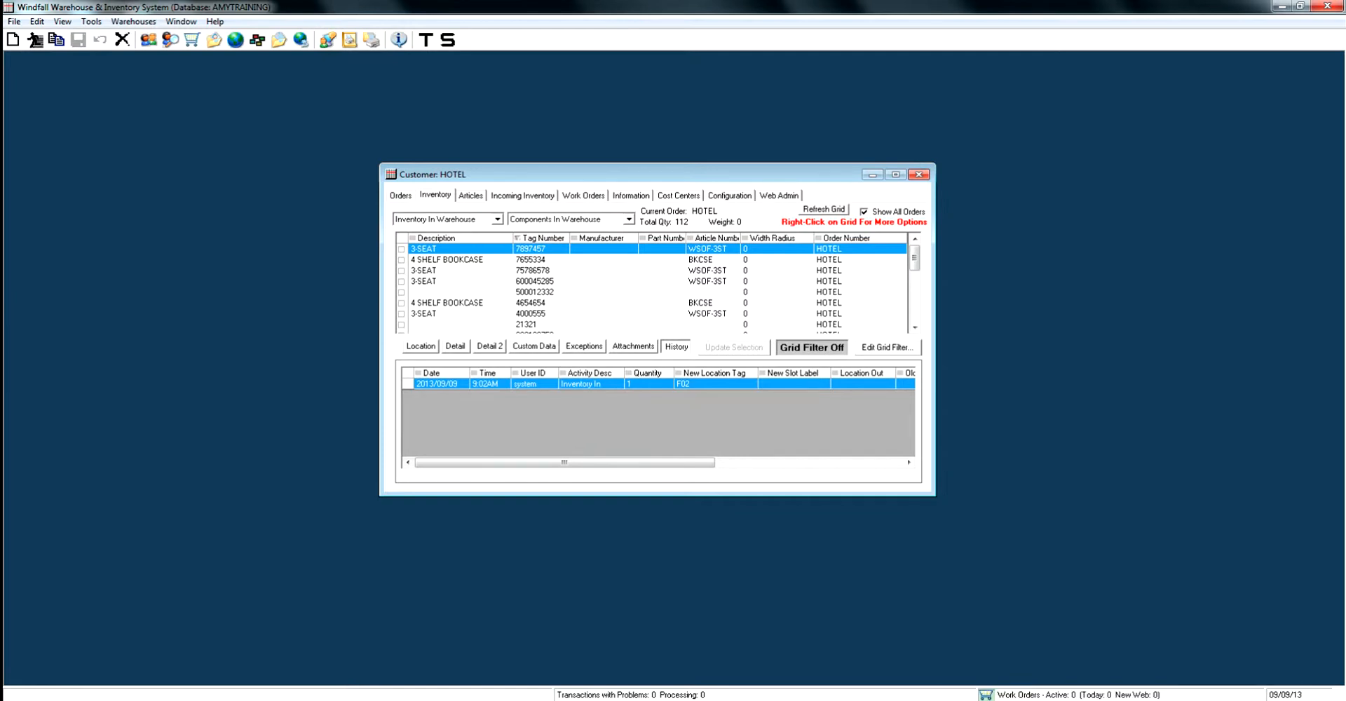
pyautogui.moveTo(564, 463); pyautogui.dragTo(751, 462)
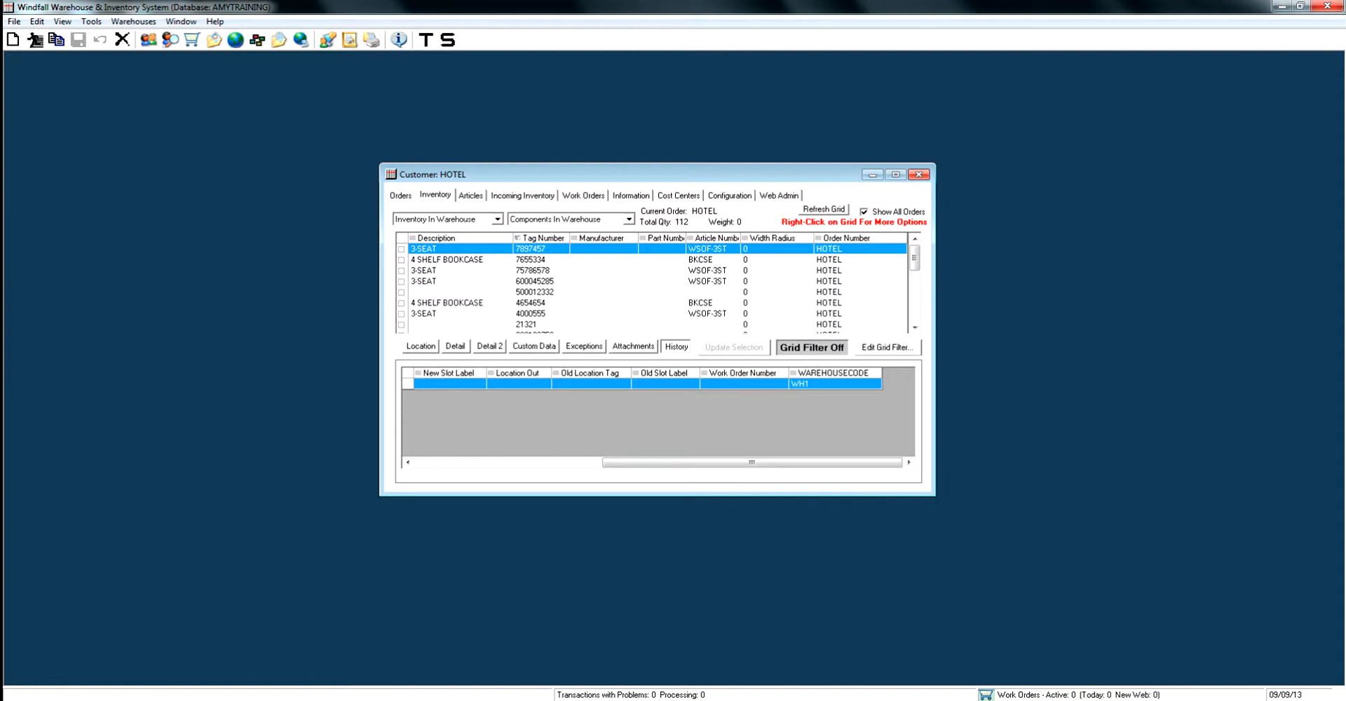
pyautogui.moveTo(751, 463); pyautogui.dragTo(564, 462)
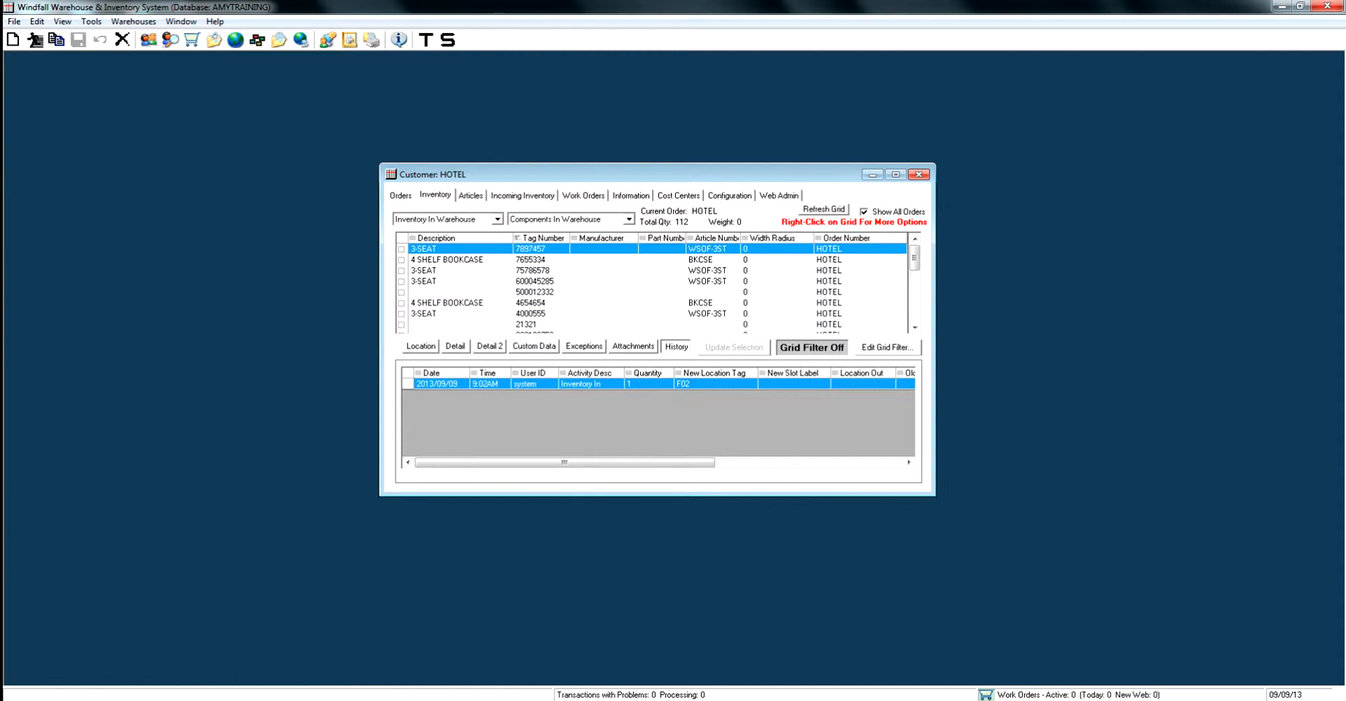
# View the edit options for the Inventory In history entry's date and time, and cancel without changes
pyautogui.doubleClick(440, 373)
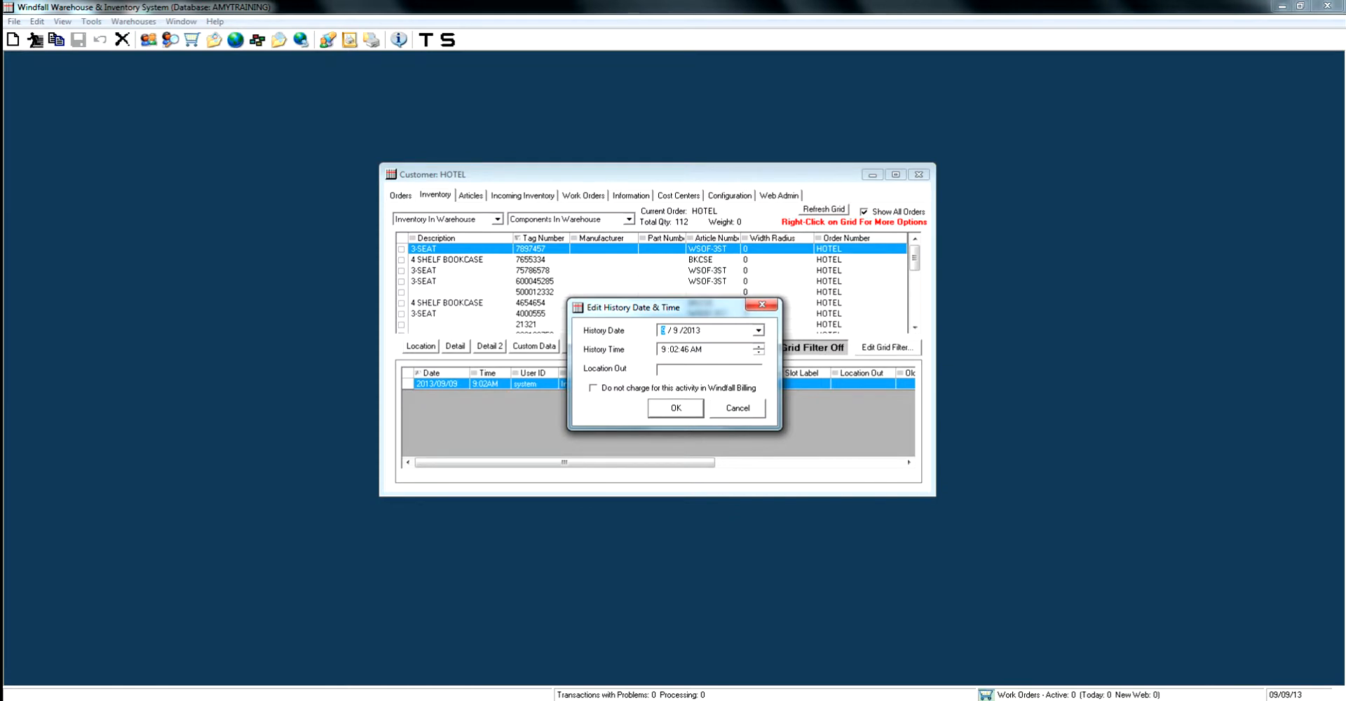
pyautogui.press('Escape')
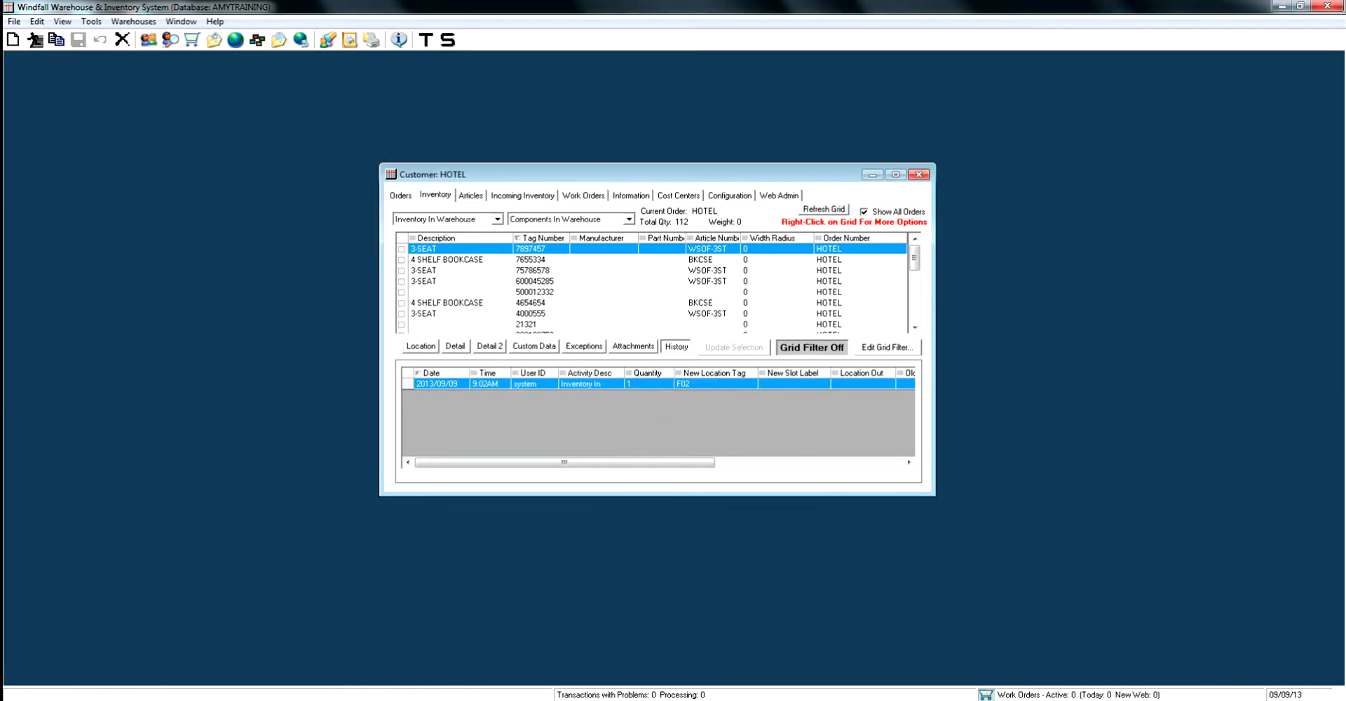
pyautogui.doubleClick(441, 373)
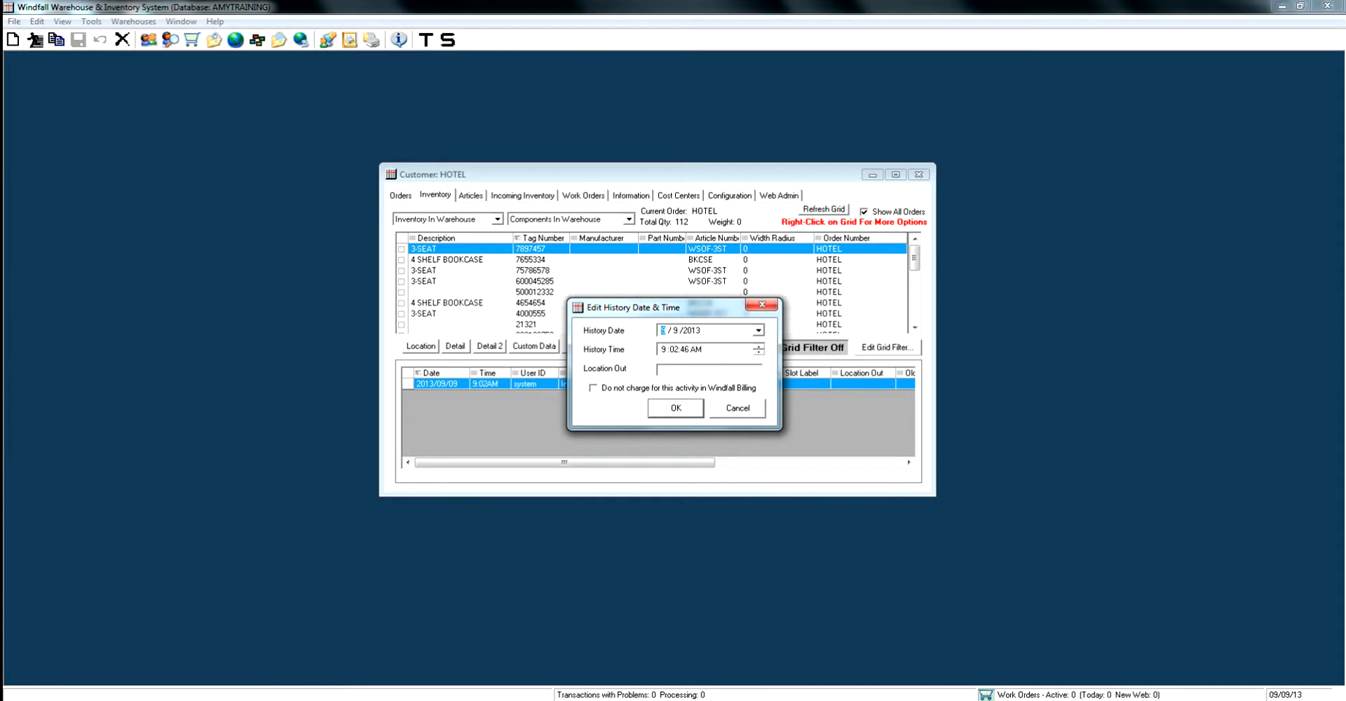
pyautogui.press('Escape')
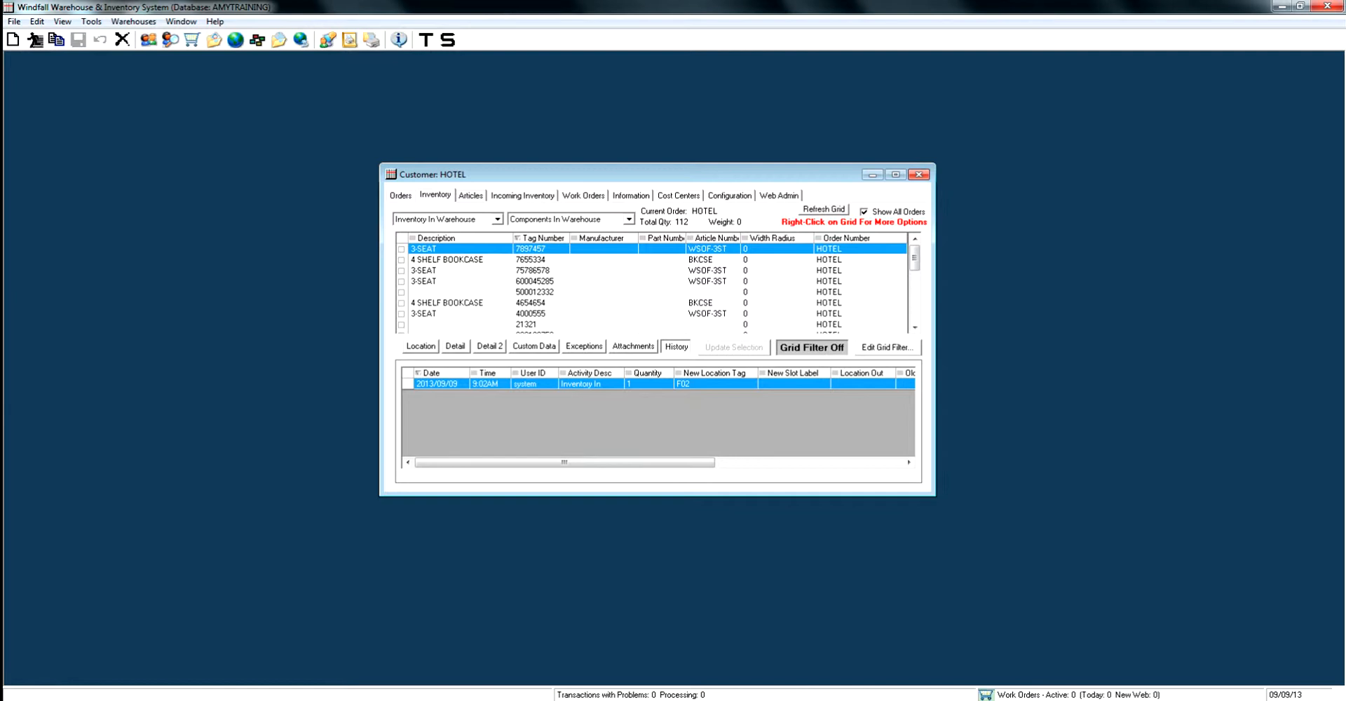
# Set the custom FLOOR field to 5 for the 3-SEAT items with tags 75786578 and 600045285, update the selection and save
pyautogui.click(535, 271)
pyautogui.keyDown('ctrl'); pyautogui.click(534, 281); pyautogui.keyUp('ctrl')
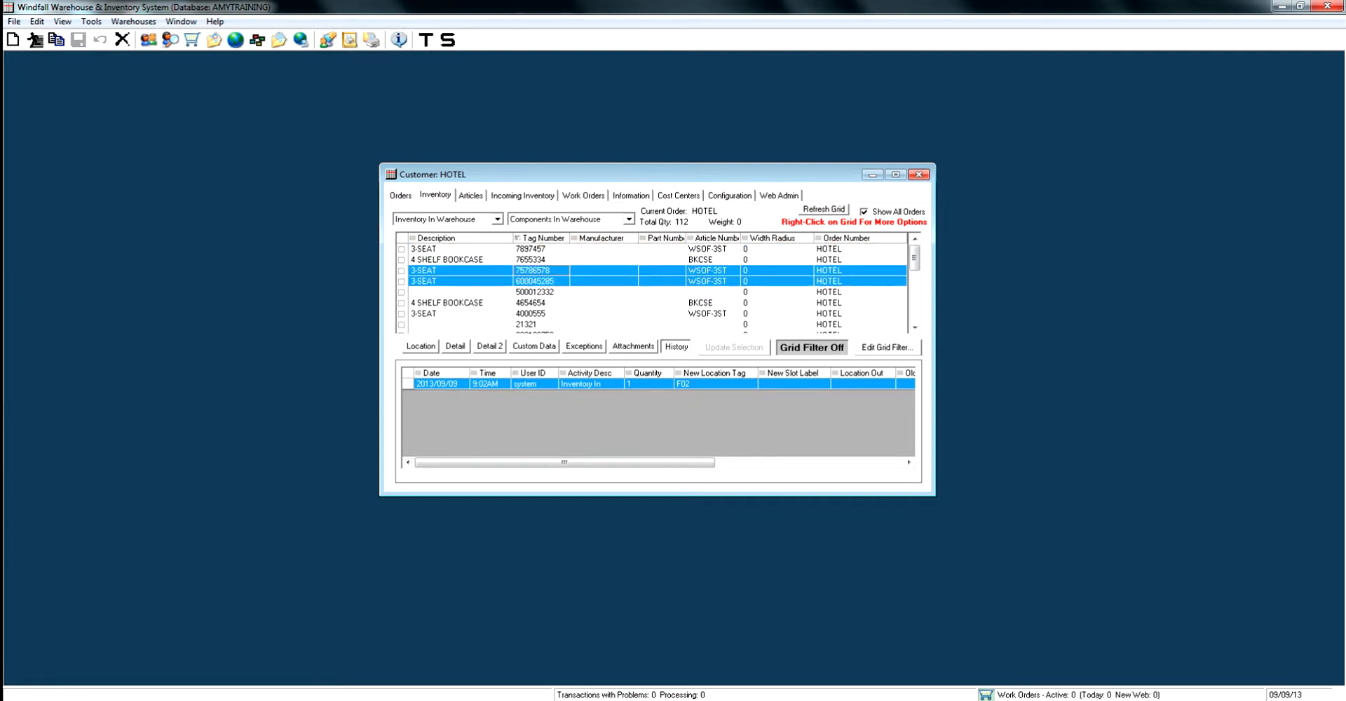
pyautogui.click(534, 346)
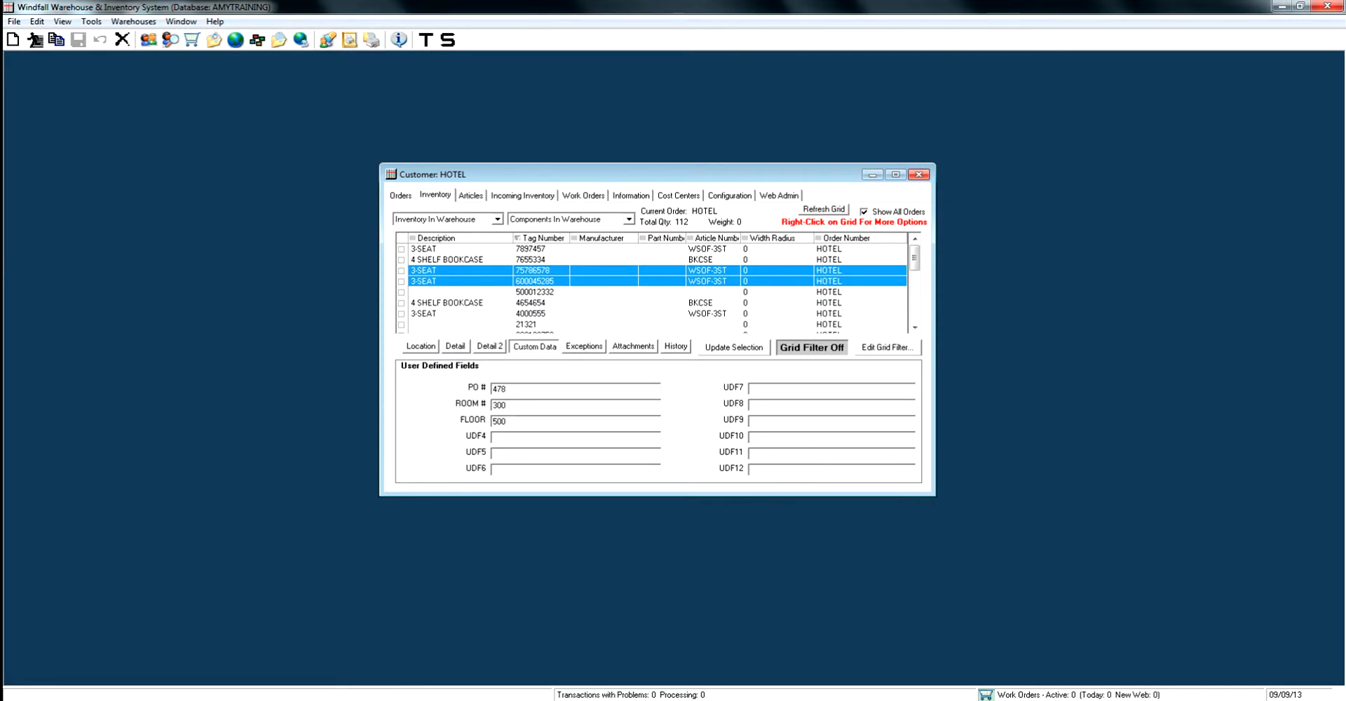
pyautogui.press('BackSpace')
pyautogui.press('BackSpace')
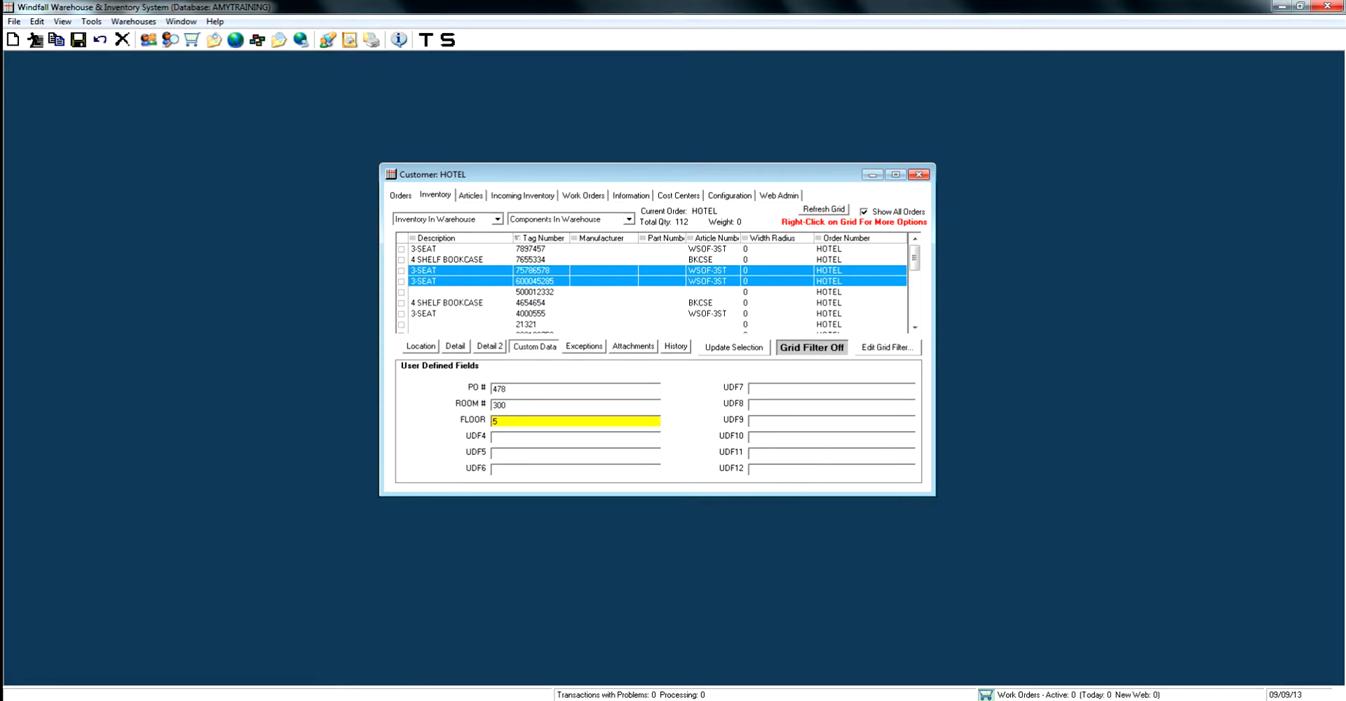
pyautogui.click(734, 347)
pyautogui.click(77, 40)
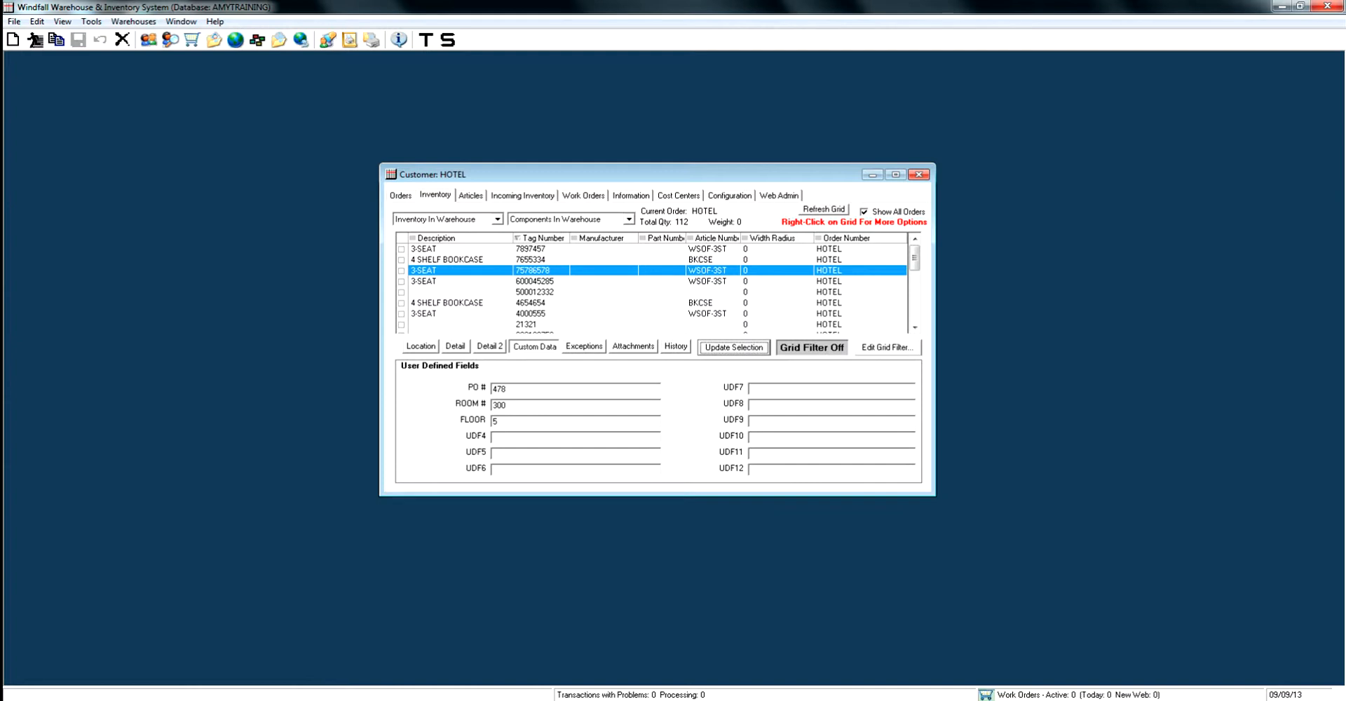
# Filter the inventory grid to items whose Article Number equals CH100
pyautogui.click(887, 347)
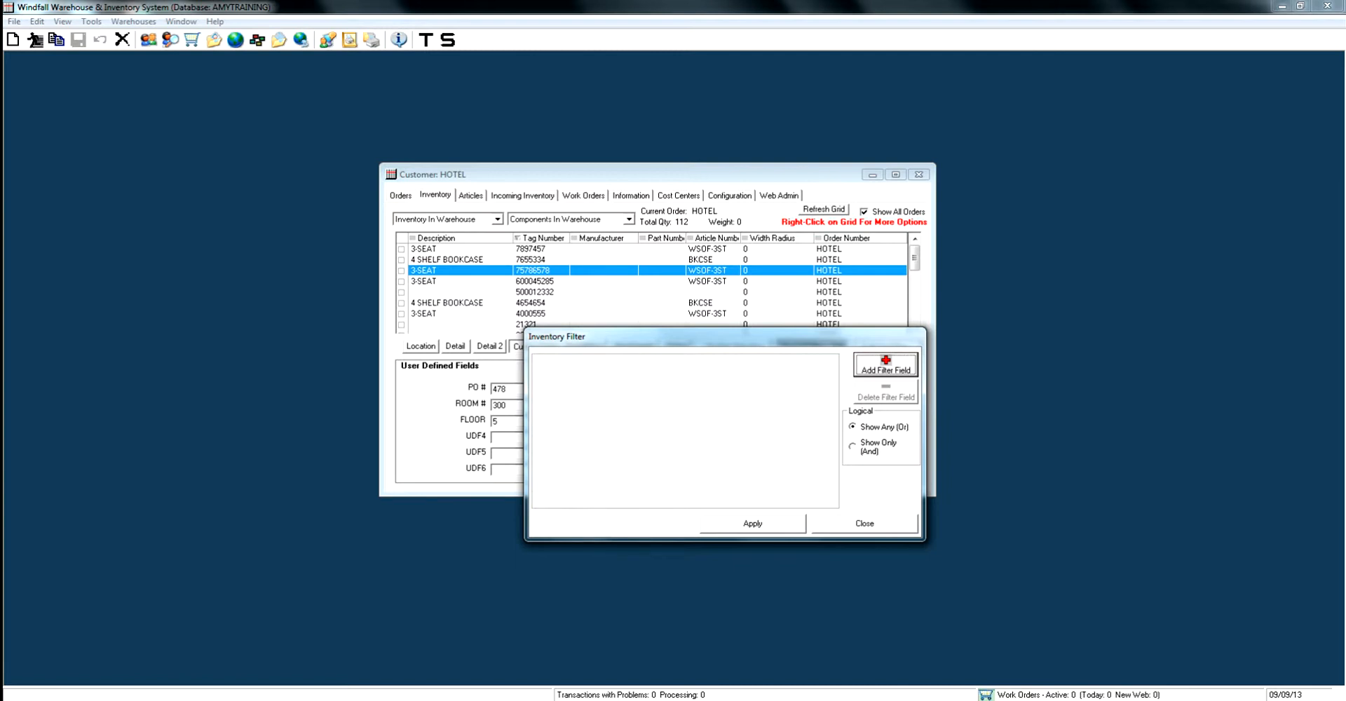
pyautogui.click(885, 365)
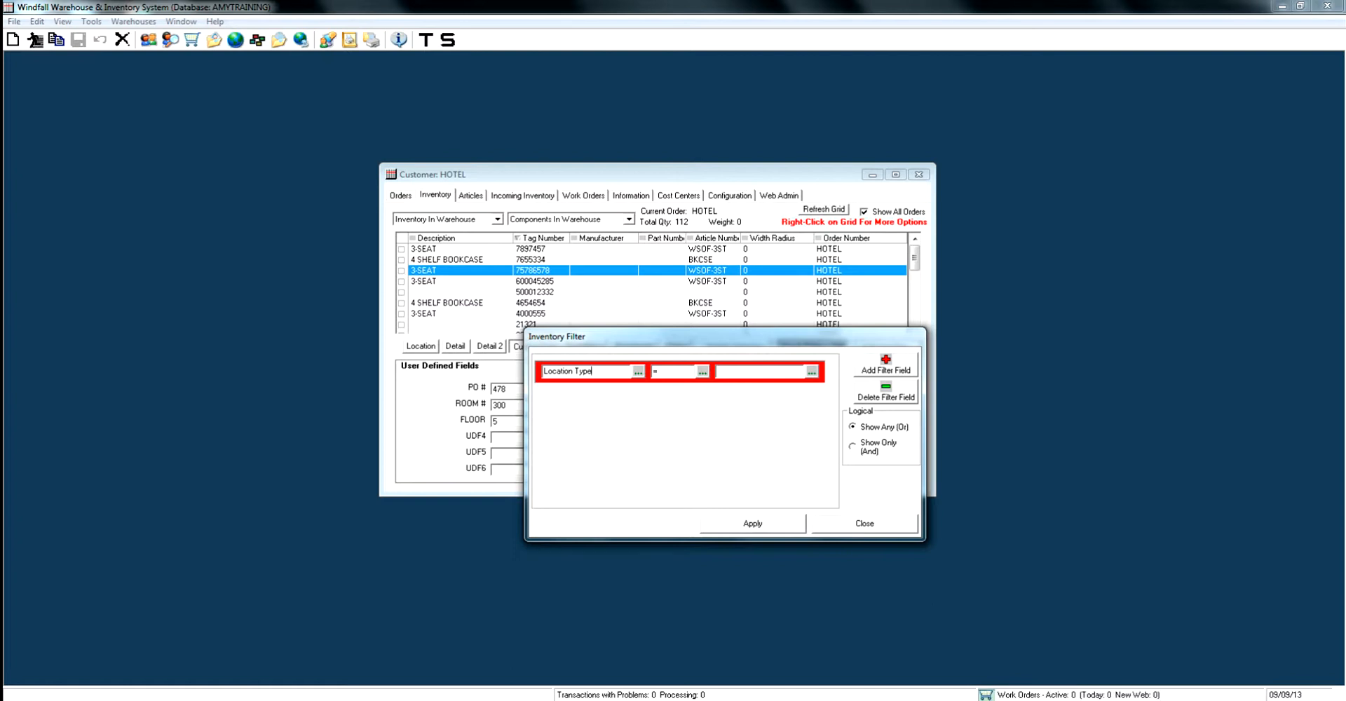
pyautogui.click(638, 371)
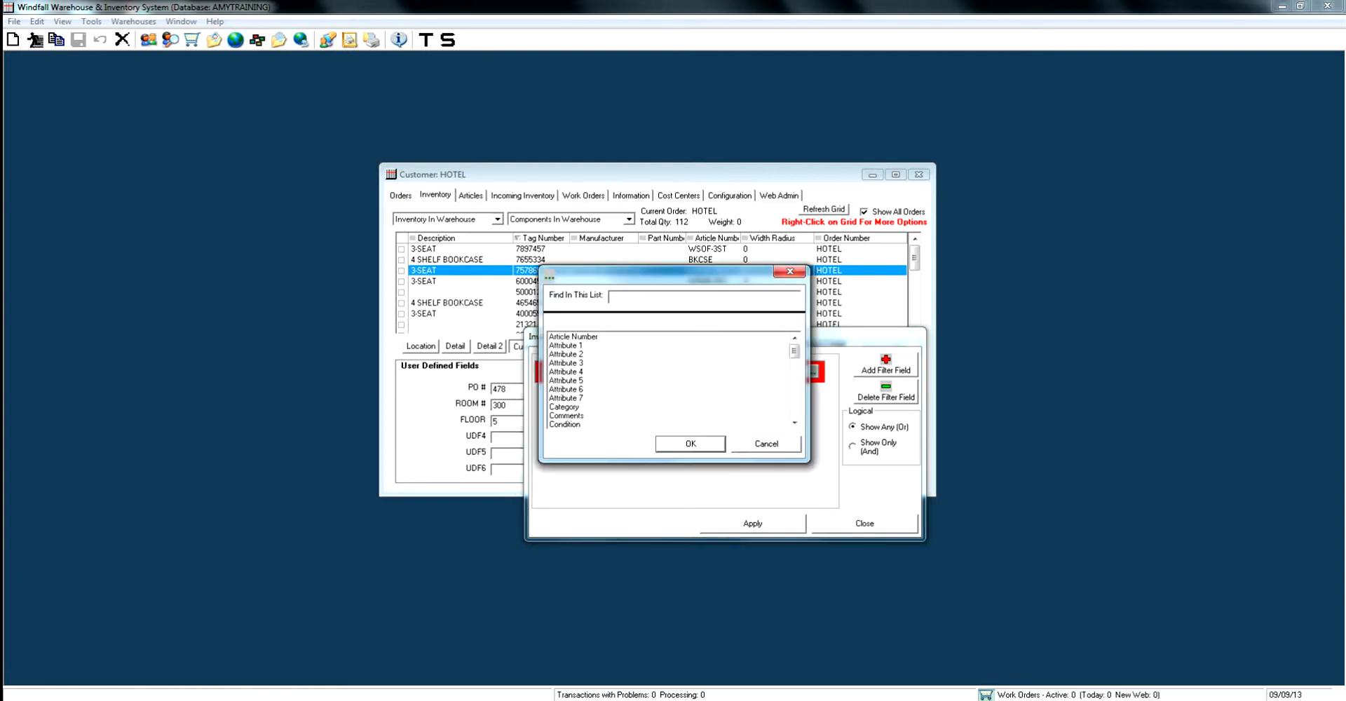
pyautogui.click(573, 336)
pyautogui.click(690, 443)
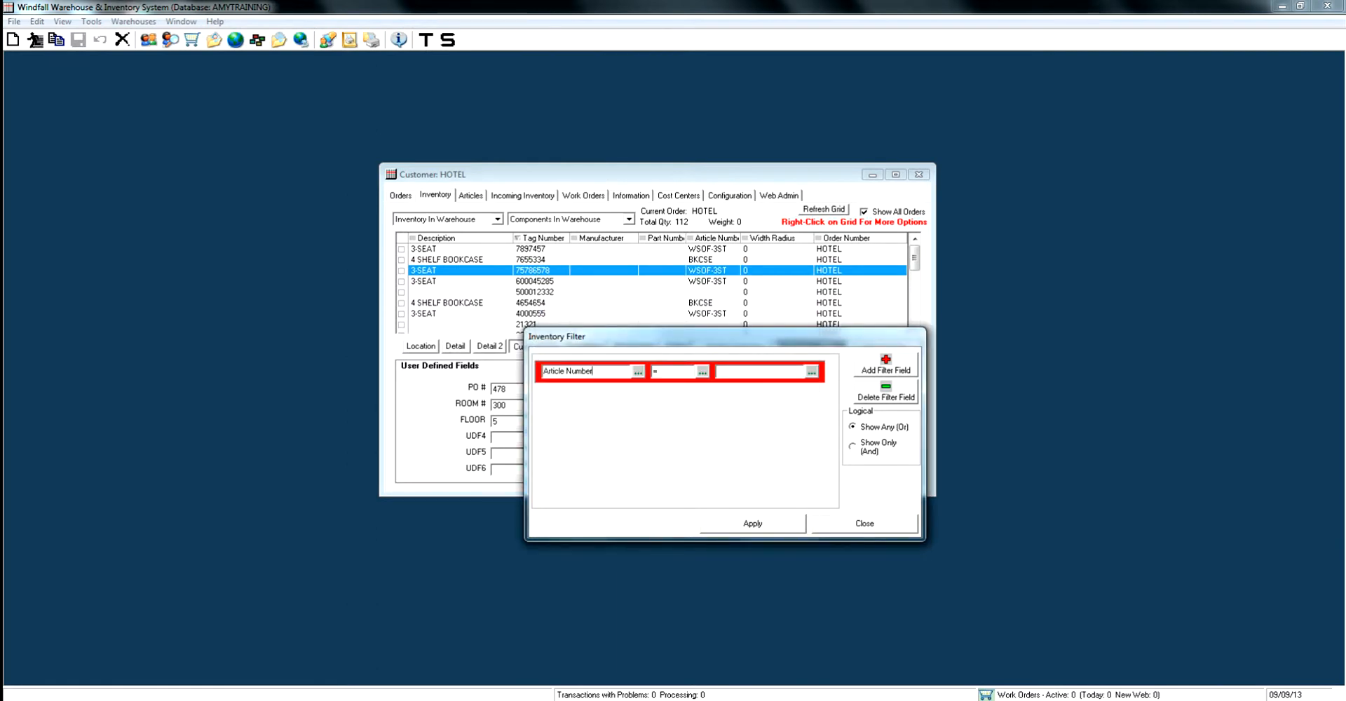
pyautogui.click(811, 371)
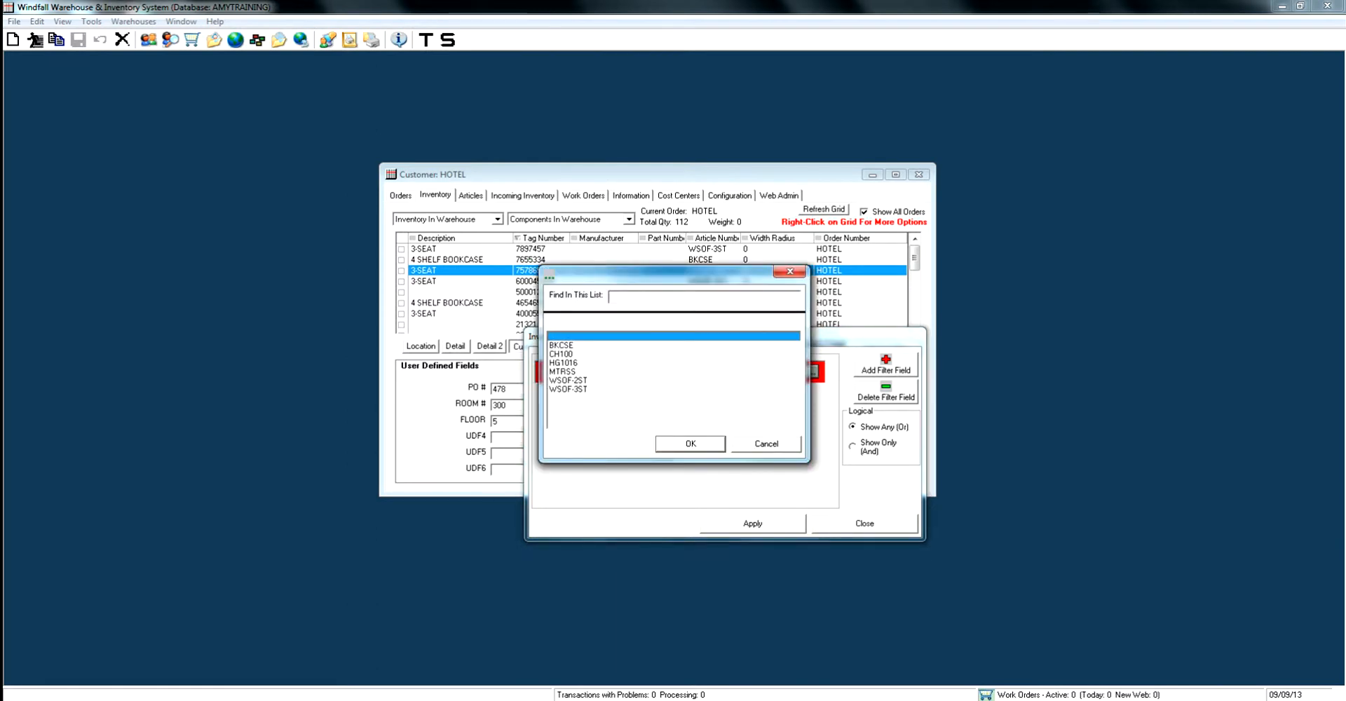
pyautogui.click(562, 354)
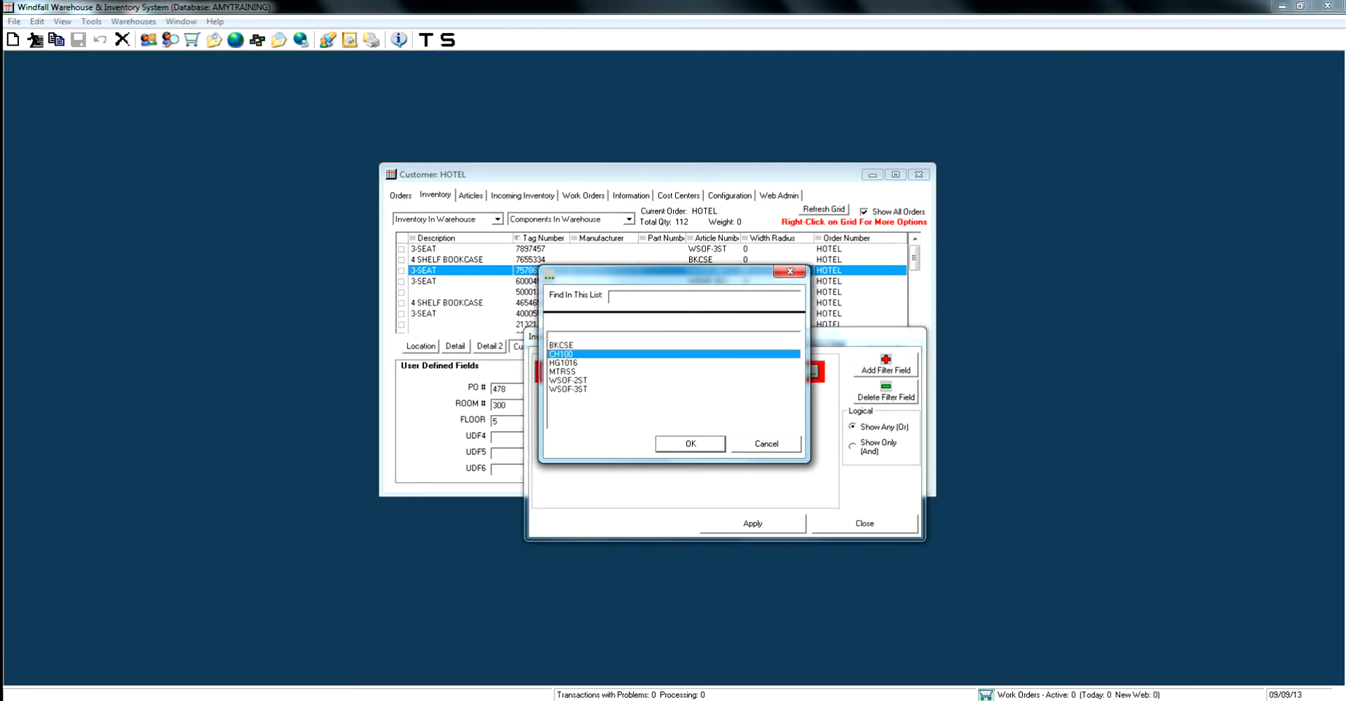
pyautogui.click(690, 443)
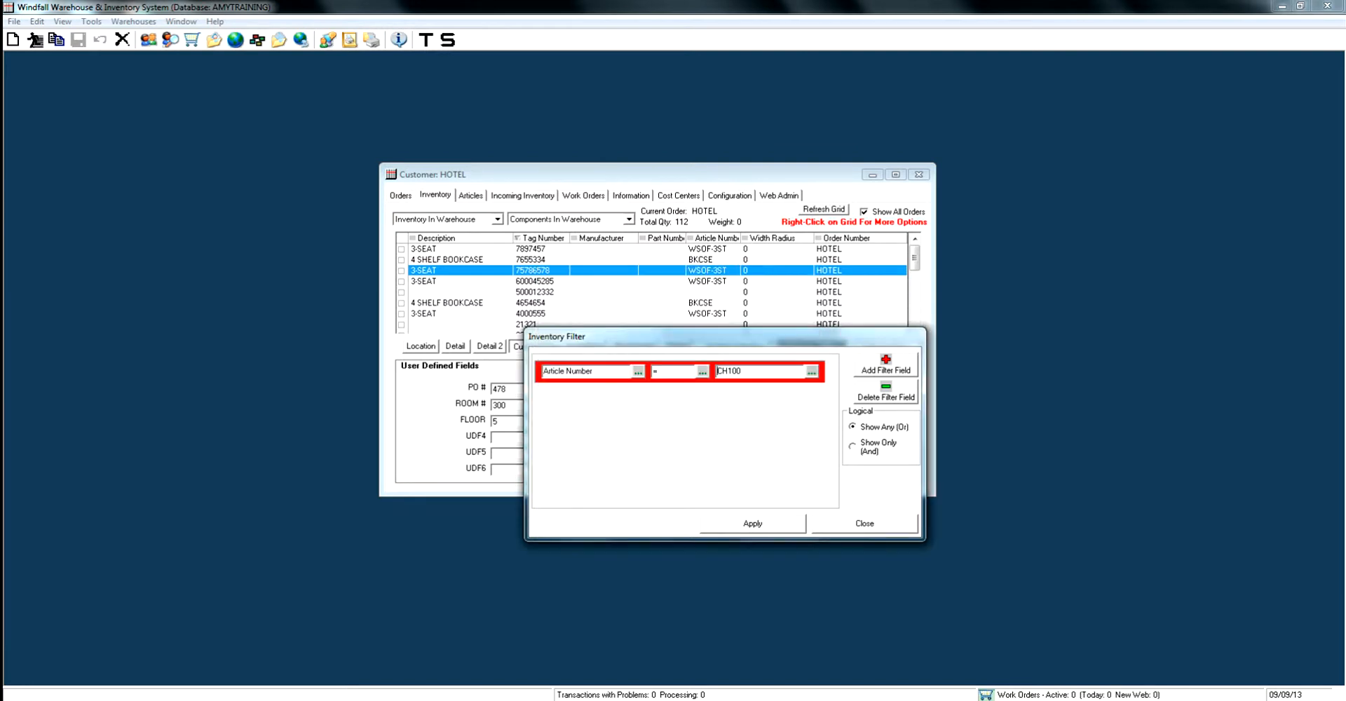
pyautogui.click(752, 523)
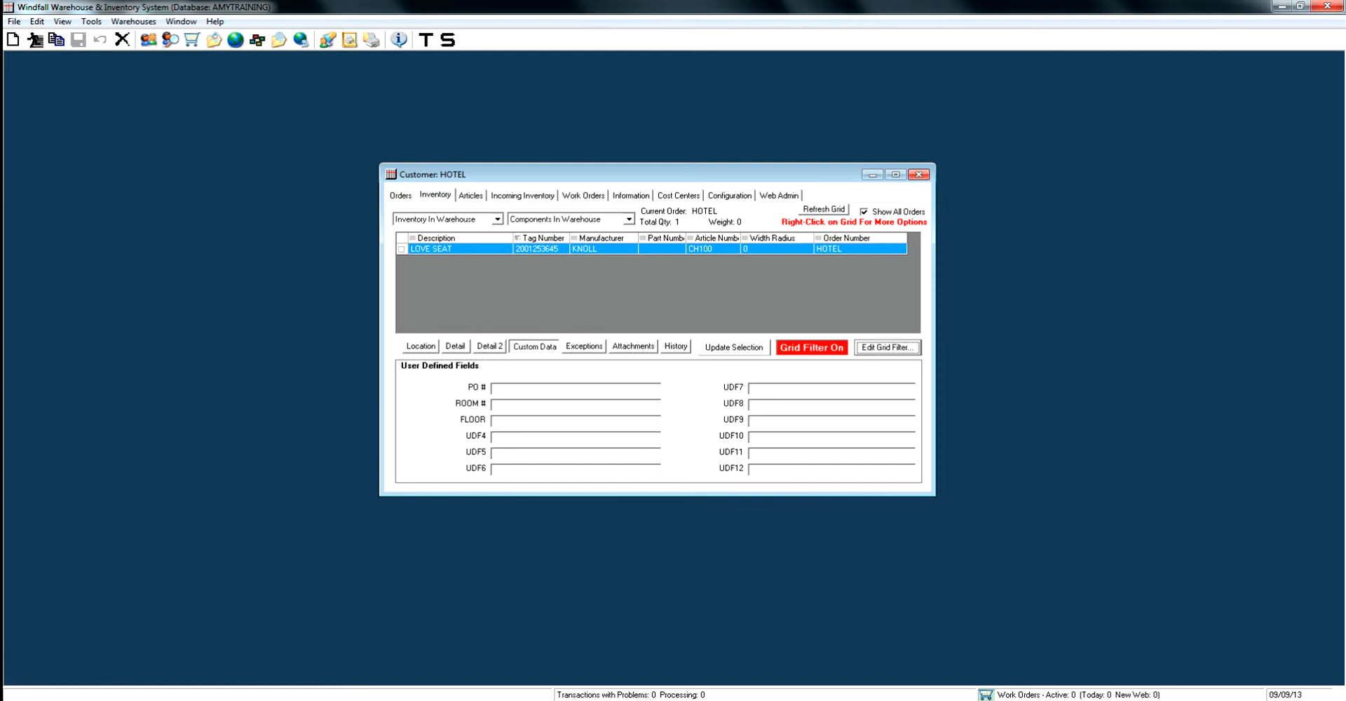
# Return to the location details of the unfiltered inventory and search the inventory for 21321
pyautogui.click(420, 346)
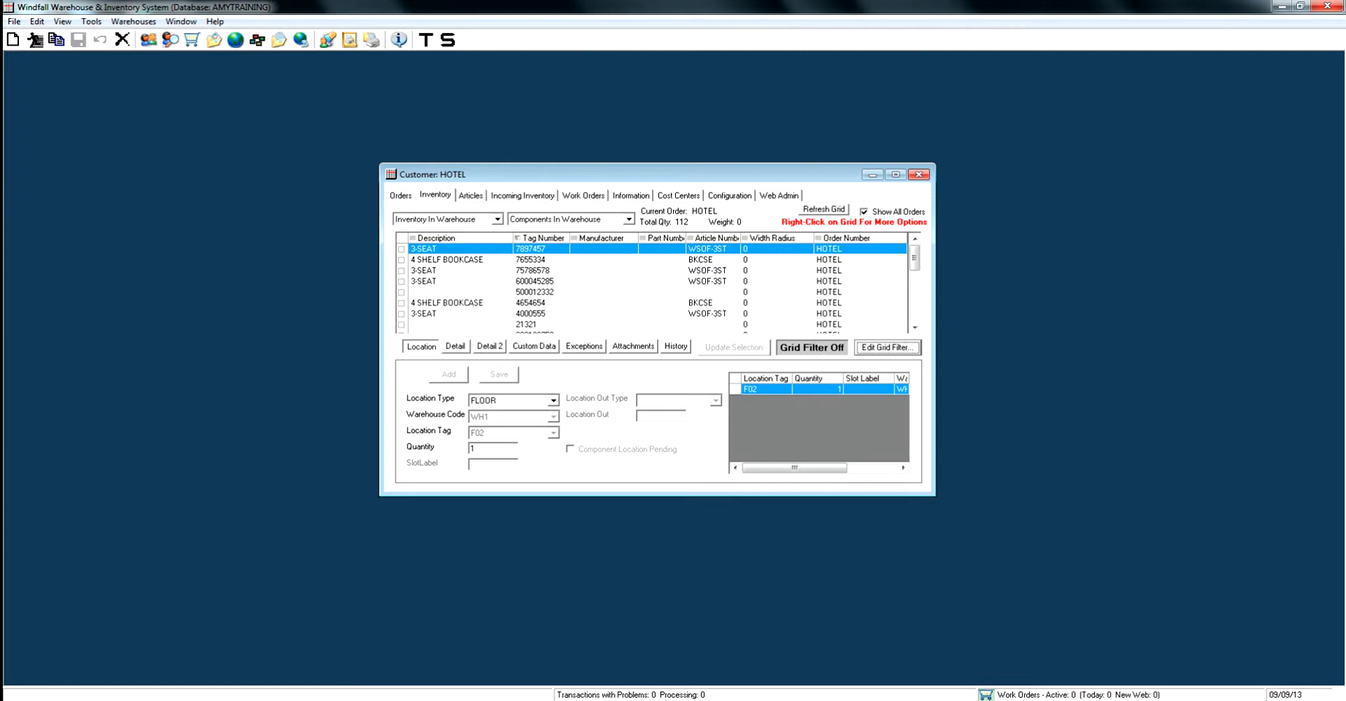
pyautogui.click(554, 281)
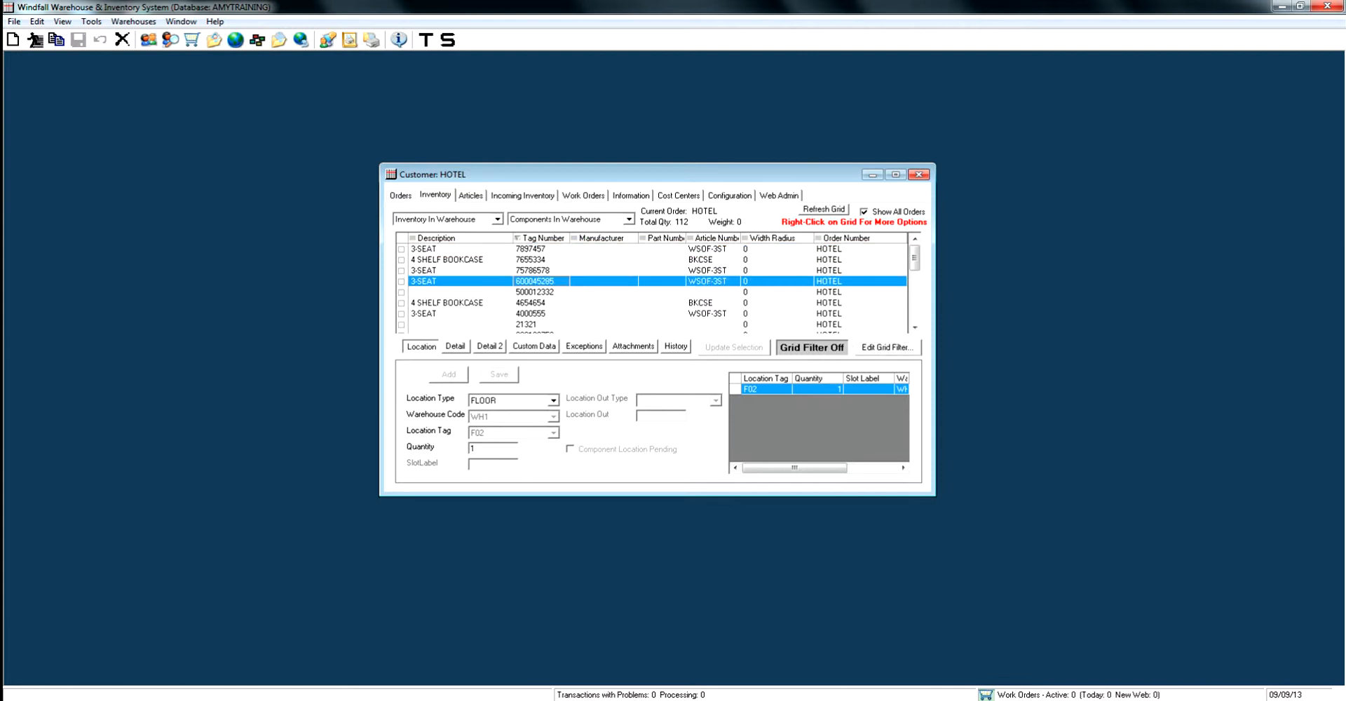
pyautogui.hotkey('ctrl', 'f')
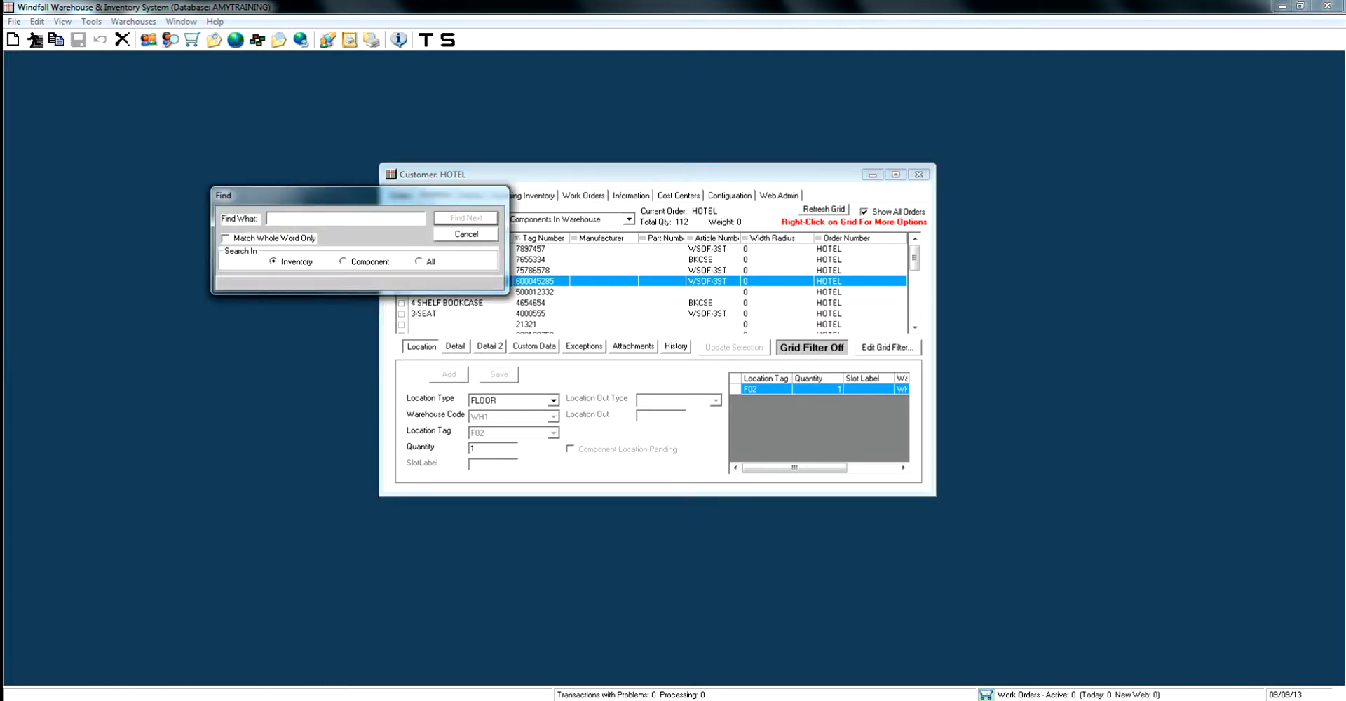
pyautogui.moveTo(350, 196); pyautogui.dragTo(742, 303)
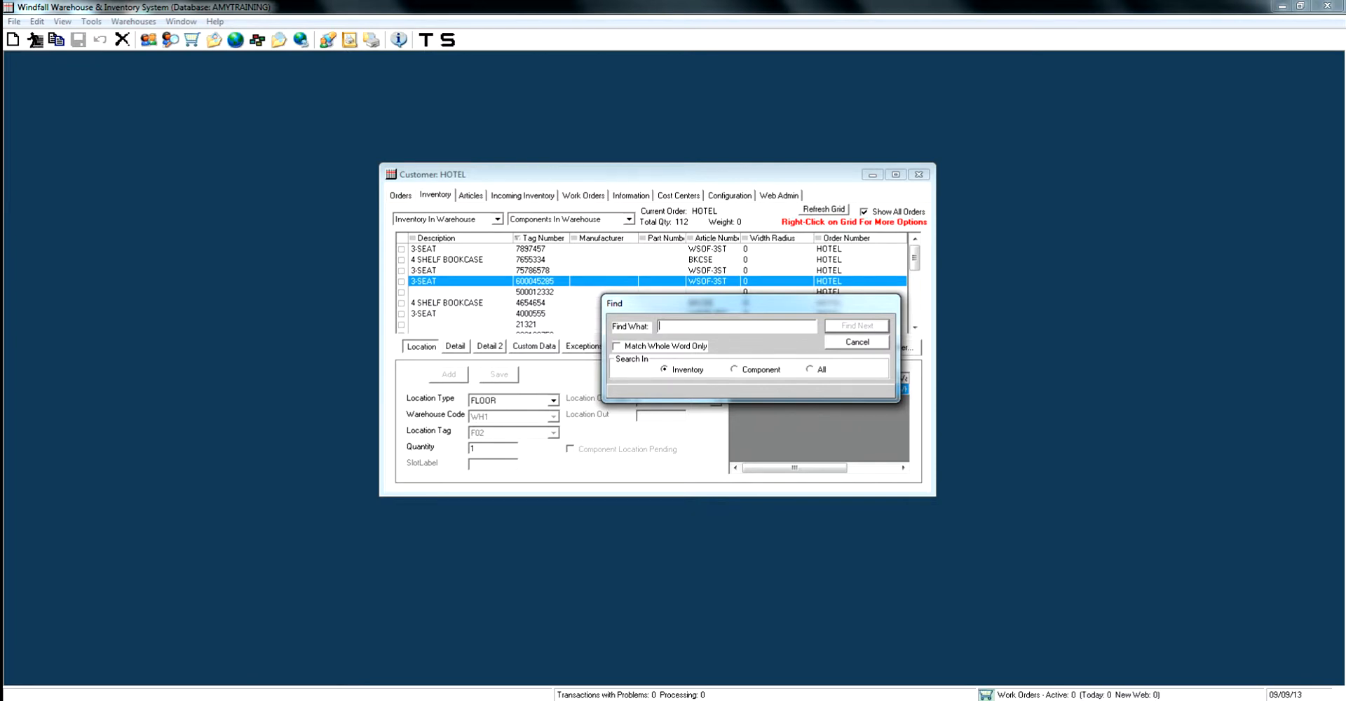
pyautogui.write('21321')
pyautogui.press('Return')
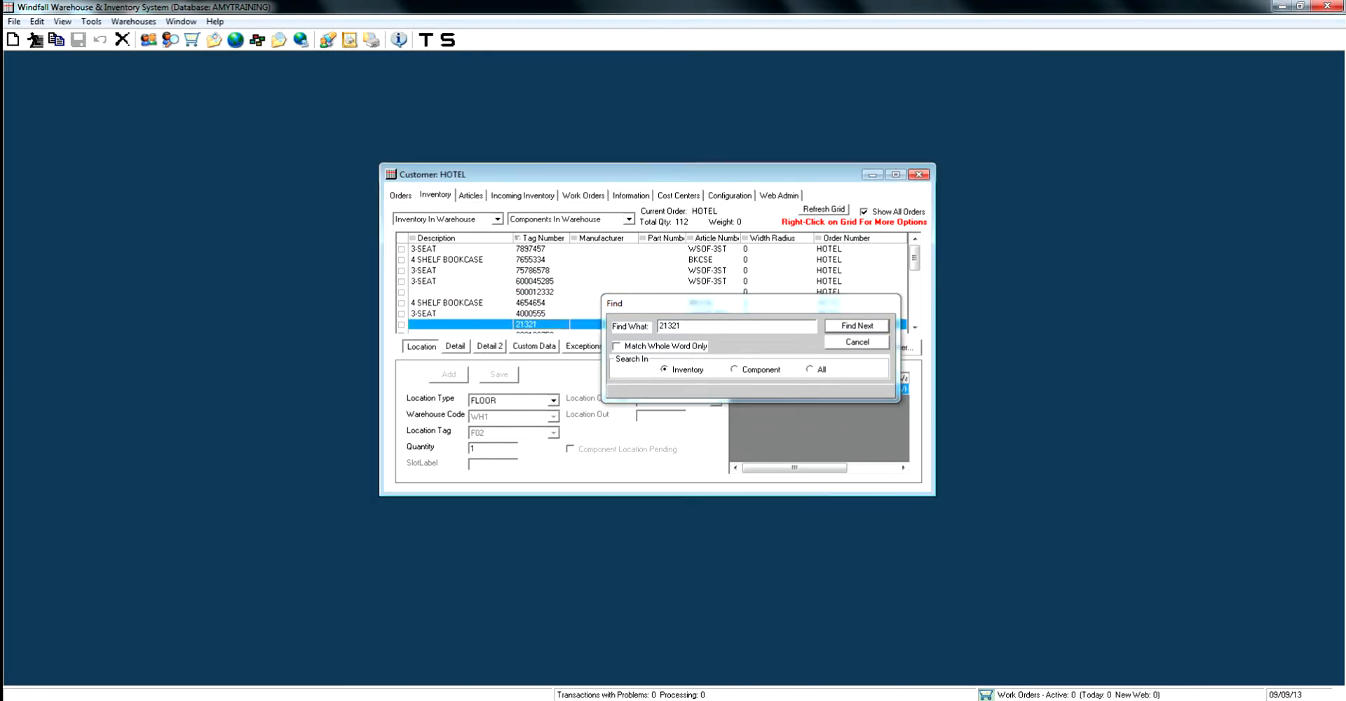
pyautogui.press('Escape')
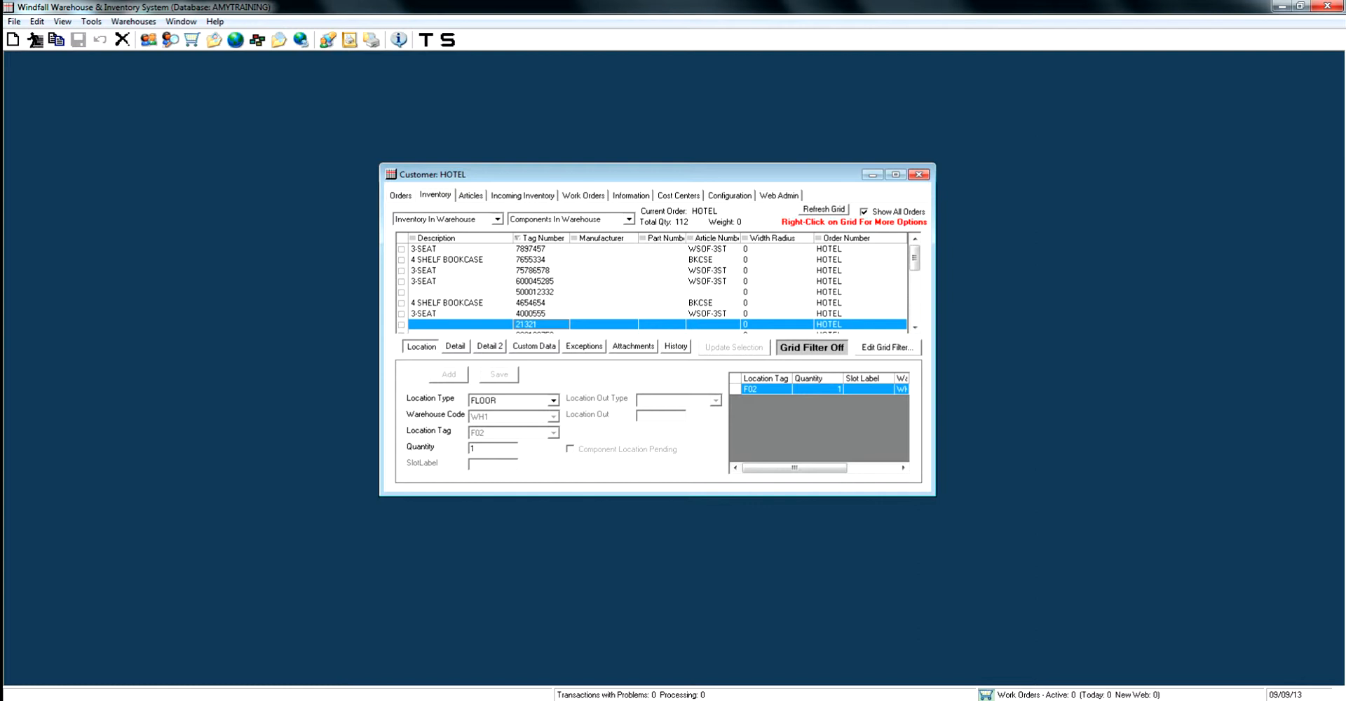
pyautogui.click(12, 42)
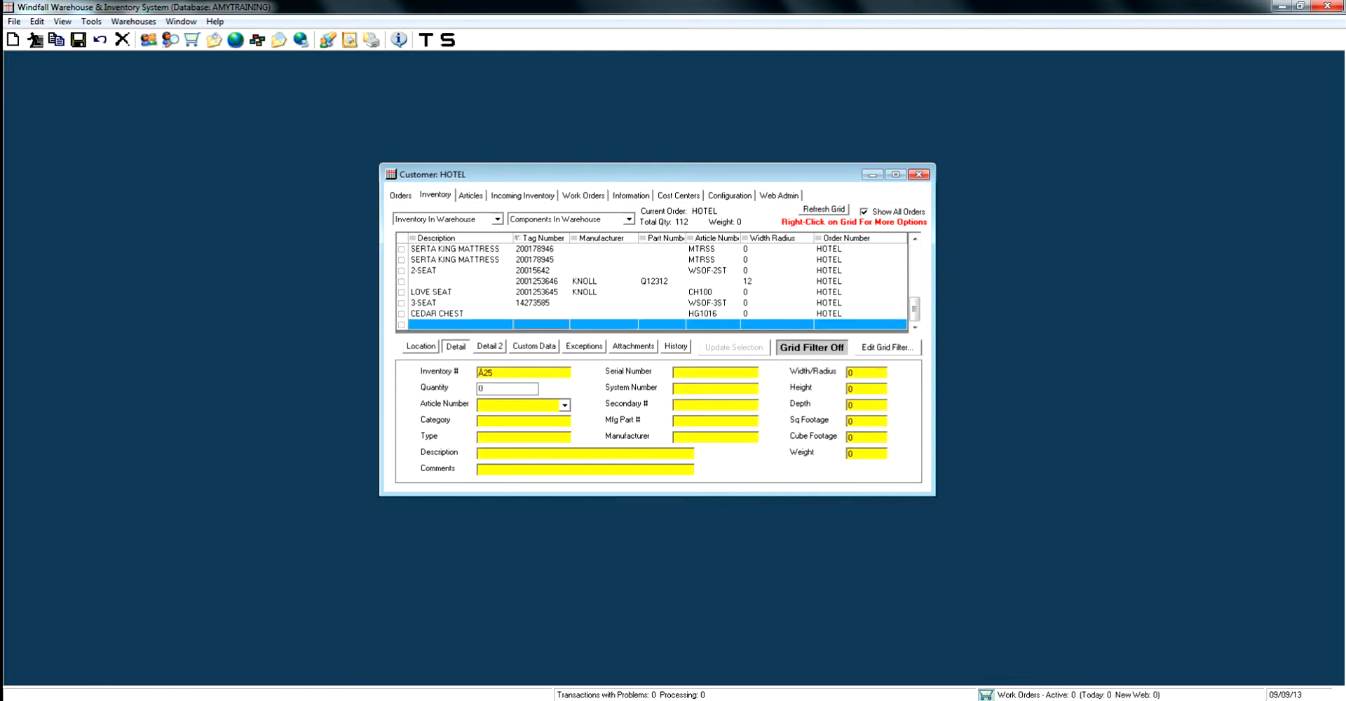
pyautogui.write('56465465456')
pyautogui.click(565, 405)
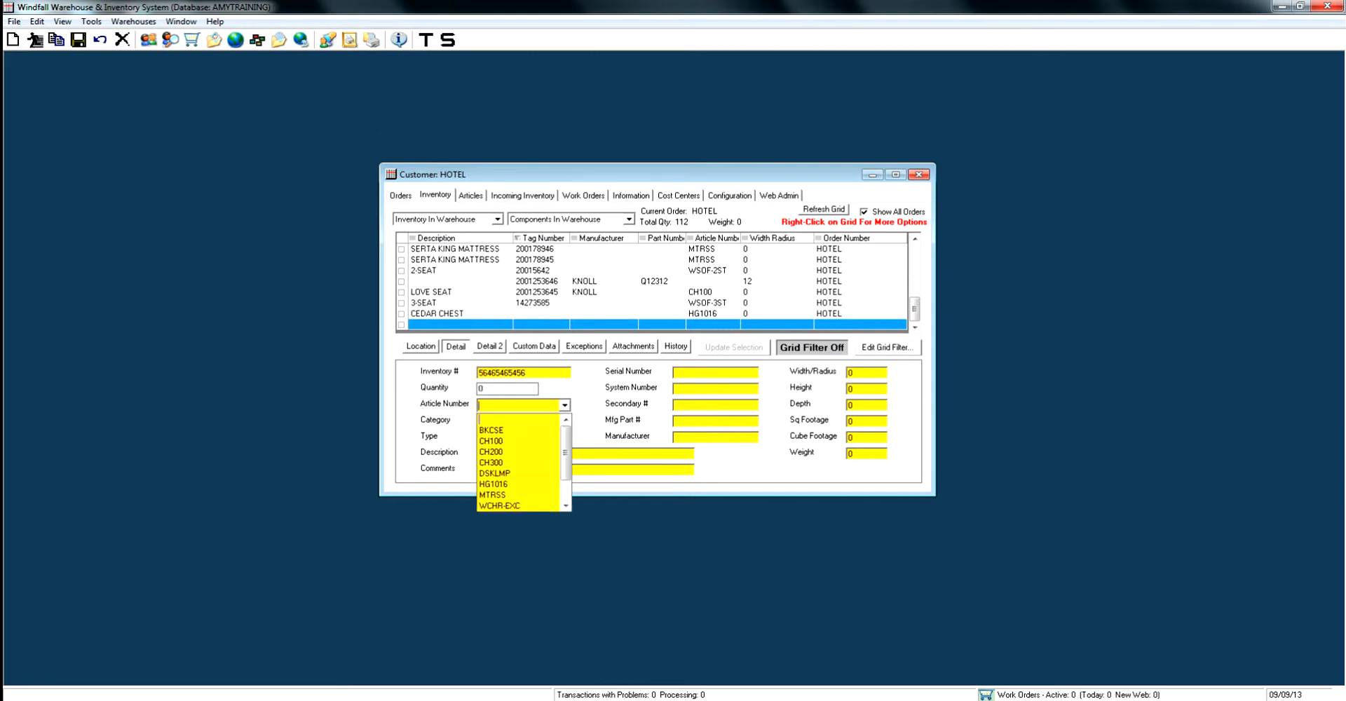
pyautogui.click(493, 429)
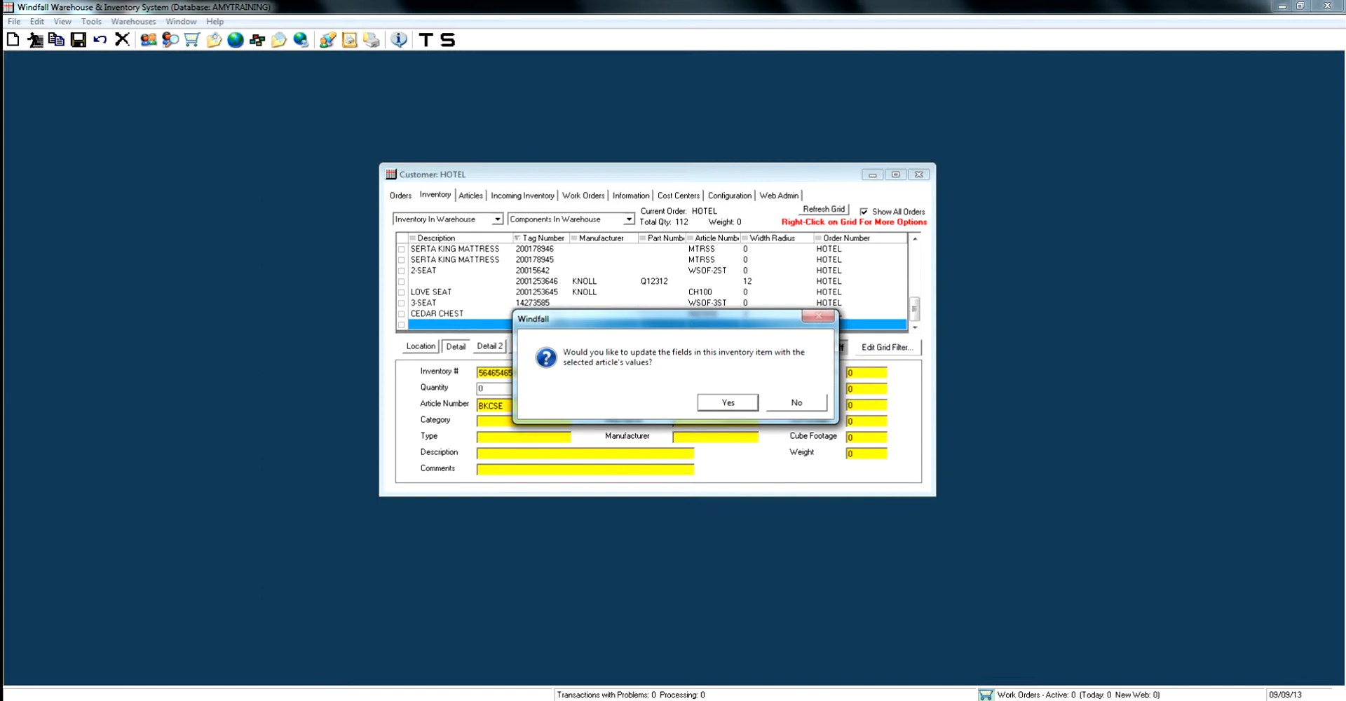
pyautogui.press('Return')
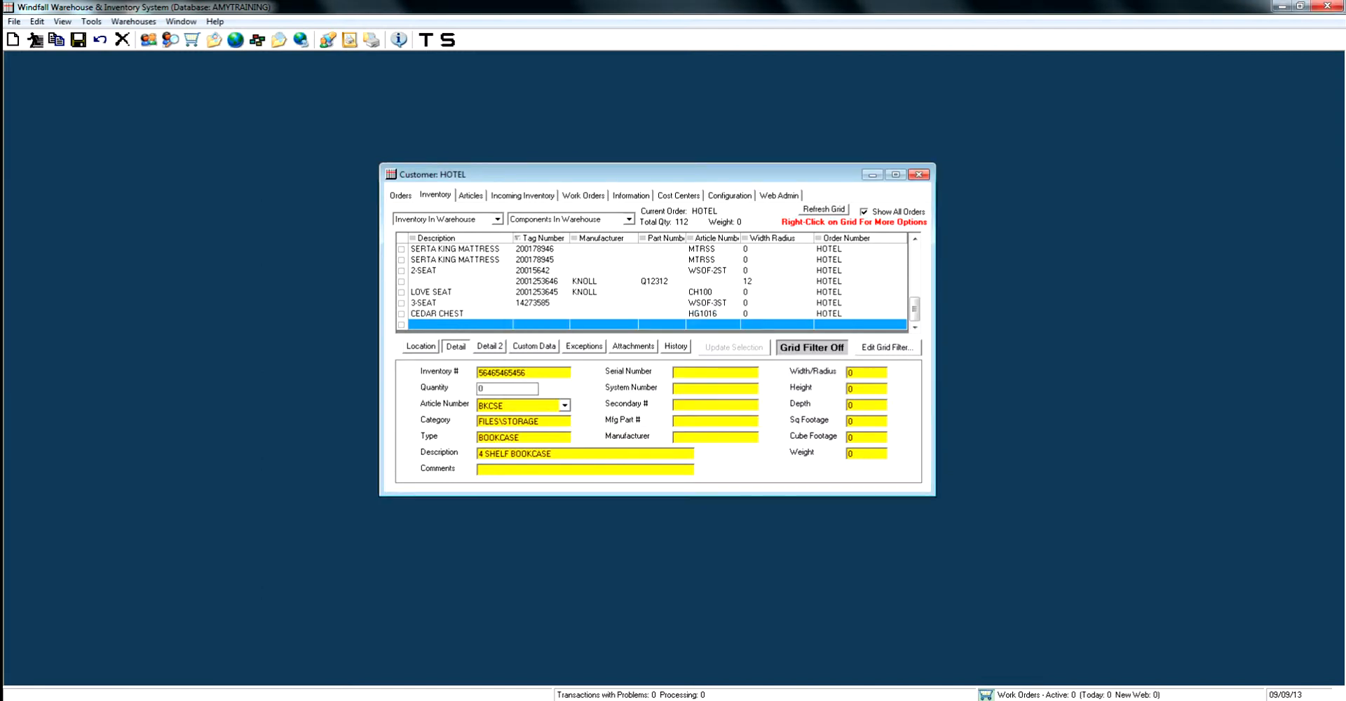
pyautogui.click(79, 40)
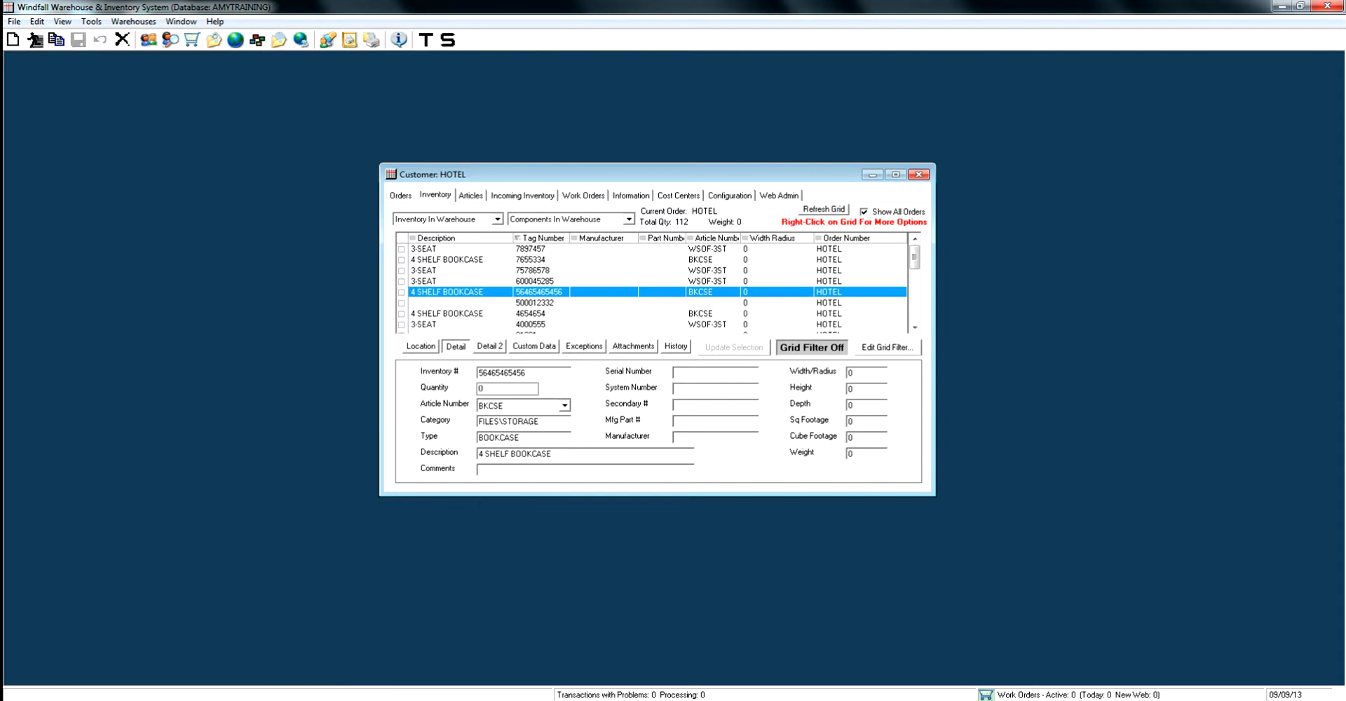
pyautogui.click(421, 347)
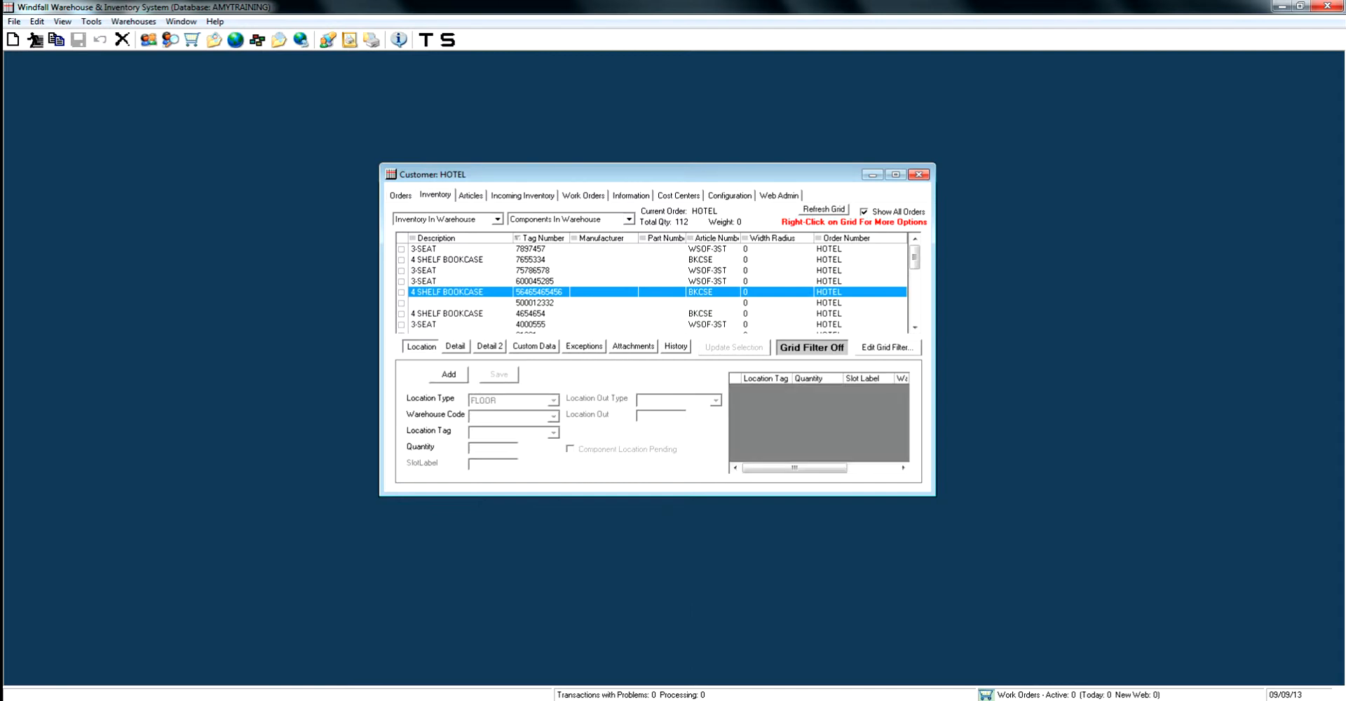
pyautogui.click(449, 373)
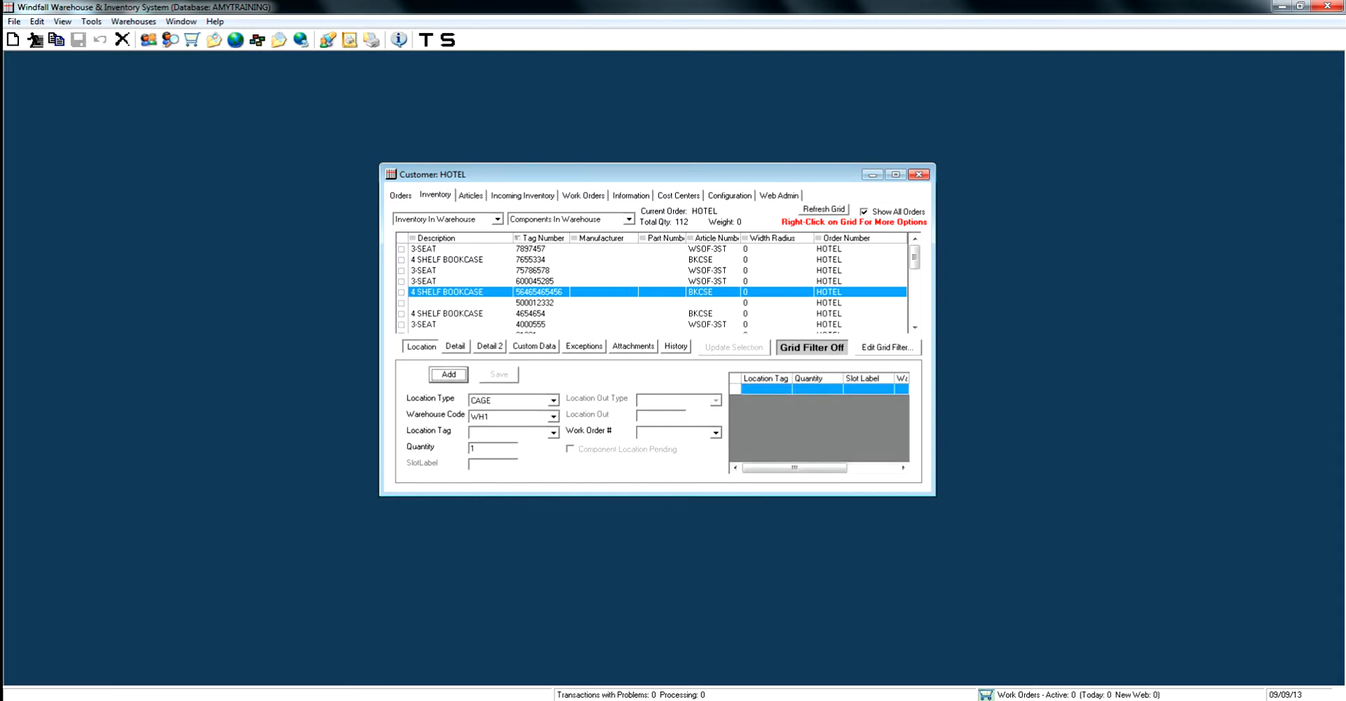
pyautogui.click(553, 400)
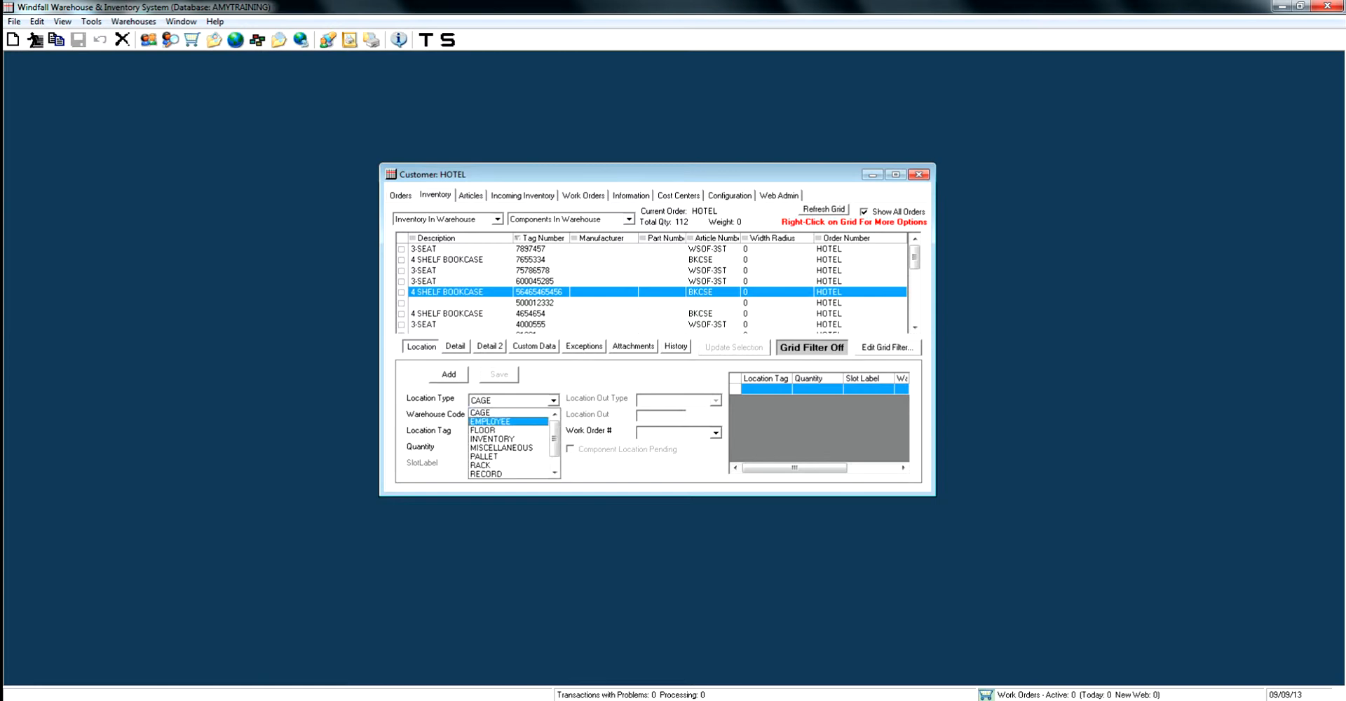
pyautogui.click(483, 431)
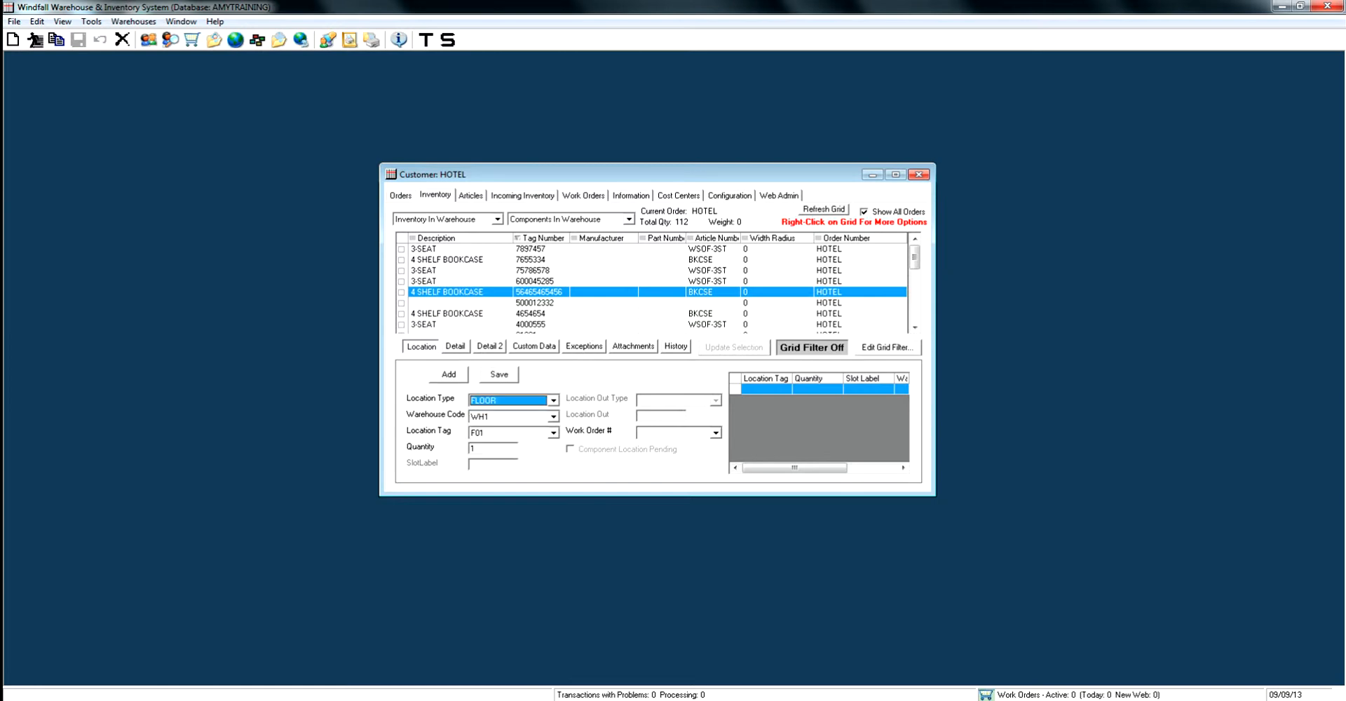
pyautogui.click(553, 433)
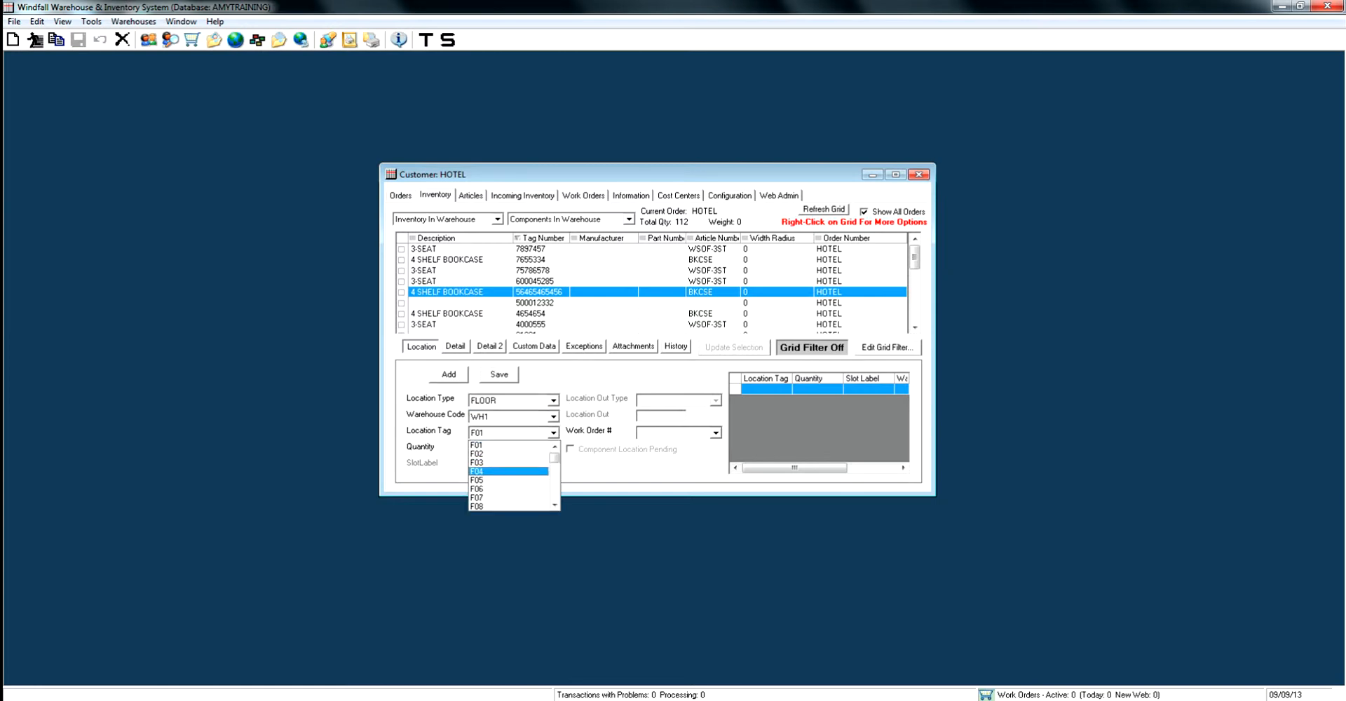
pyautogui.click(483, 470)
pyautogui.click(482, 448)
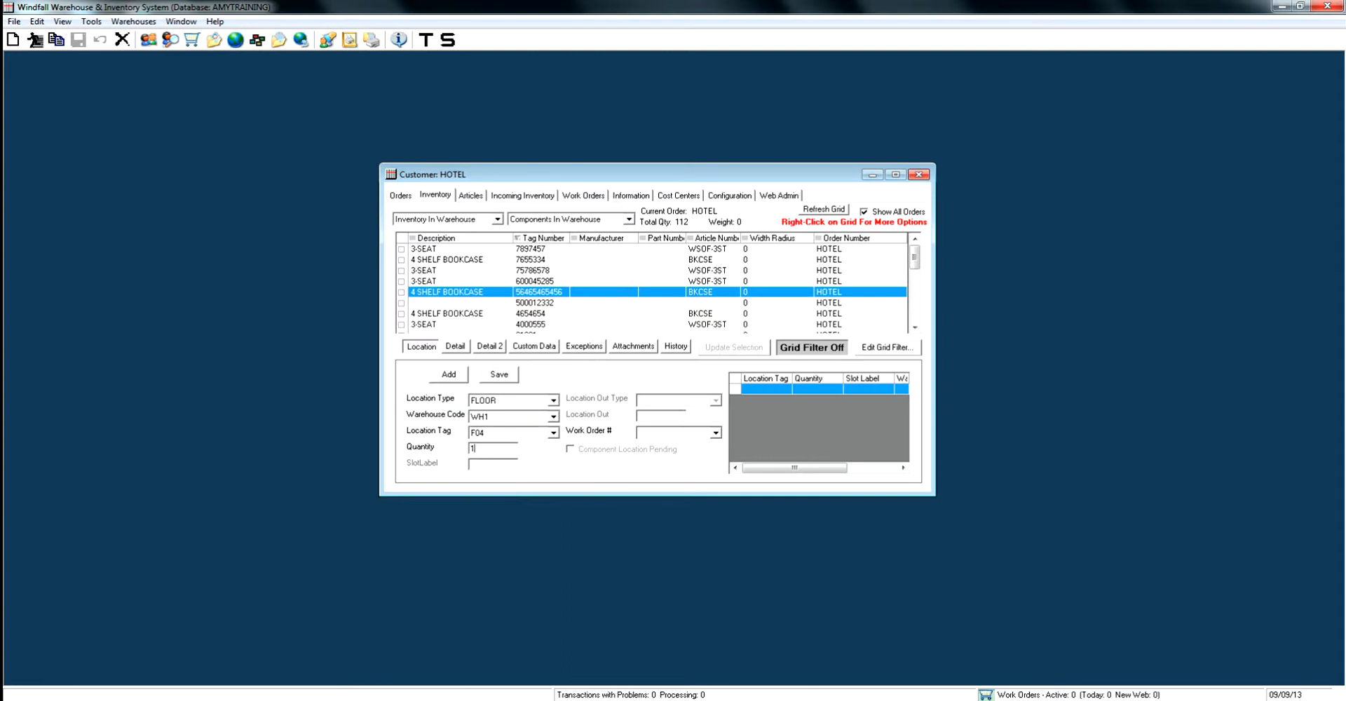
pyautogui.write('2')
pyautogui.click(499, 375)
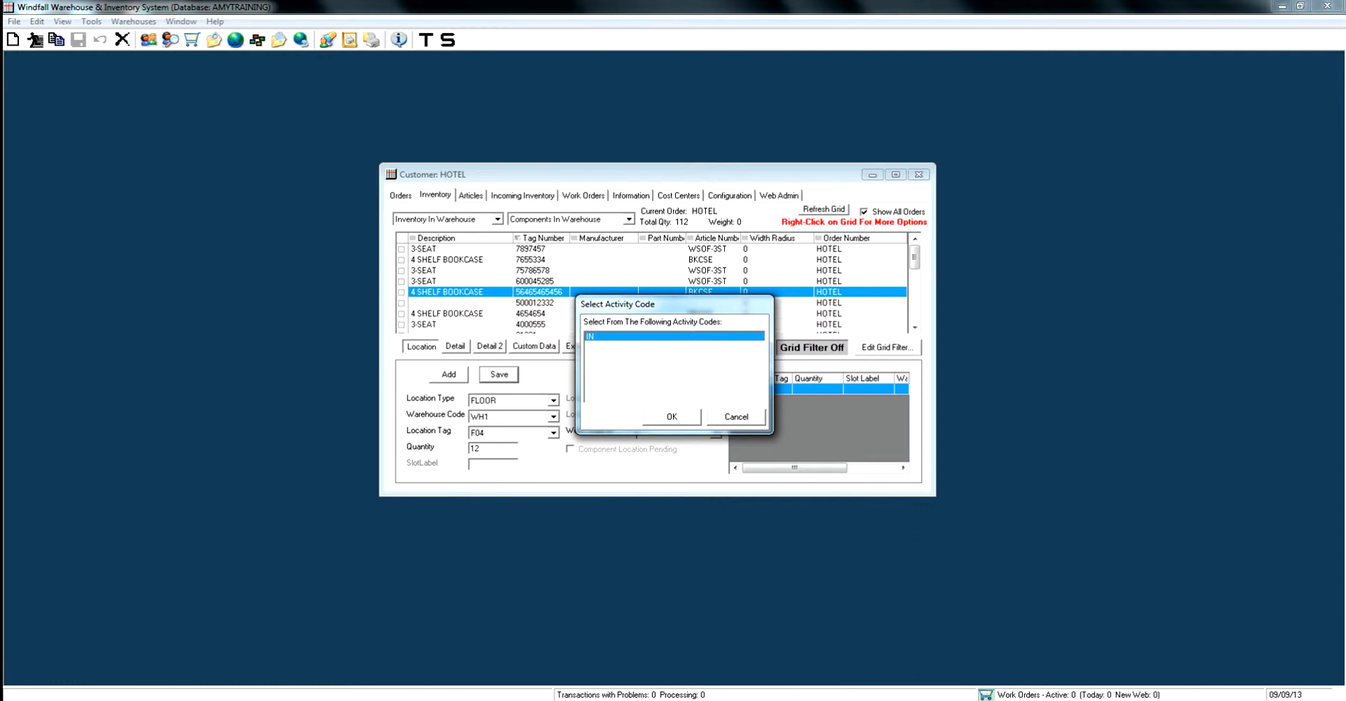
pyautogui.press('Return')
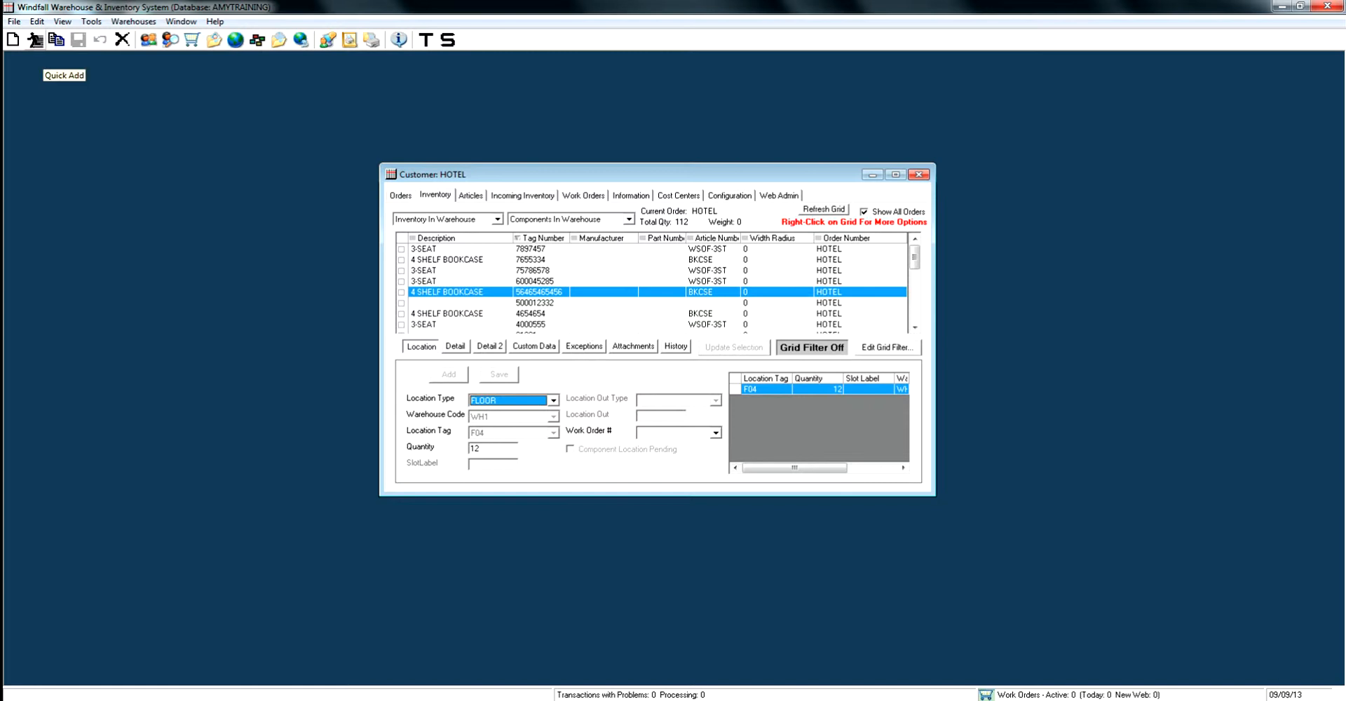
# Start a quick inventory addition for order HOTEL with tag number 12321654 and article number DSKLMP
pyautogui.click(35, 41)
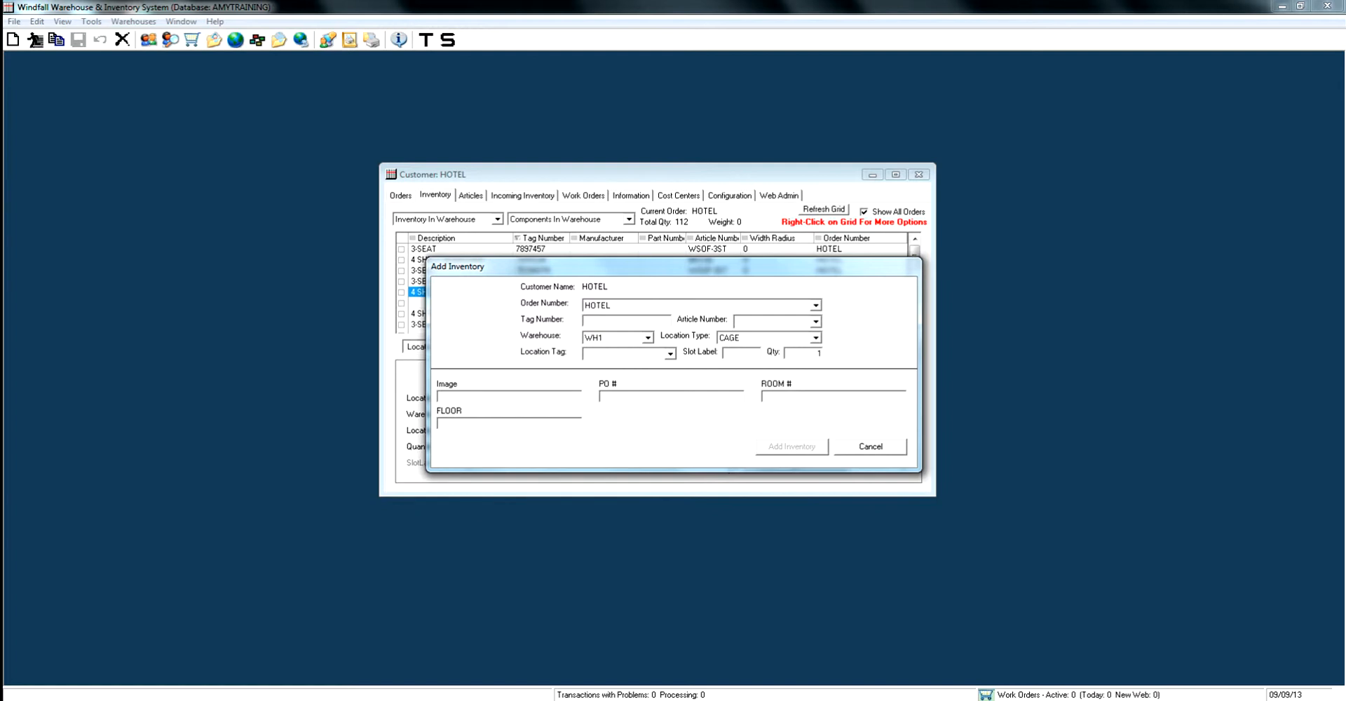
pyautogui.click(816, 306)
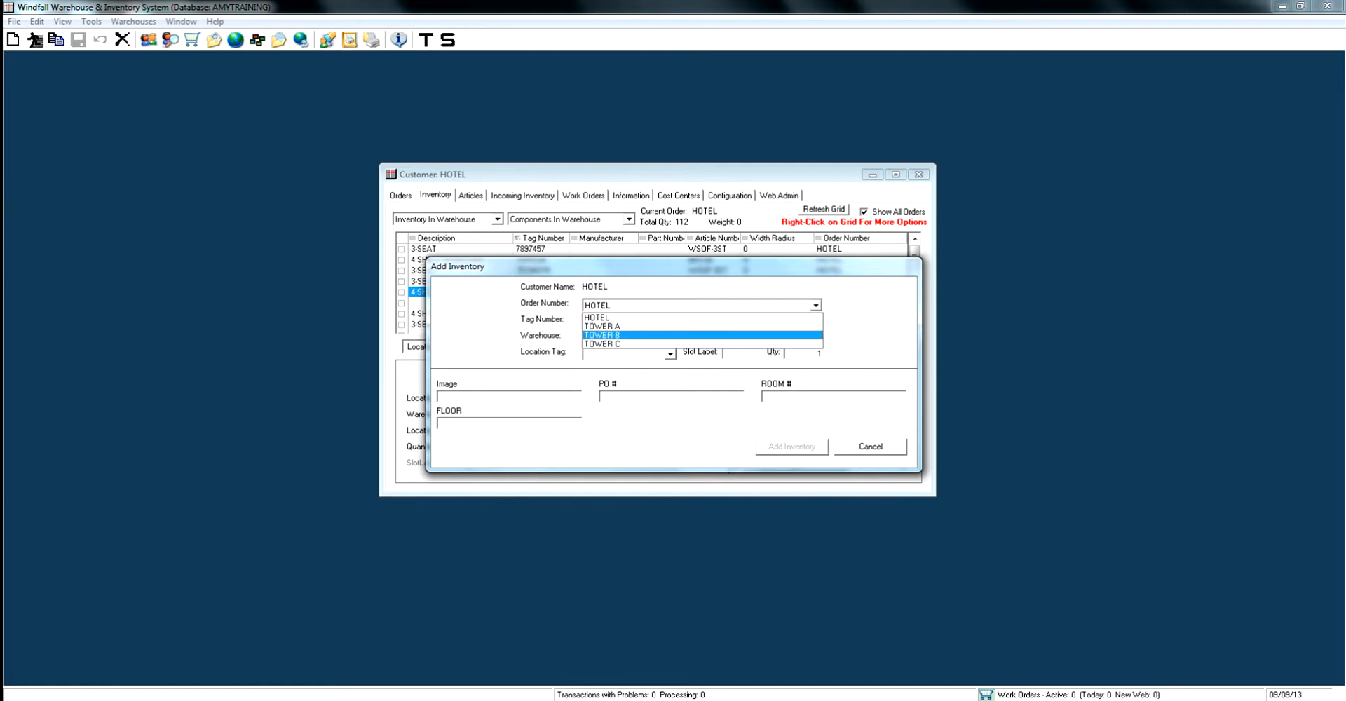
pyautogui.click(597, 318)
pyautogui.click(624, 321)
pyautogui.write('12321654')
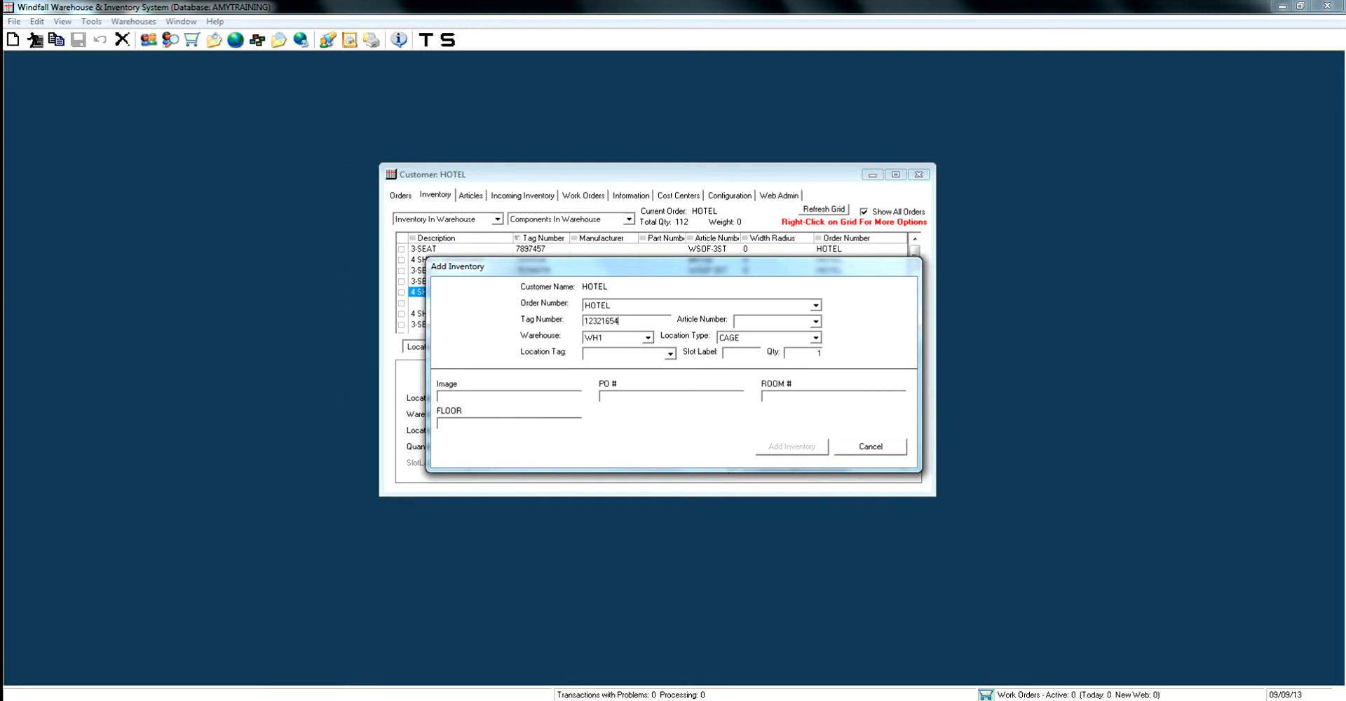
pyautogui.click(816, 322)
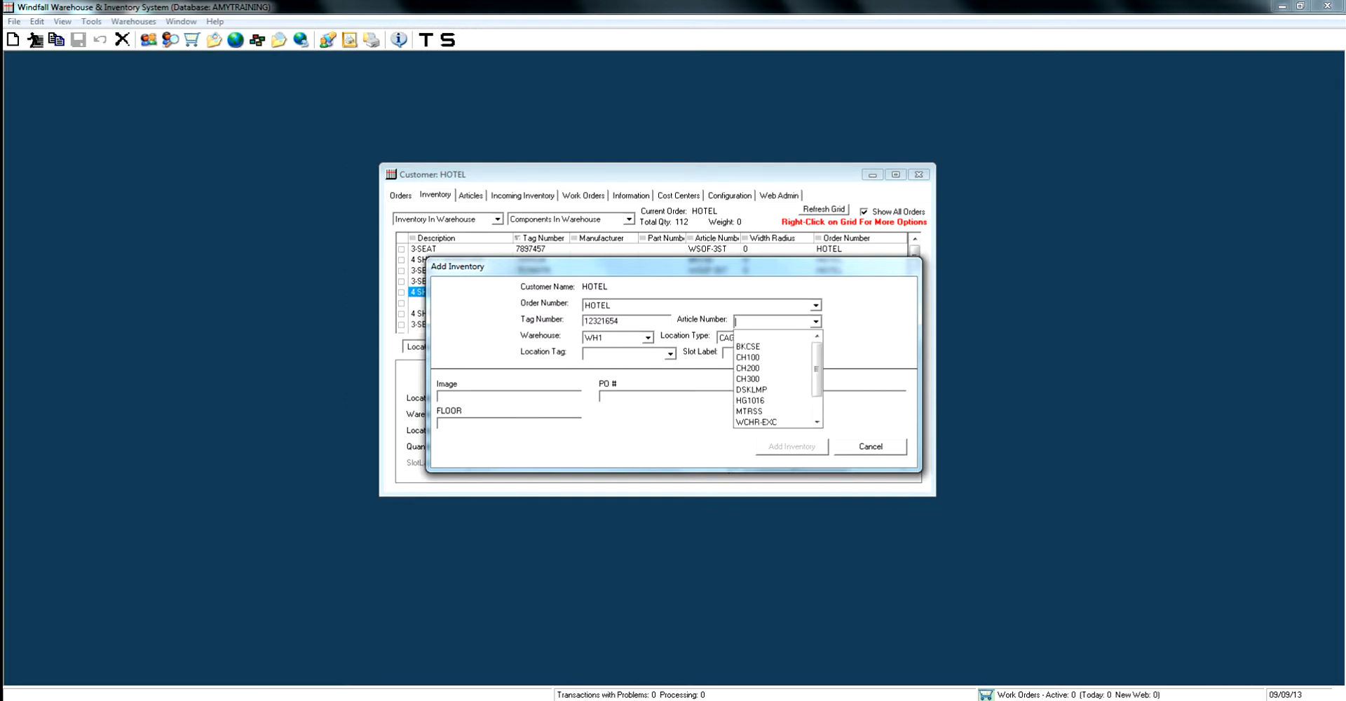
pyautogui.click(754, 388)
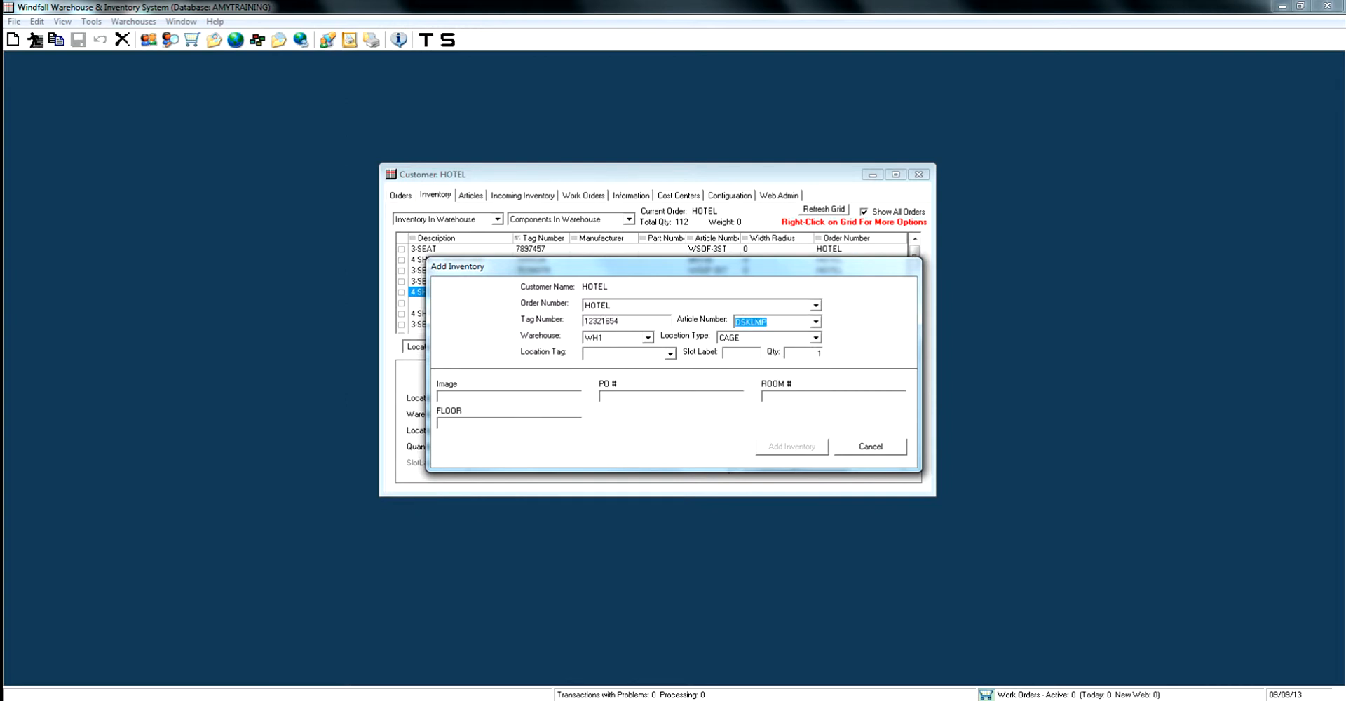
# Set the quick-add item's location type to FLOOR, its location tag to F02 and its quantity to 11
pyautogui.click(816, 338)
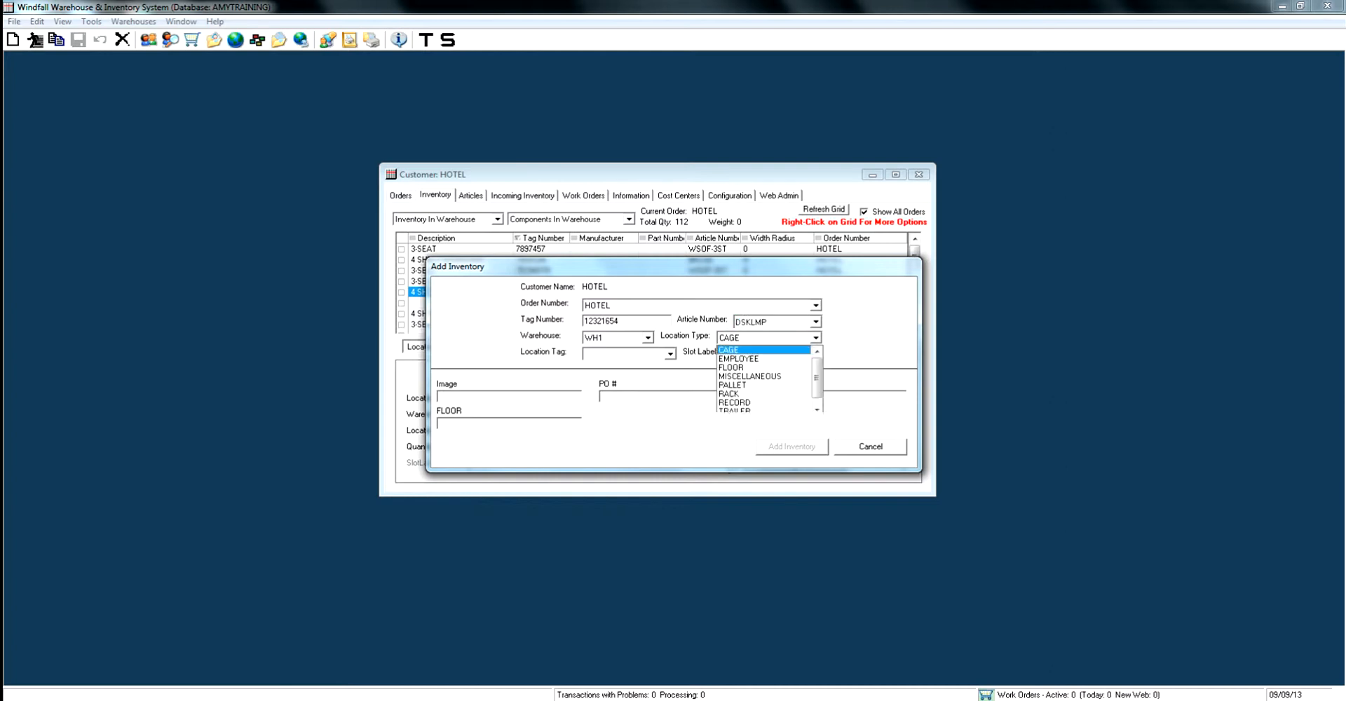
pyautogui.click(753, 367)
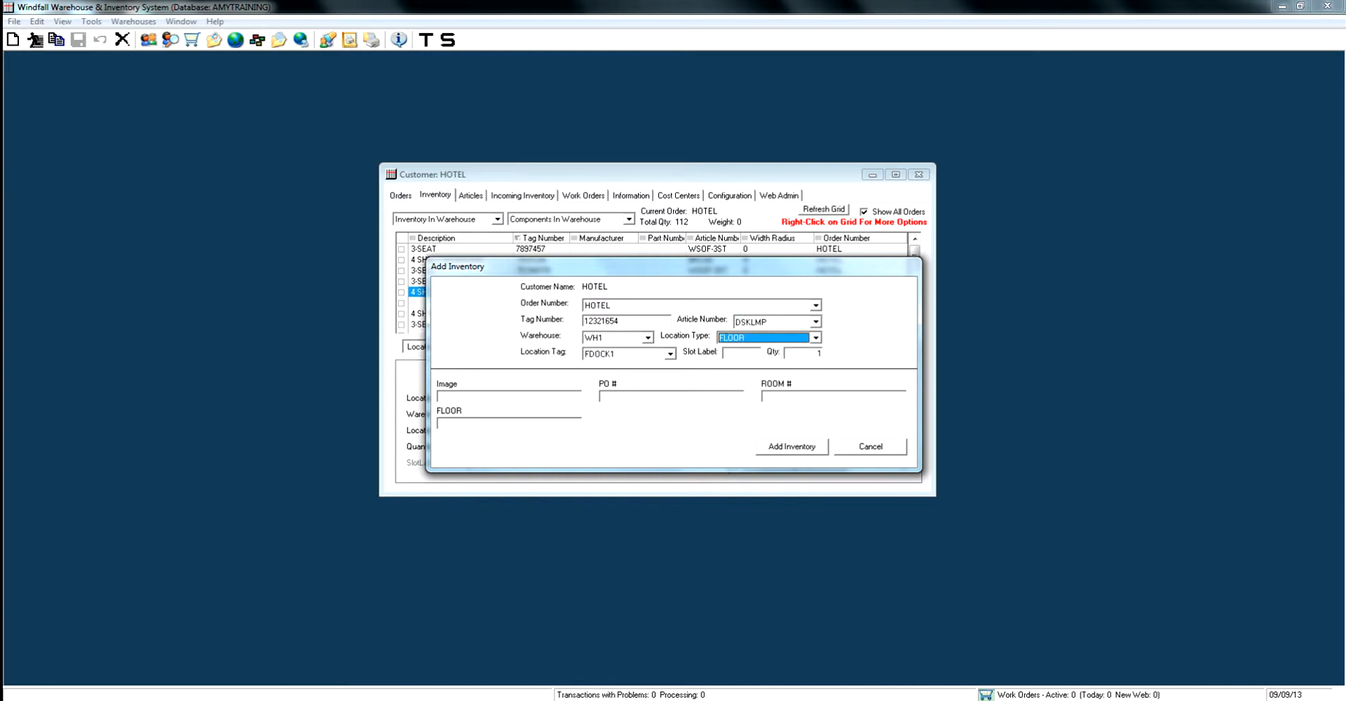
pyautogui.click(671, 354)
pyautogui.click(623, 383)
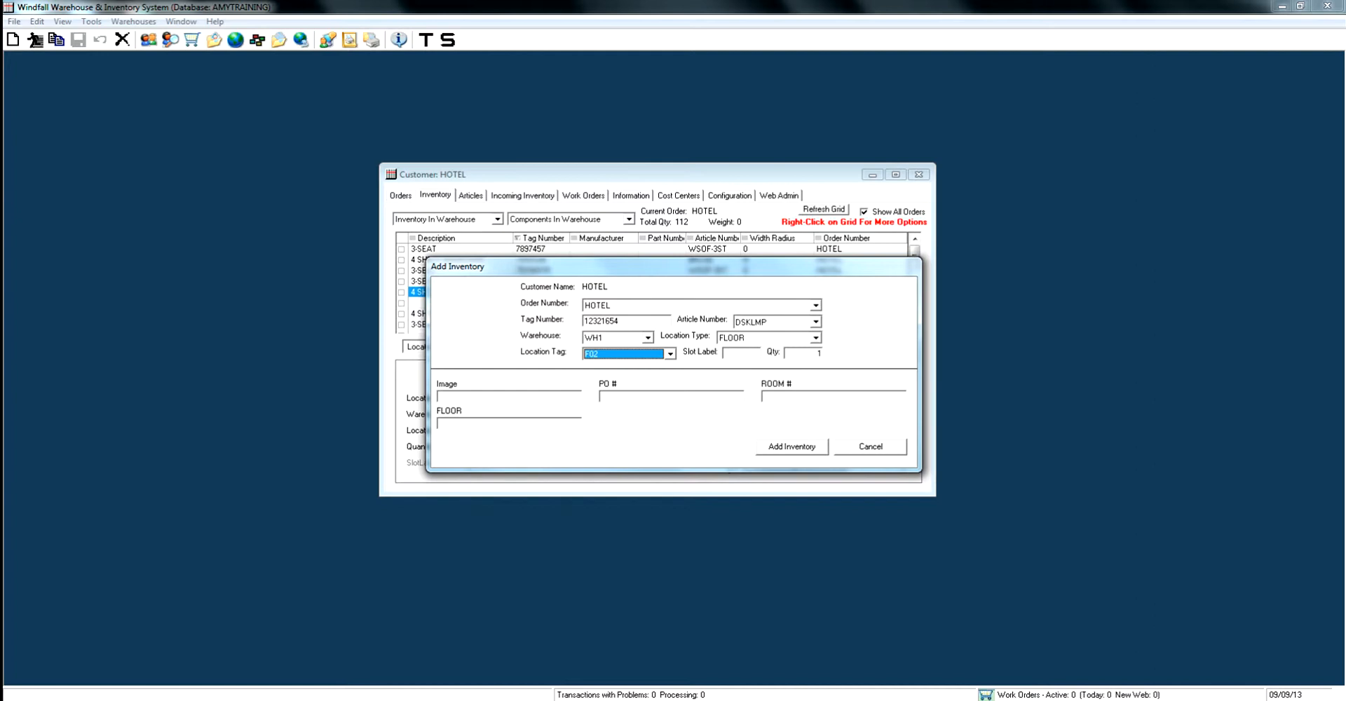
pyautogui.click(817, 352)
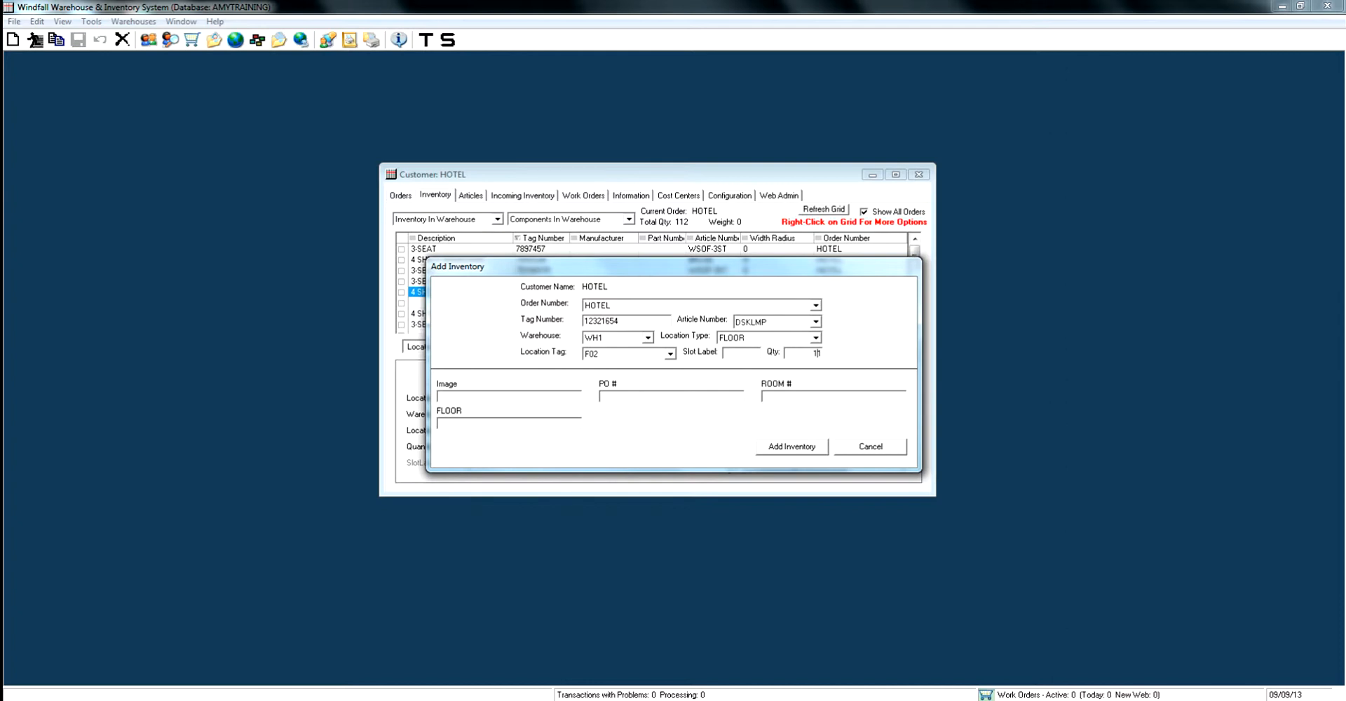
# Fill in the PO number, room number 200 and floor 5, and add the desk lamp to the inventory
pyautogui.write('5654654')
pyautogui.write('200')
pyautogui.write('5')
pyautogui.press('Return')
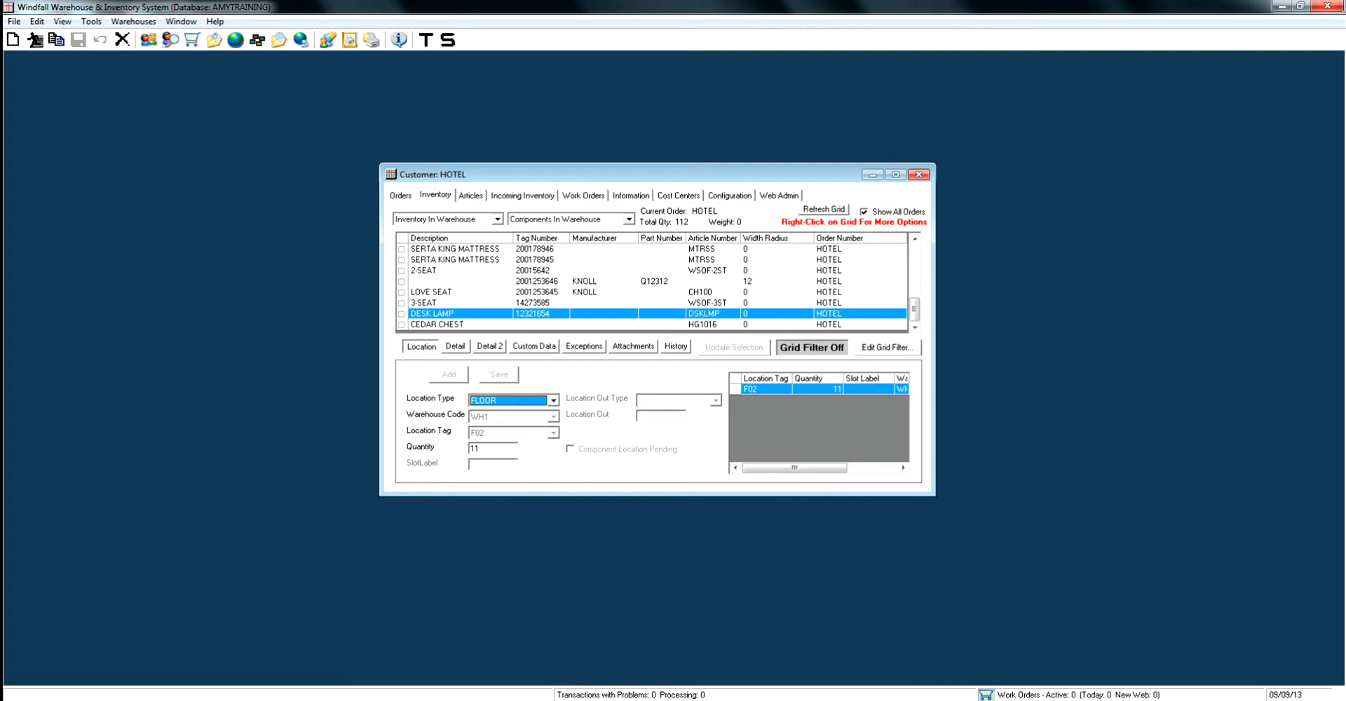
# Copy 3-SEAT item 14273585 as a new item with article number CH300, its article values and inventory number 5646546, and save it
pyautogui.click(533, 302)
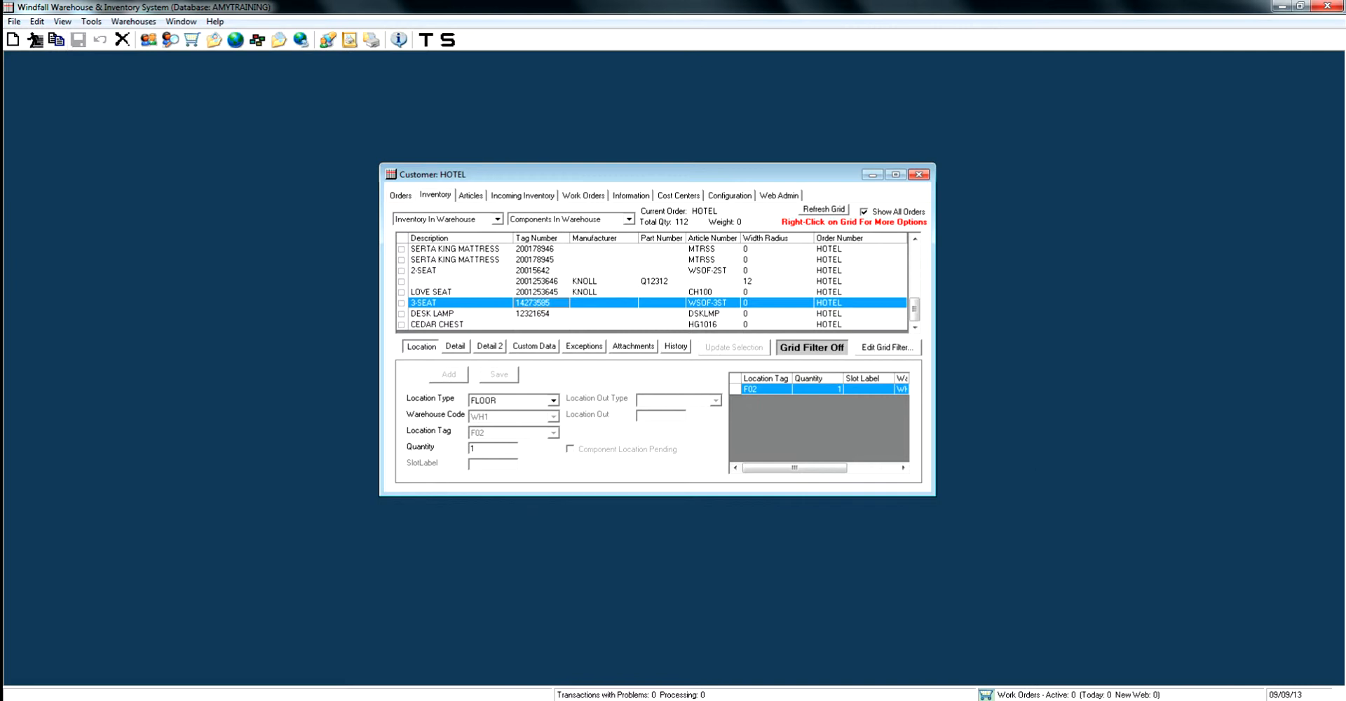
pyautogui.click(57, 40)
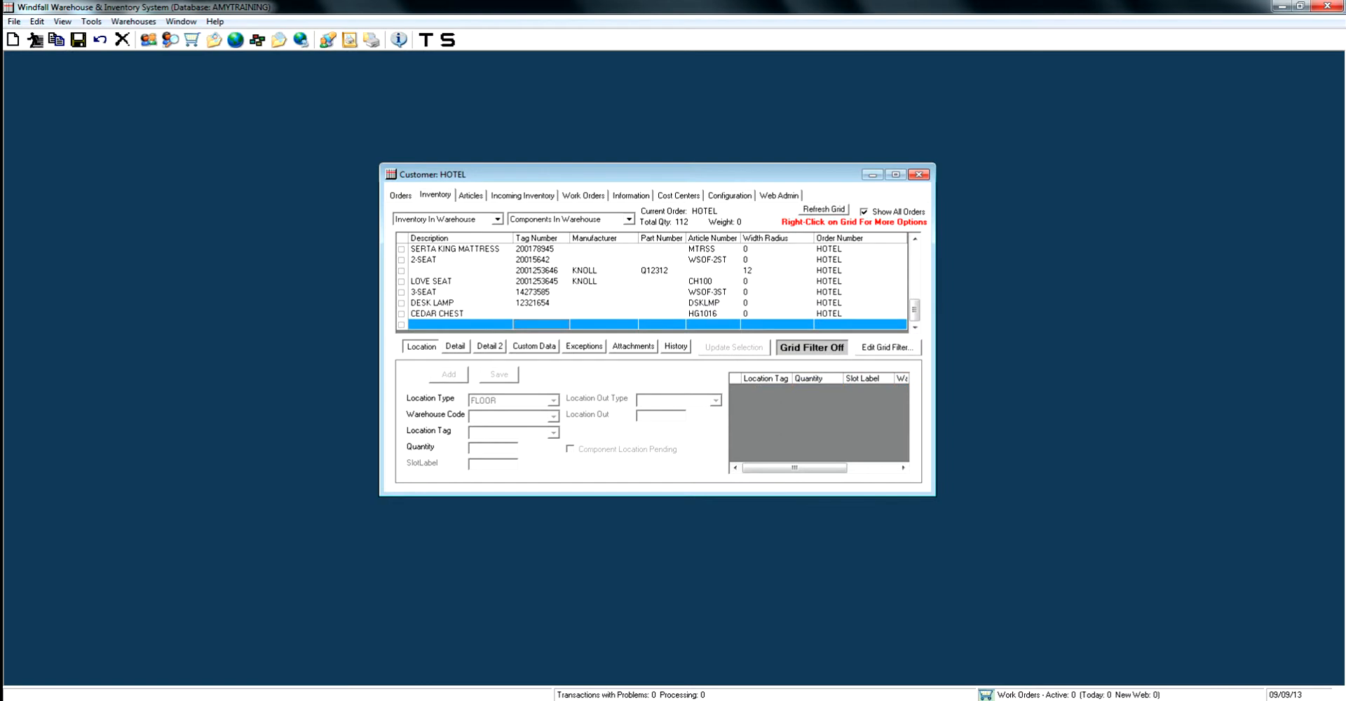
pyautogui.click(454, 346)
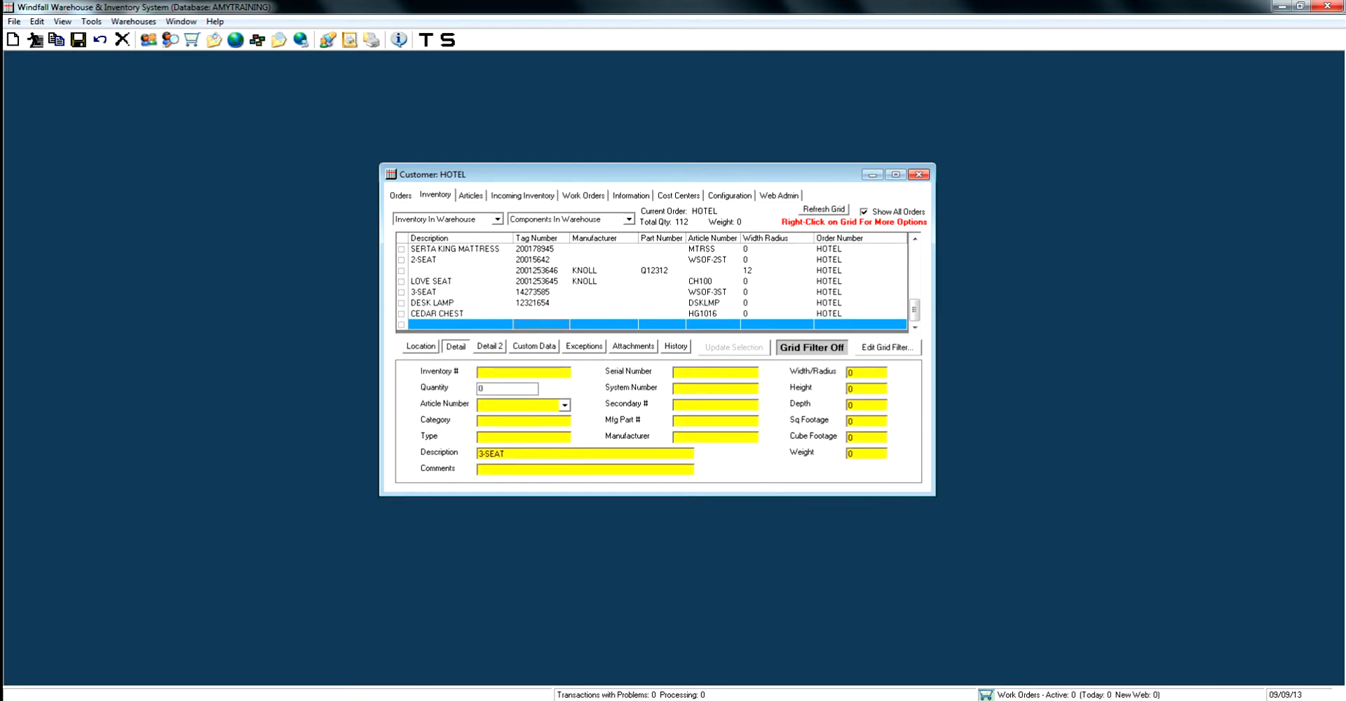
pyautogui.click(565, 405)
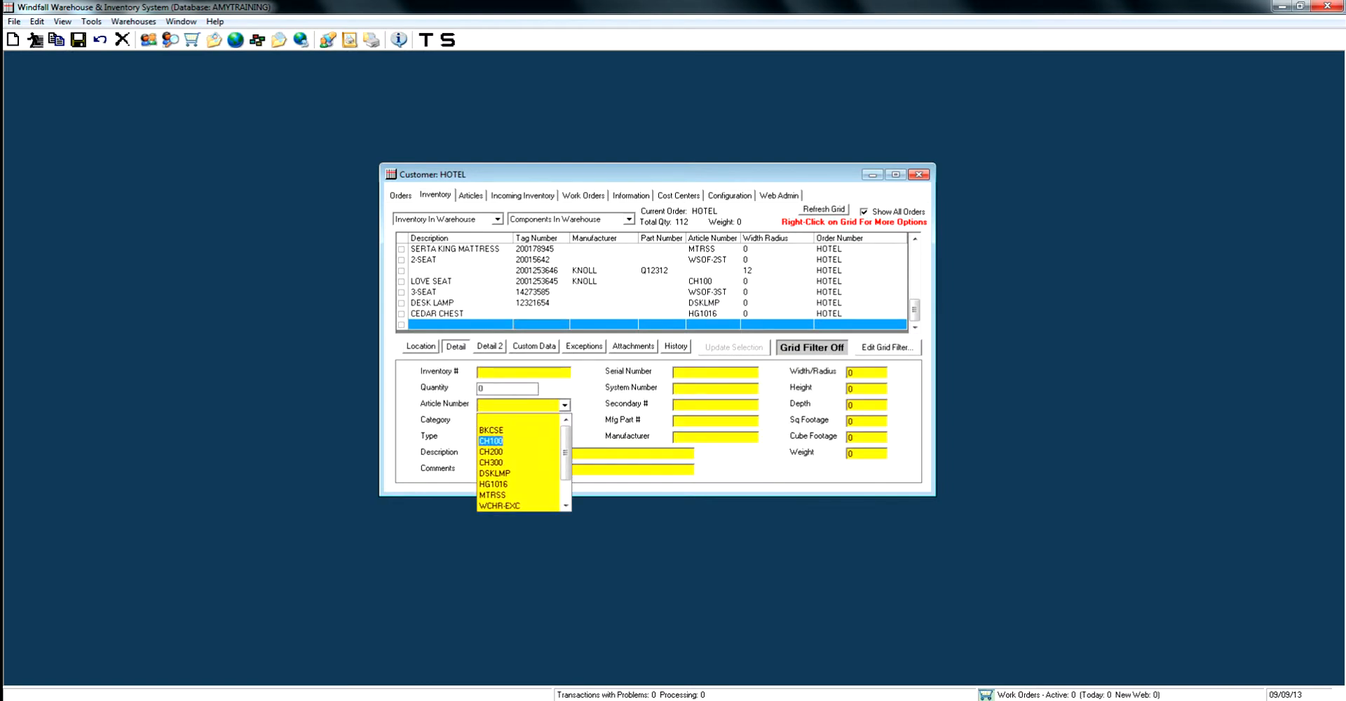
pyautogui.click(491, 462)
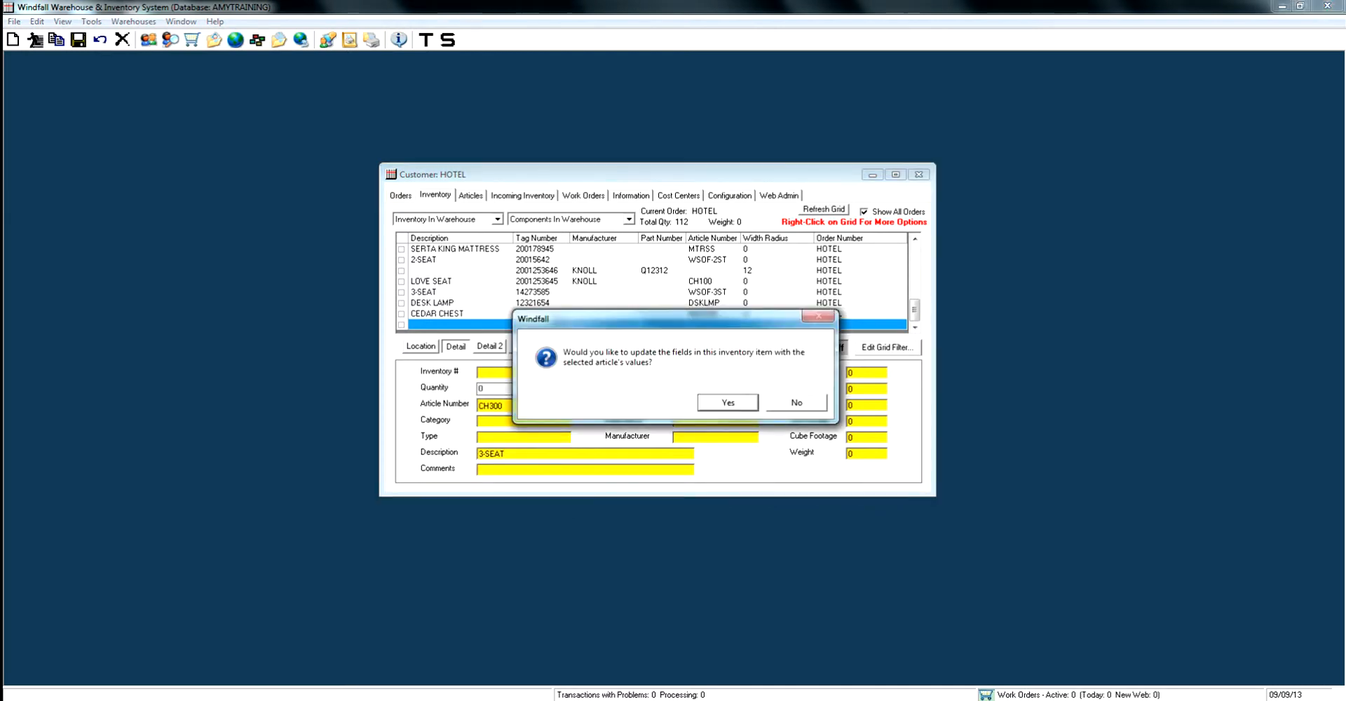
pyautogui.press('Return')
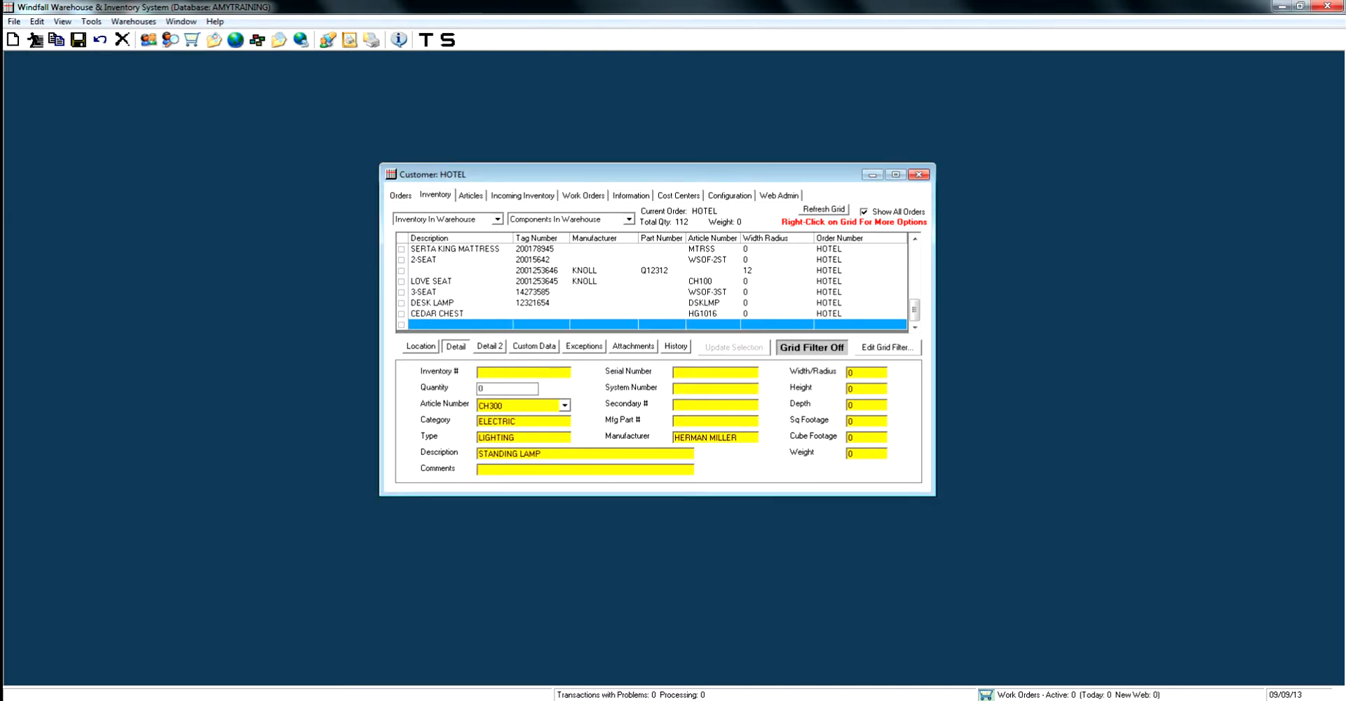
pyautogui.write('5646546')
pyautogui.hotkey('ctrl', 's')
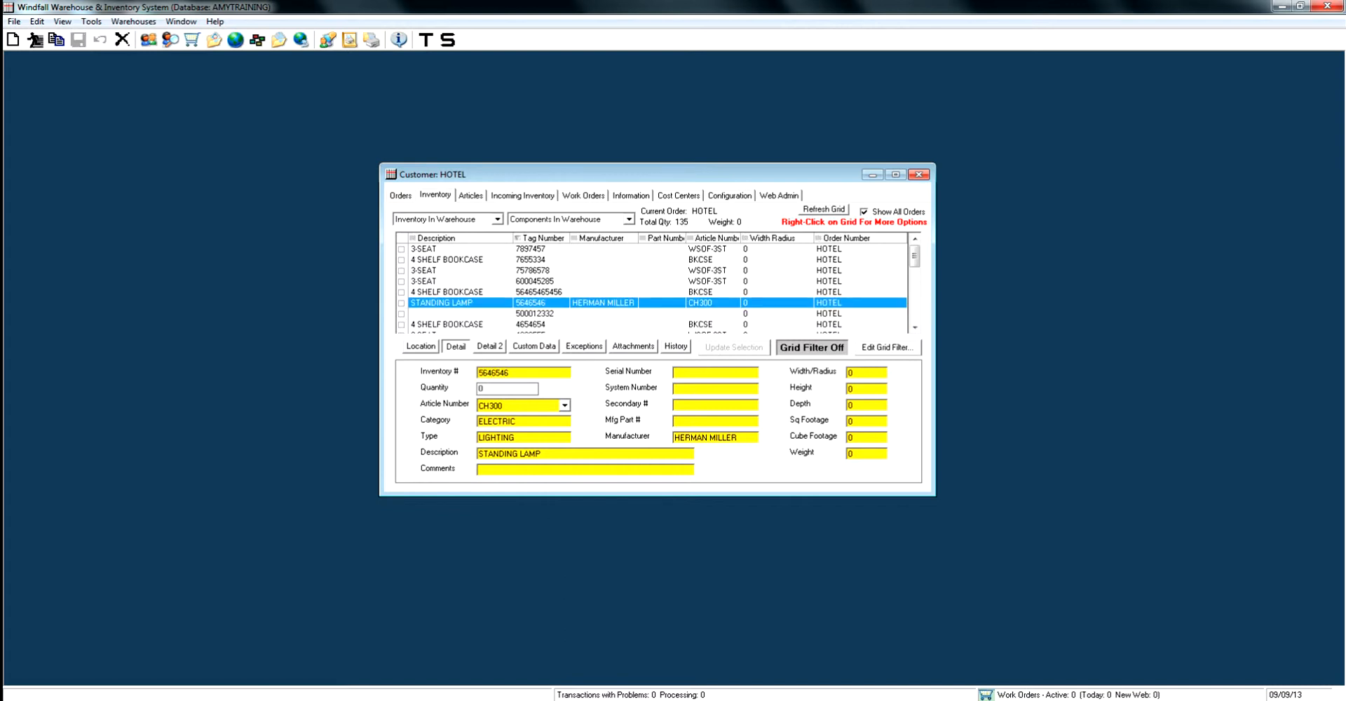
# Add a FLOOR location with location tag F04 for the standing lamp 5646546 and save it
pyautogui.click(421, 347)
pyautogui.click(449, 374)
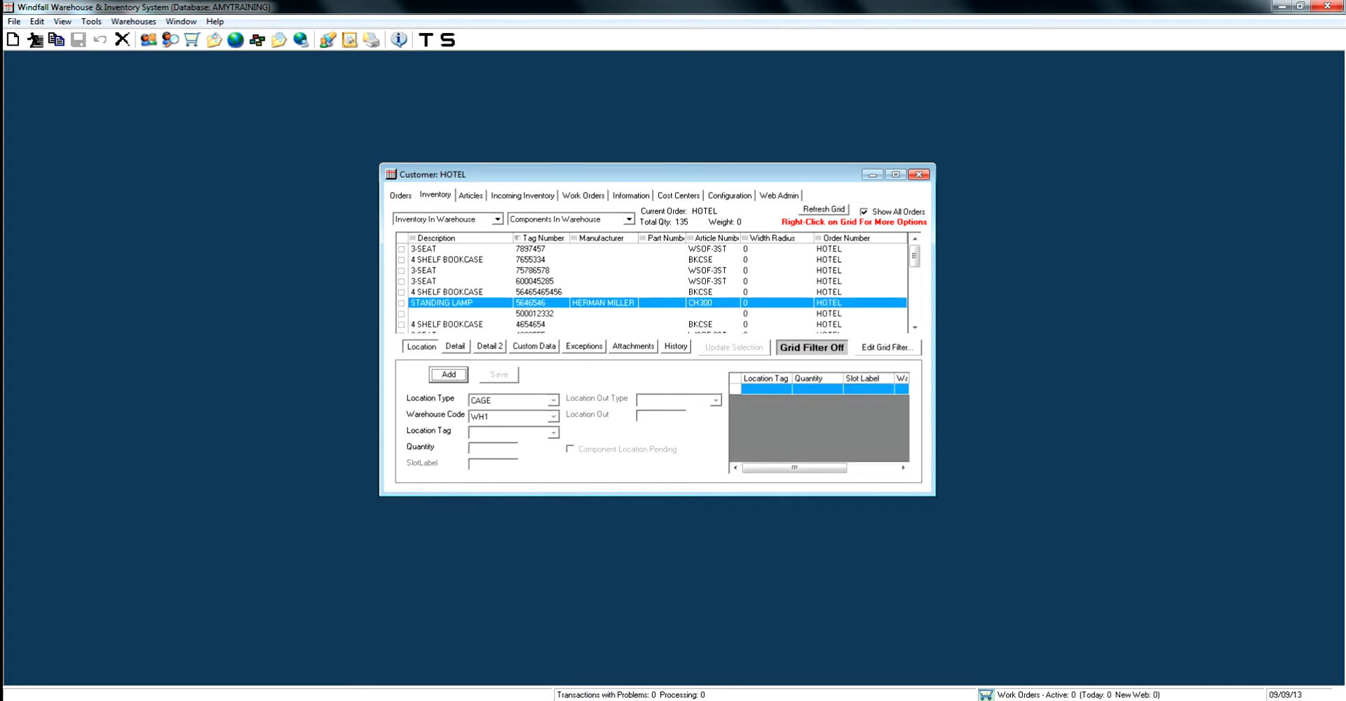
pyautogui.click(554, 400)
pyautogui.click(499, 429)
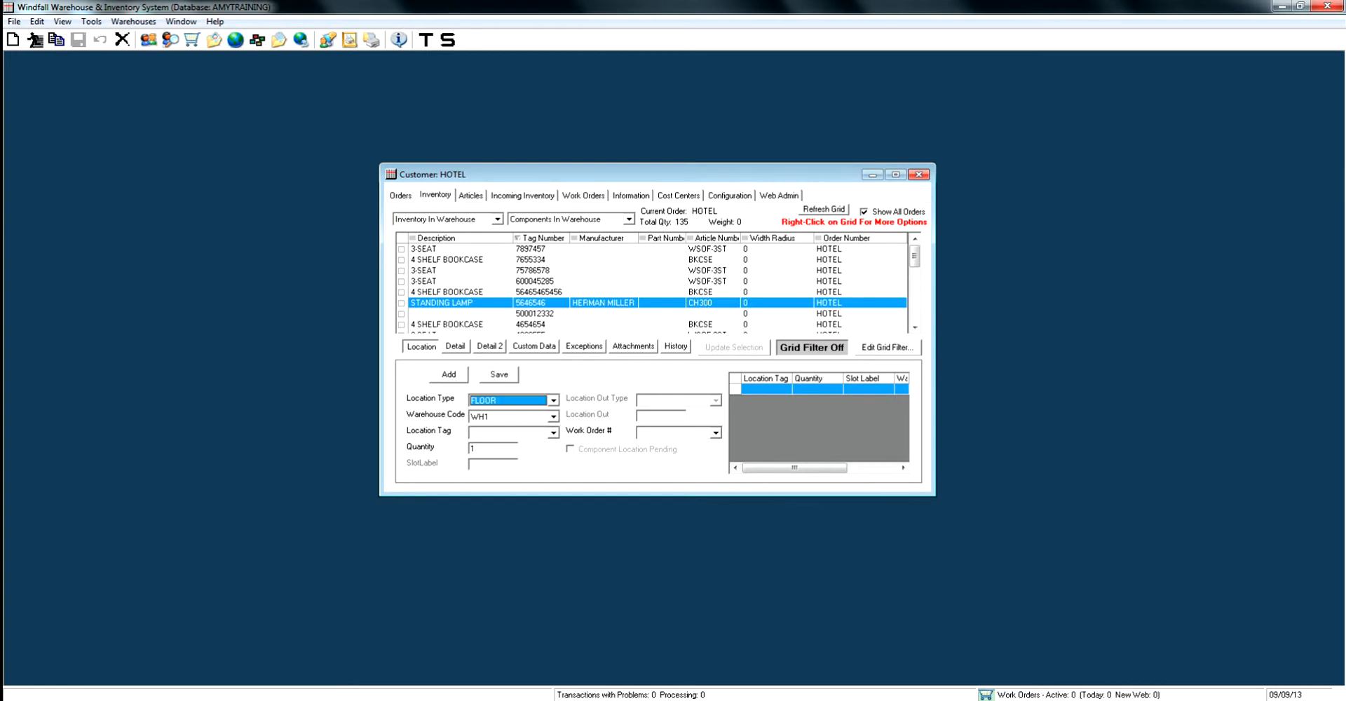
pyautogui.click(554, 433)
pyautogui.click(499, 471)
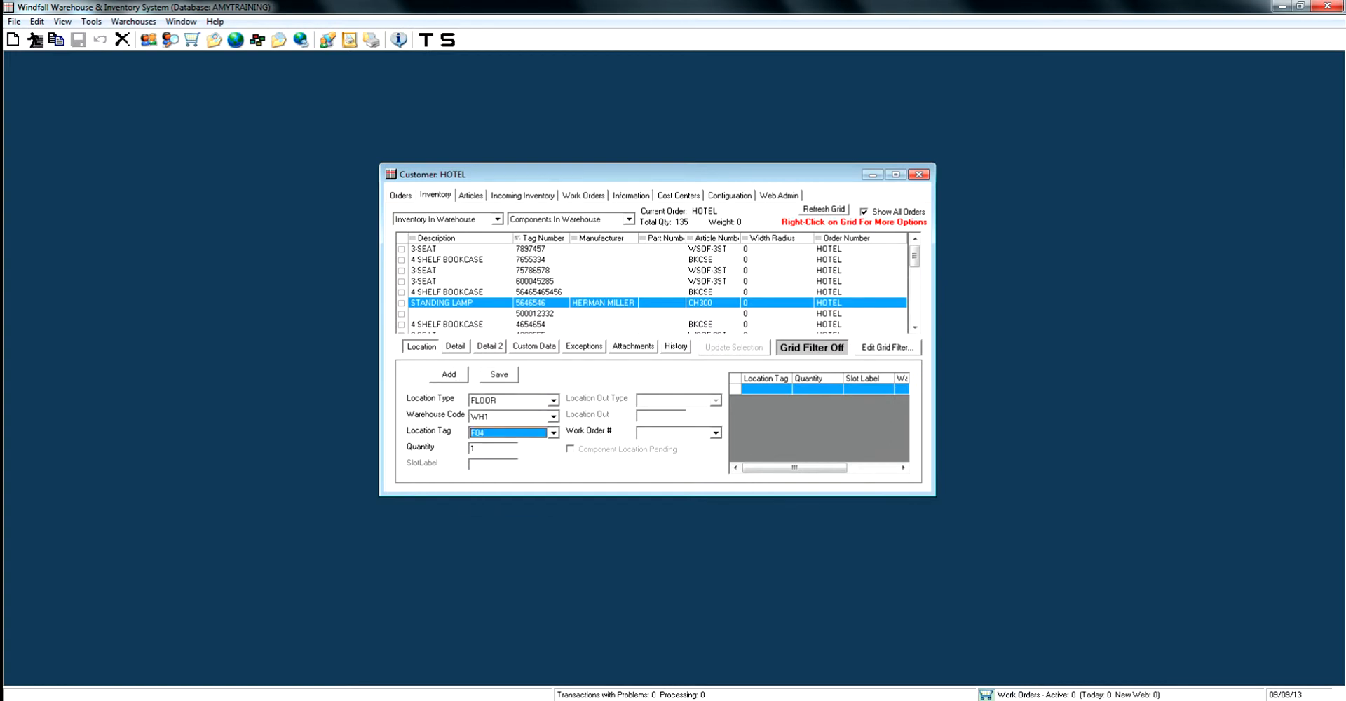
pyautogui.click(498, 374)
pyautogui.press('Return')
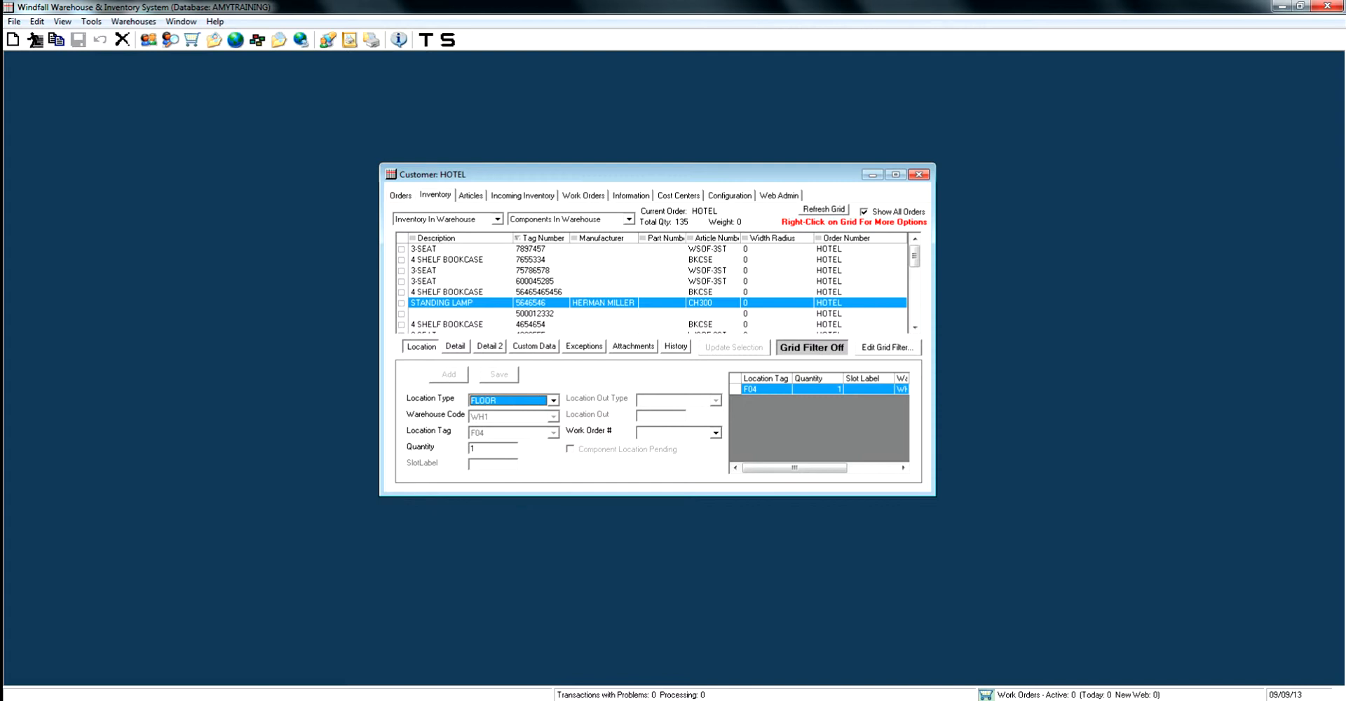
# Move 3-SEAT item 600045285 to the order TOWER C of the same customer
pyautogui.click(540, 281)
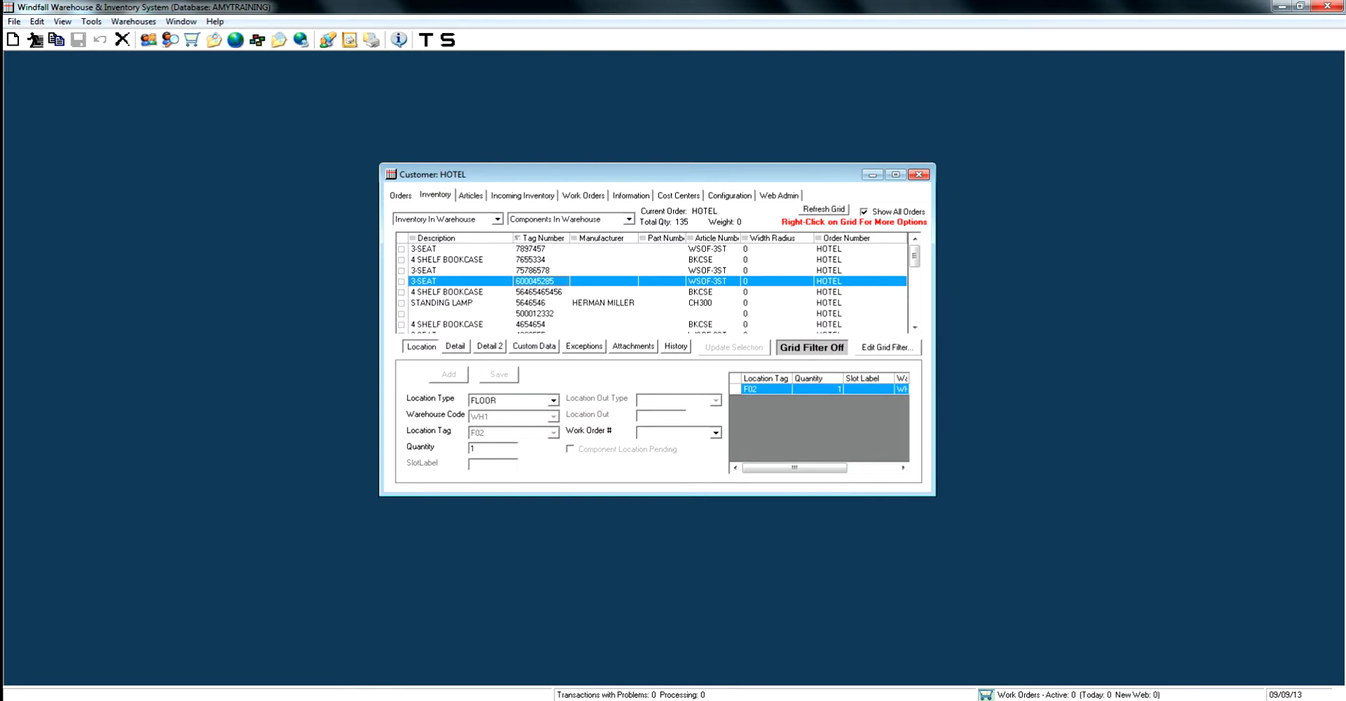
pyautogui.rightClick(546, 280)
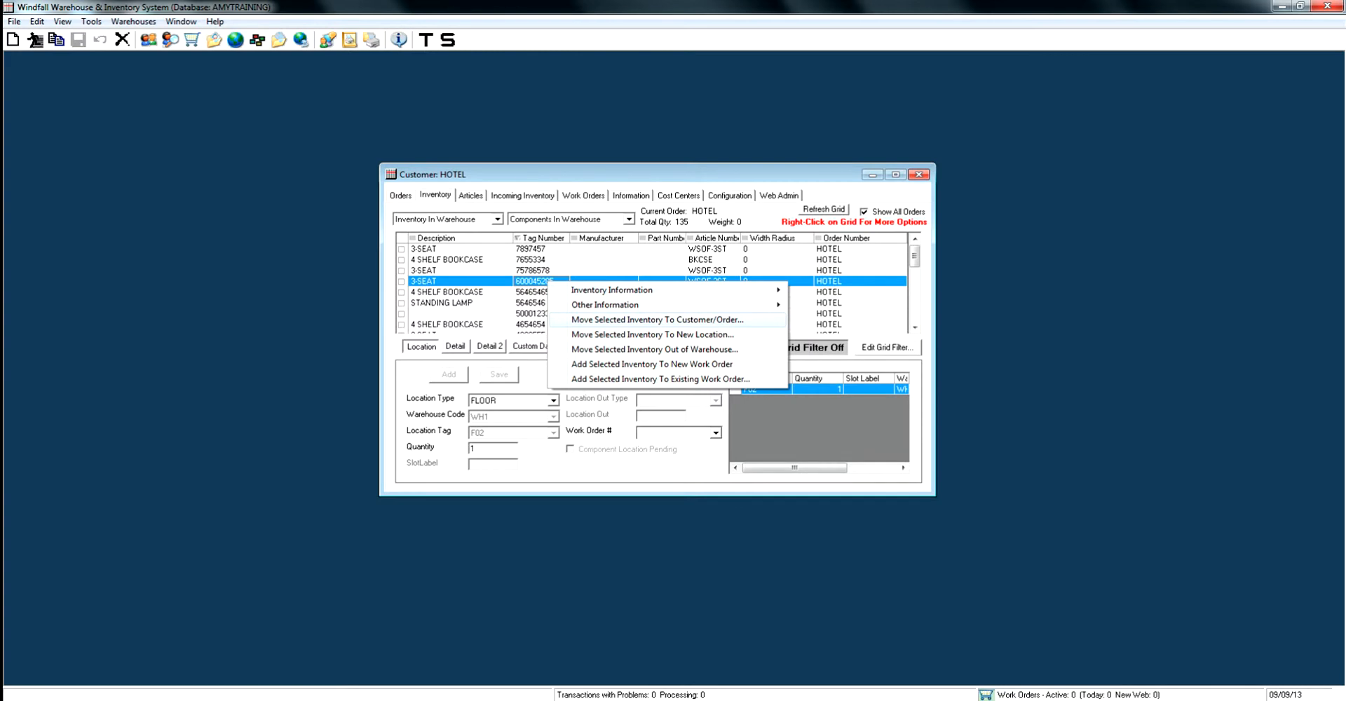
pyautogui.click(657, 320)
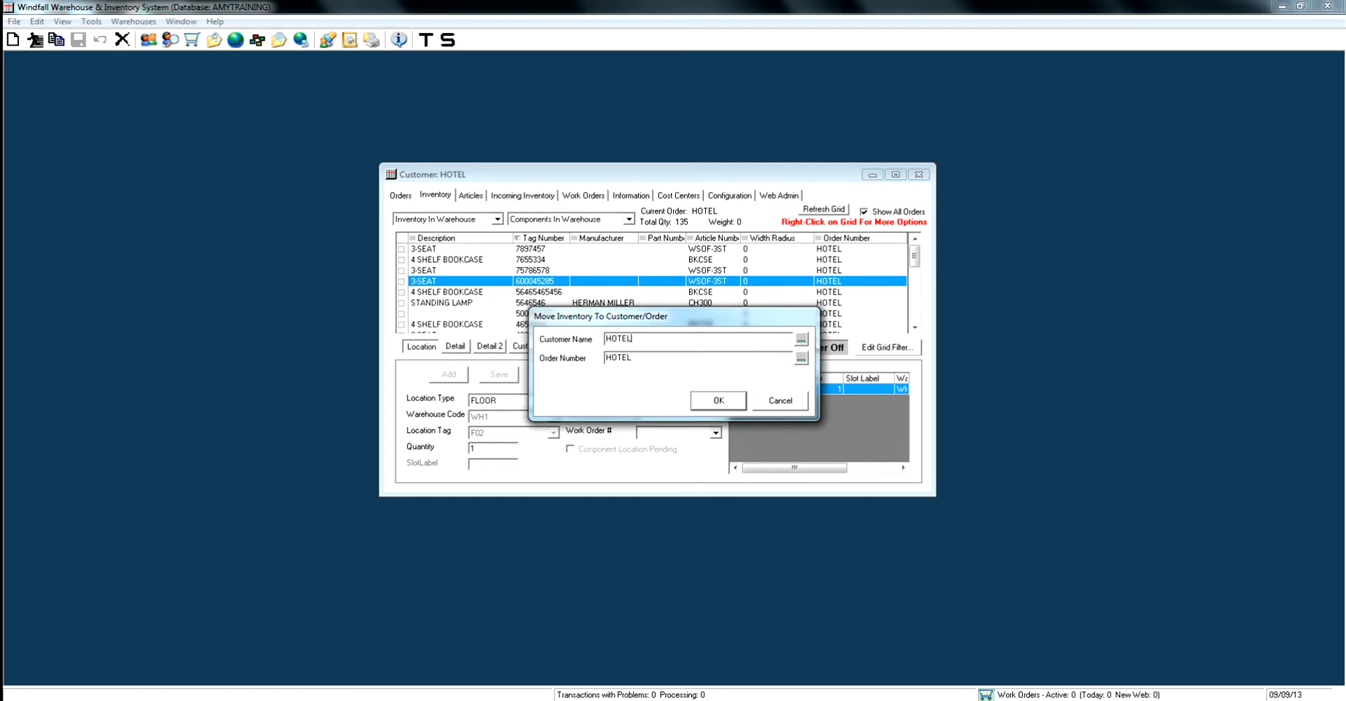
pyautogui.click(801, 358)
pyautogui.click(568, 363)
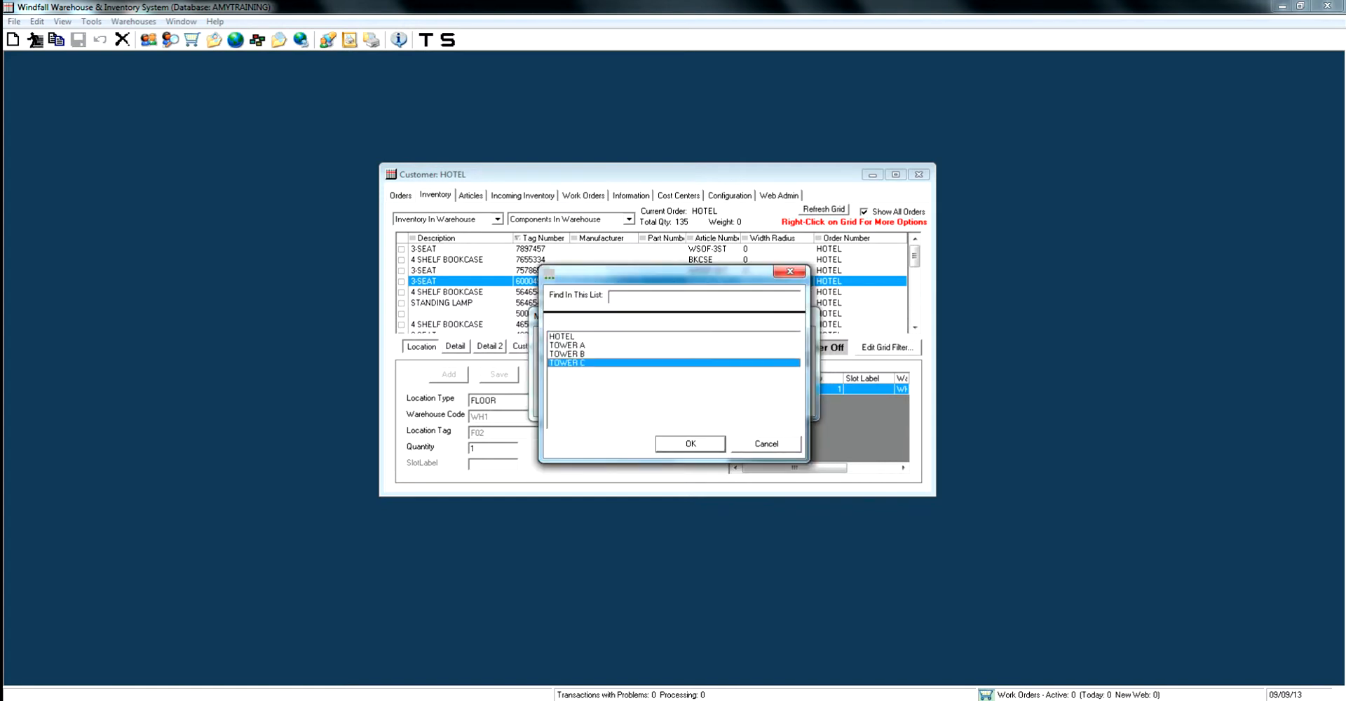
pyautogui.press('Return')
pyautogui.press('Return')
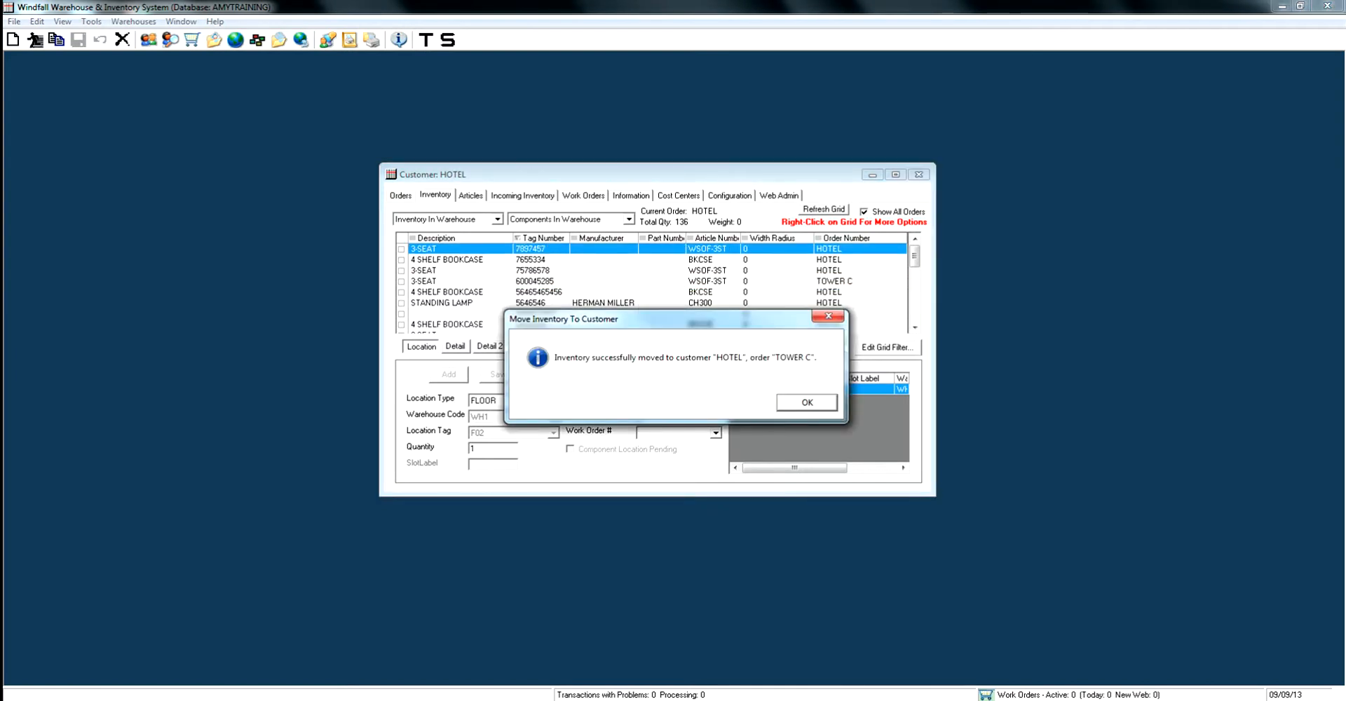
pyautogui.press('Return')
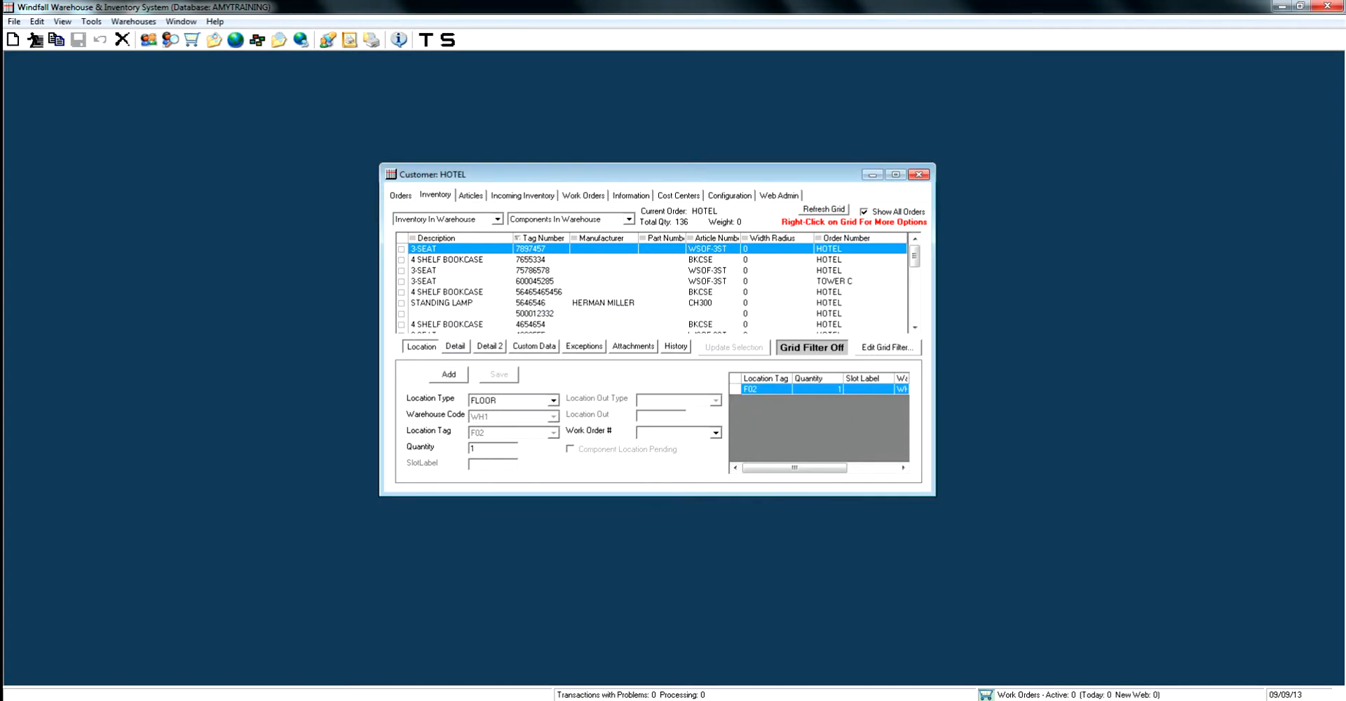
# Move 3-SEAT item 7897457 to FLOOR location F07 in warehouse WH1 and view its history
pyautogui.rightClick(539, 250)
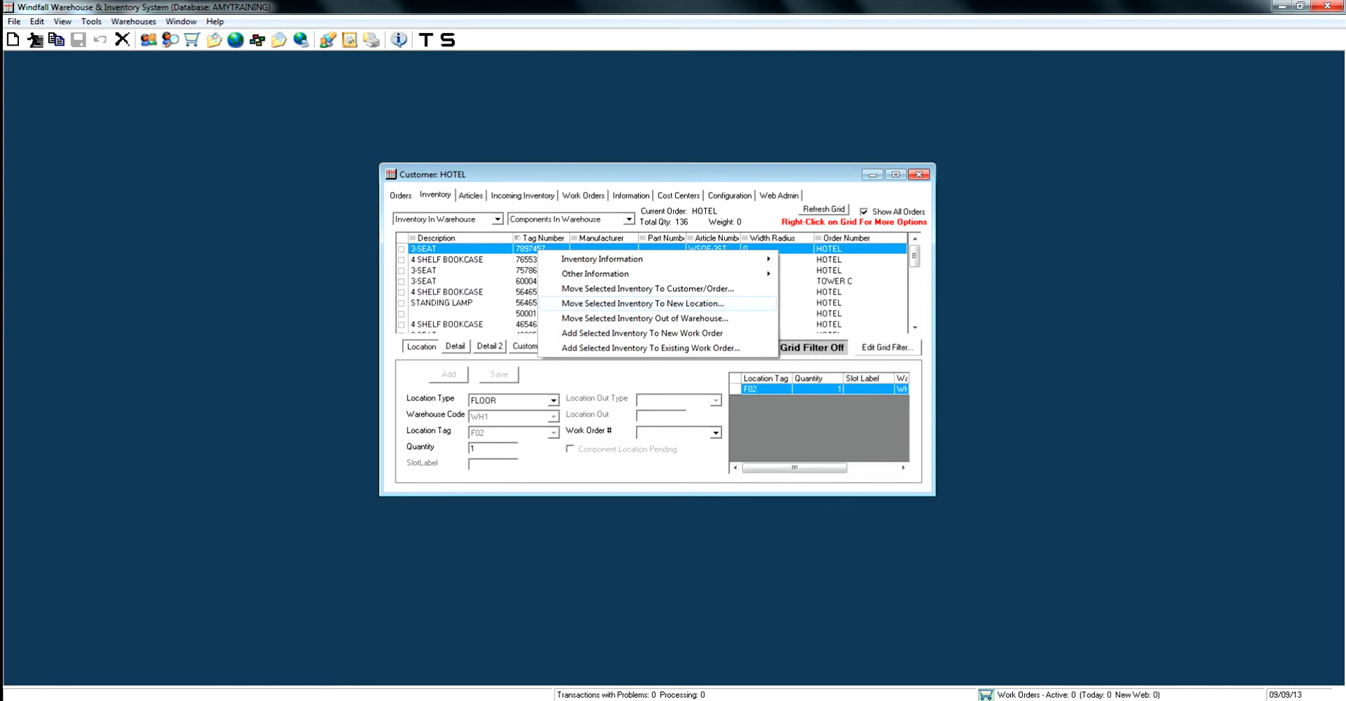
pyautogui.click(642, 303)
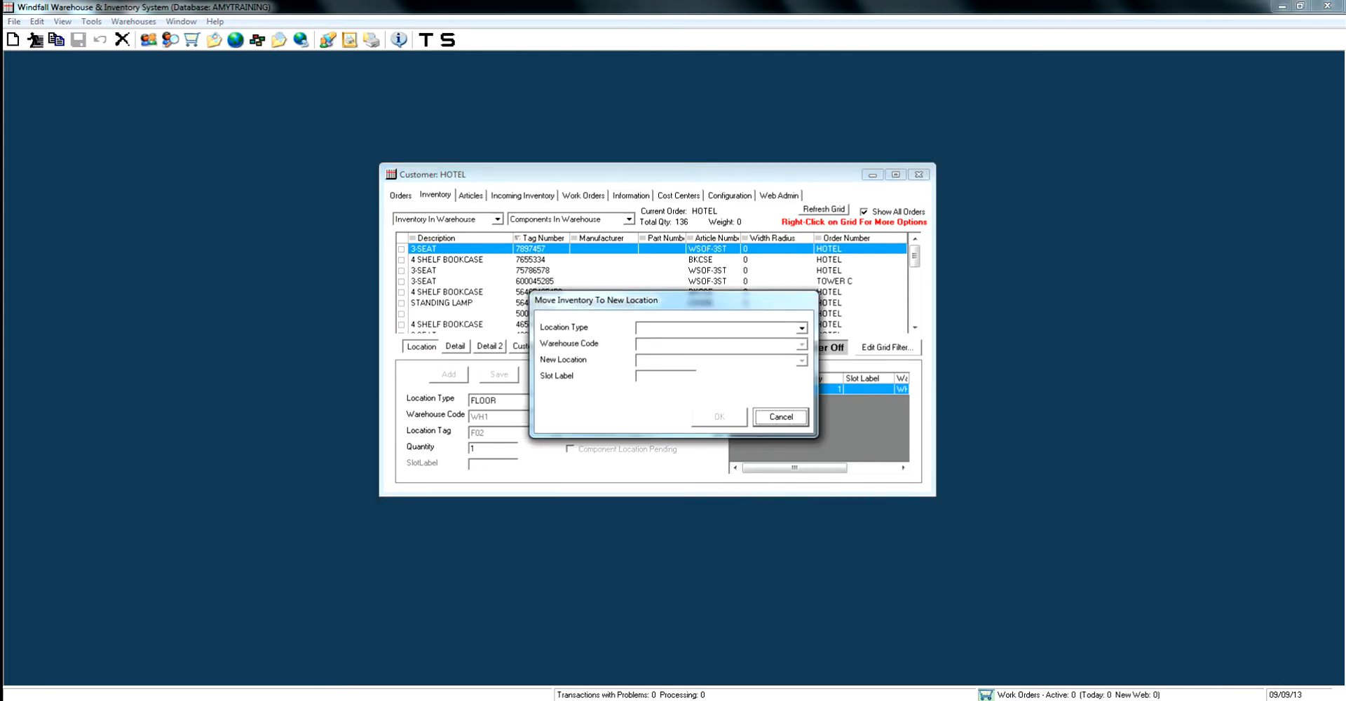
pyautogui.click(802, 328)
pyautogui.click(729, 358)
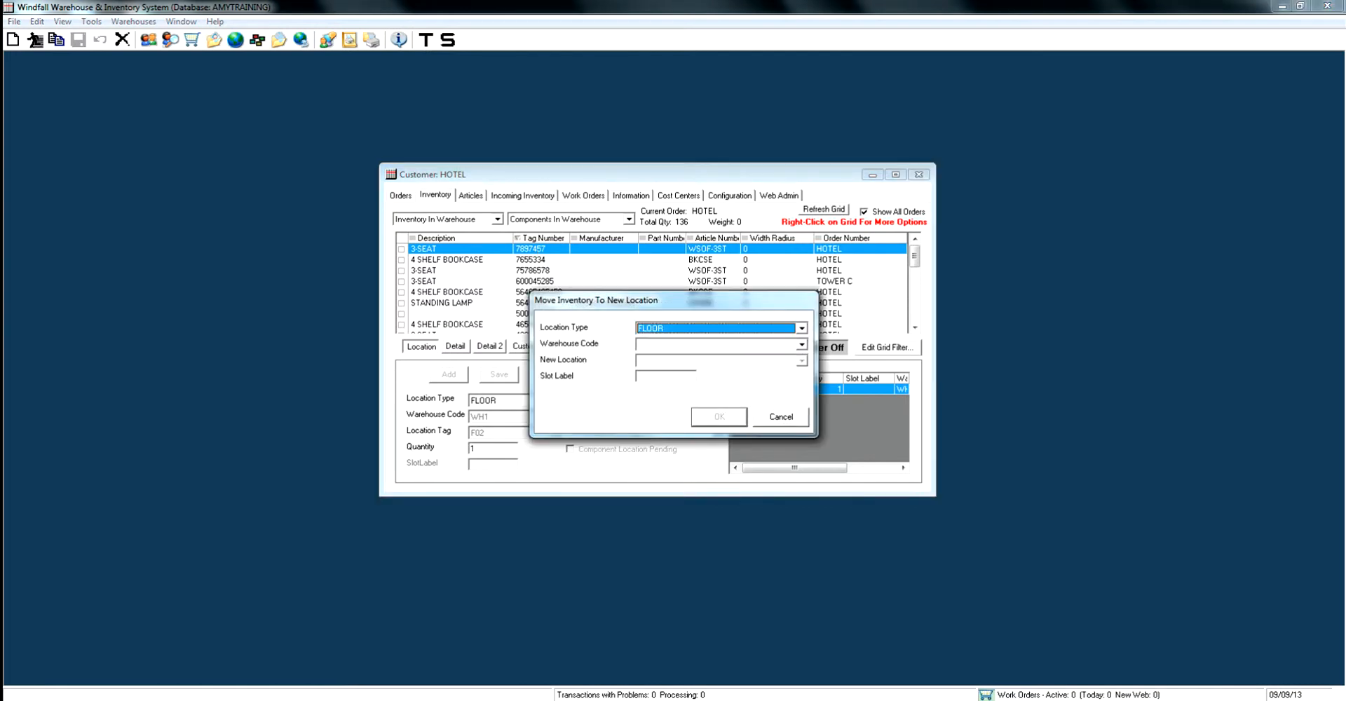
pyautogui.click(802, 345)
pyautogui.click(743, 356)
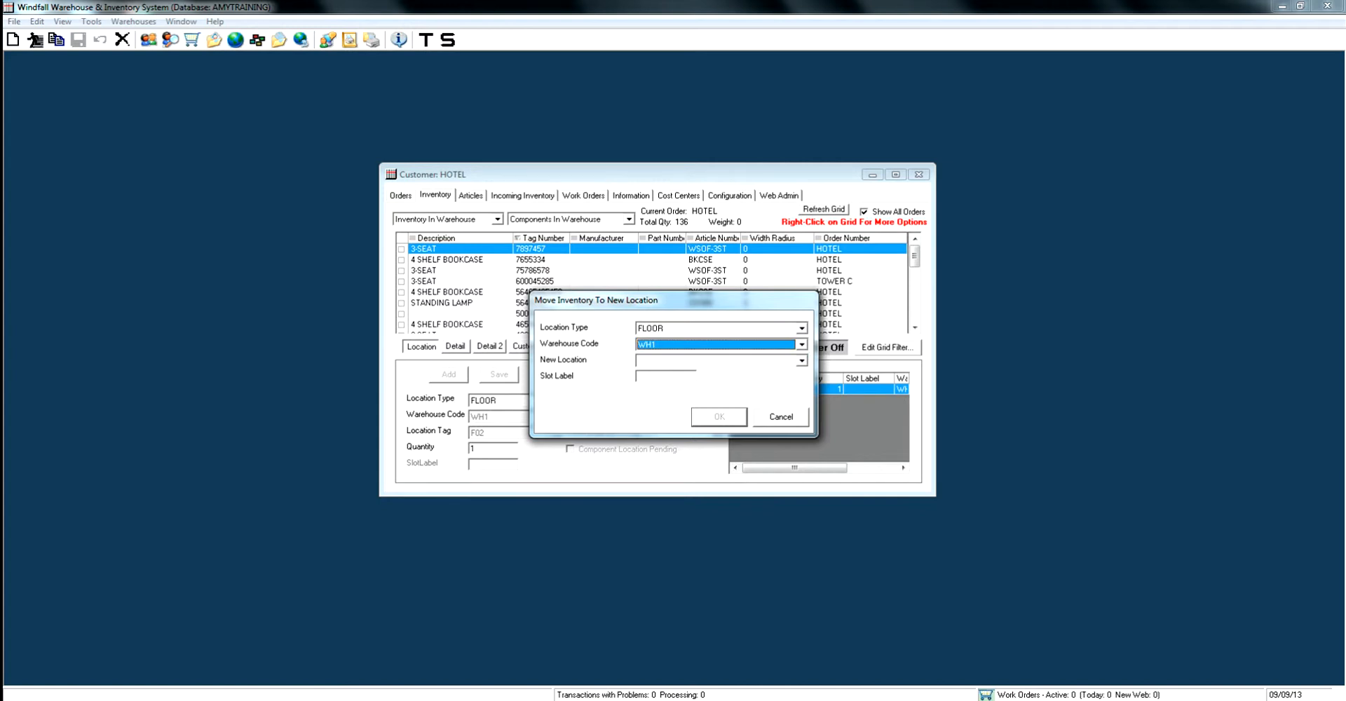
pyautogui.click(802, 360)
pyautogui.click(736, 434)
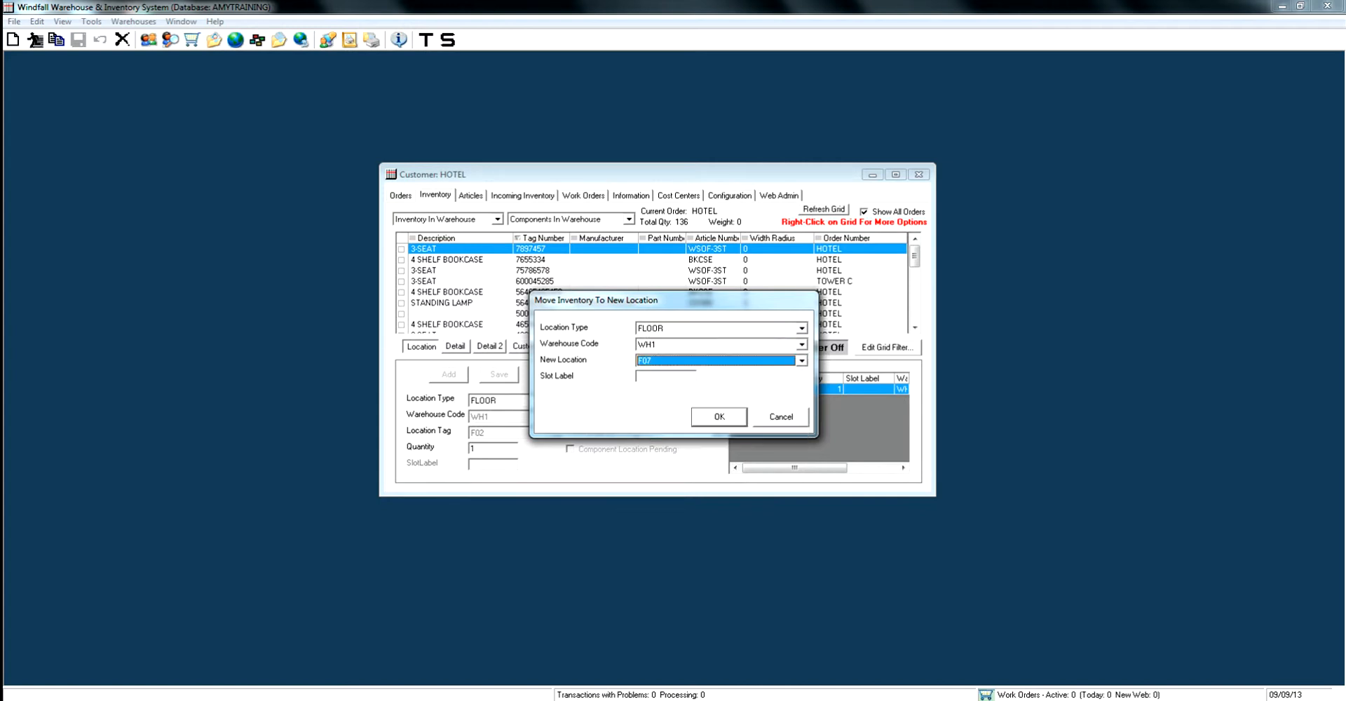
pyautogui.press('Return')
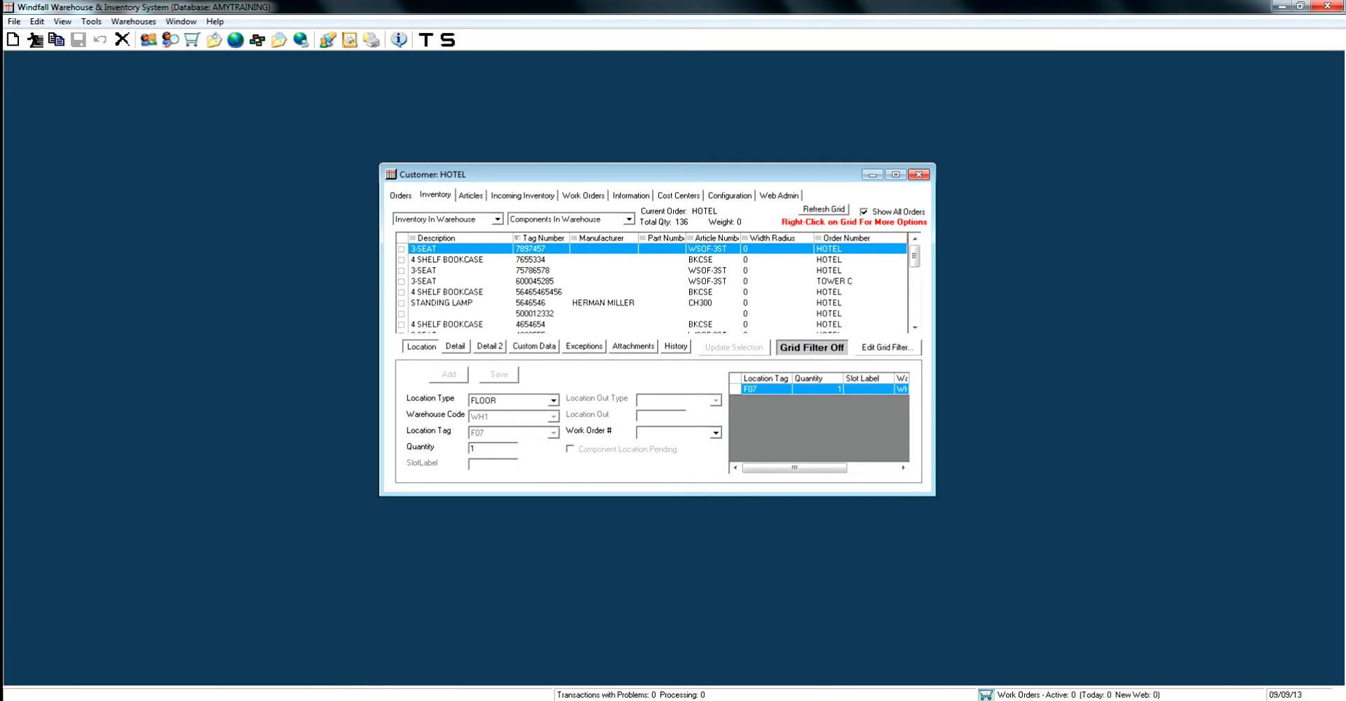
pyautogui.click(675, 347)
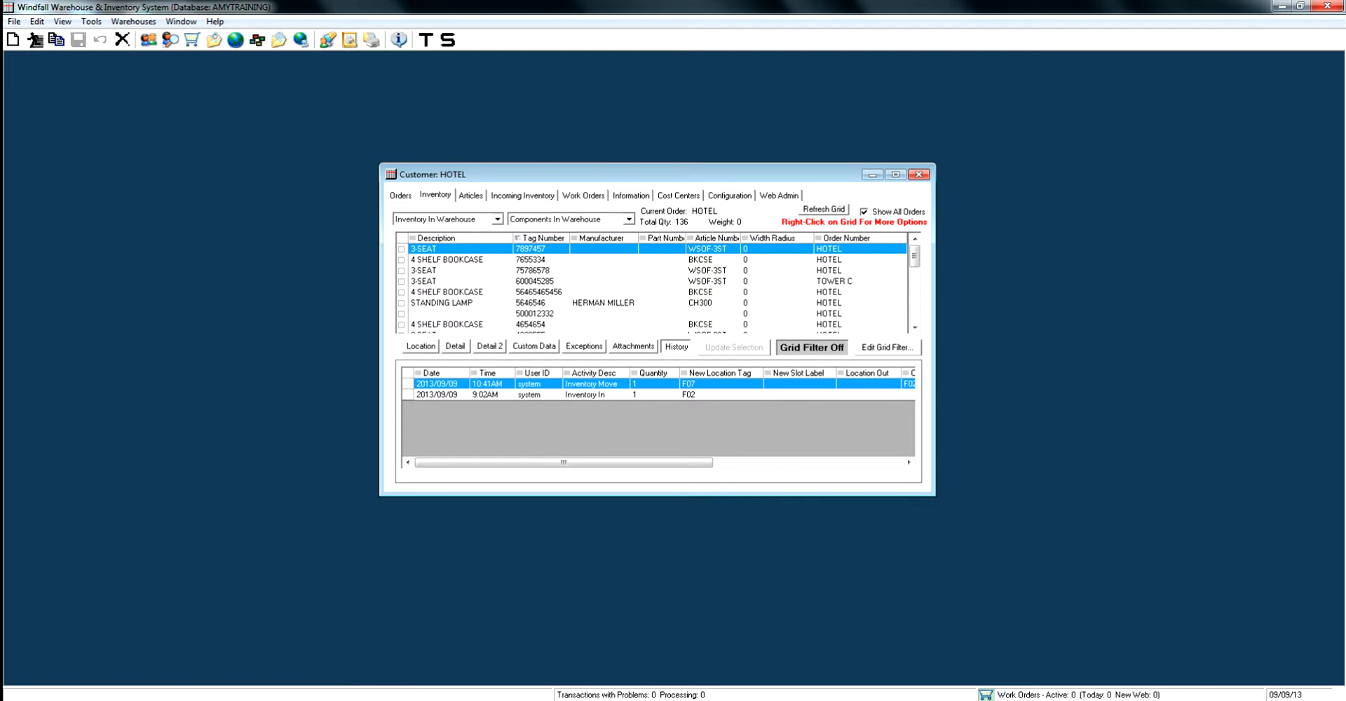
# Move item 7897457 out of the warehouse with location out type Bill of Lading, location out BL-465465 and activity OUT
pyautogui.rightClick(557, 247)
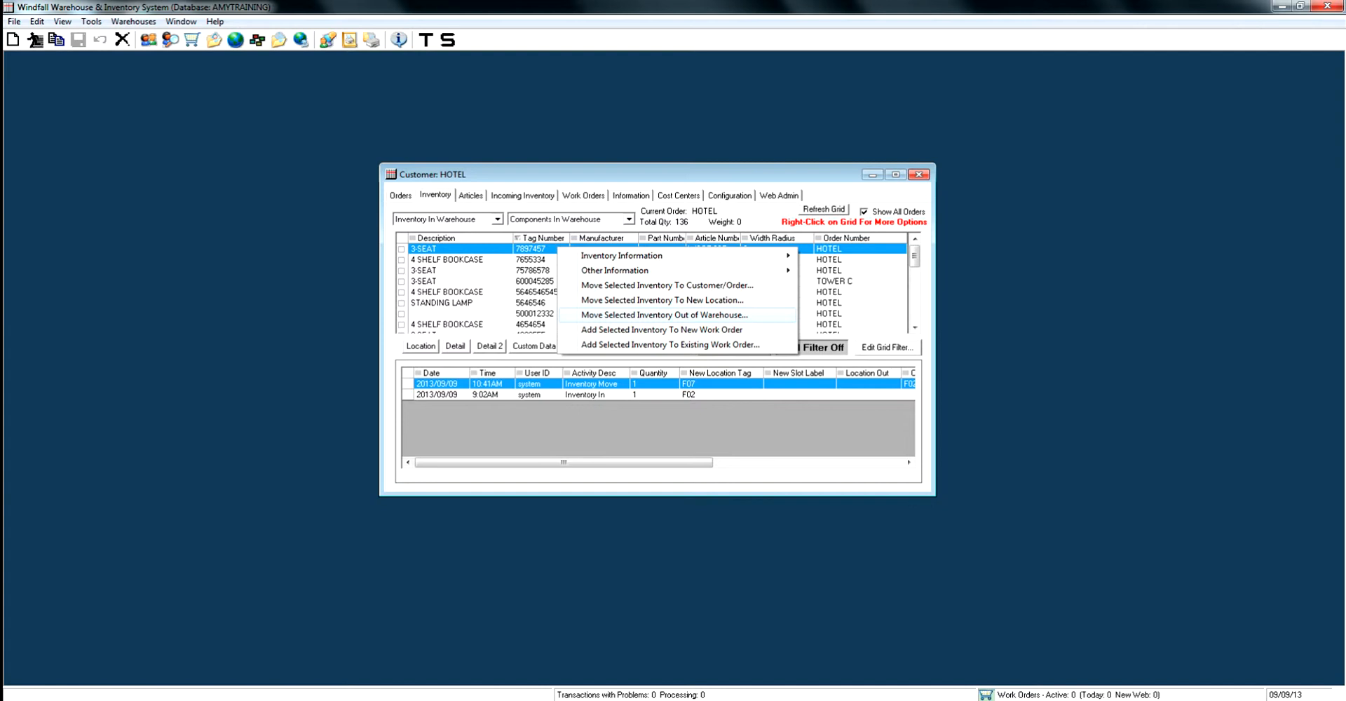
pyautogui.click(664, 315)
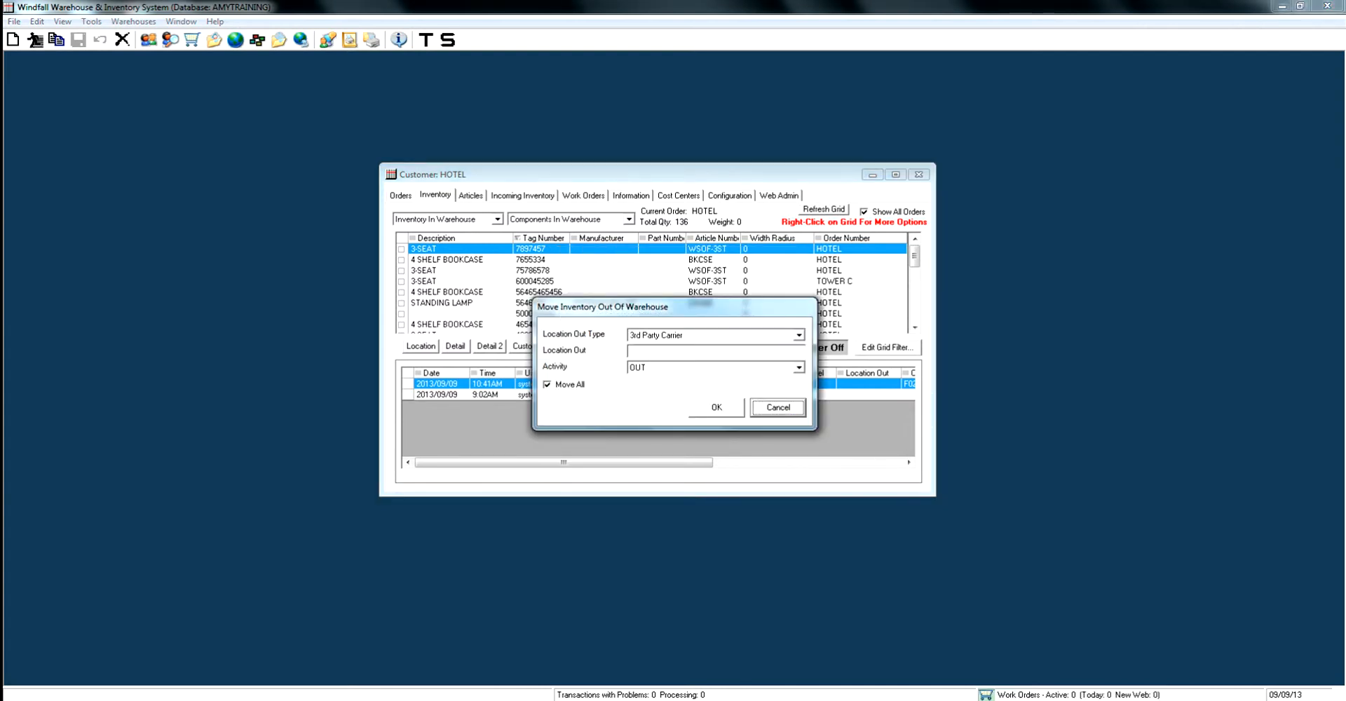
pyautogui.click(798, 335)
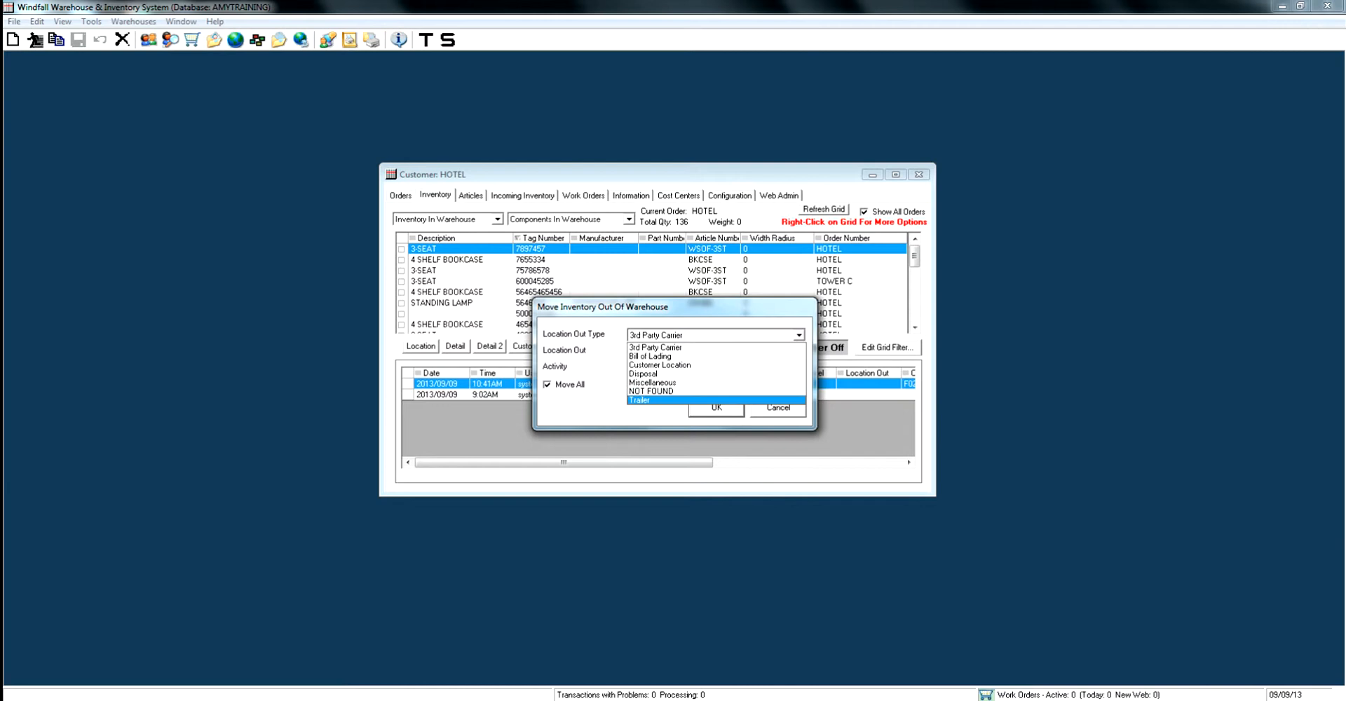
pyautogui.press('Down')
pyautogui.press('Return')
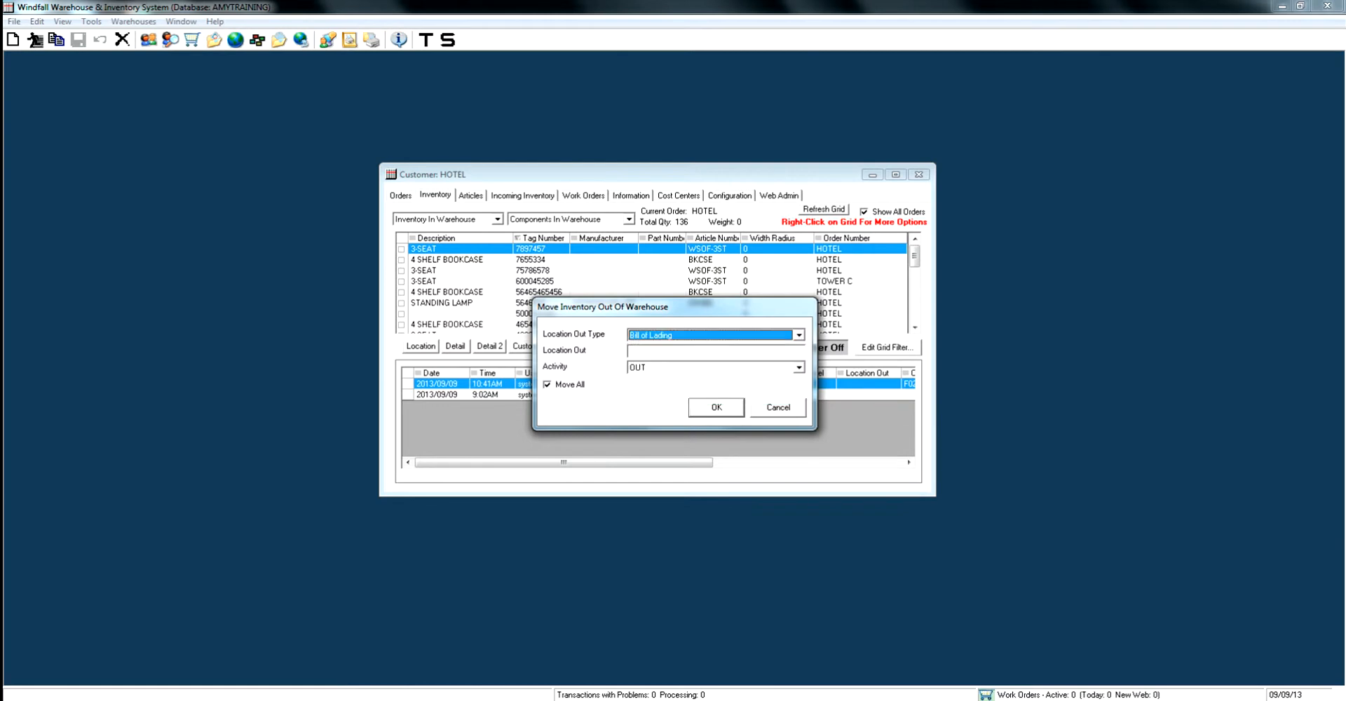
pyautogui.click(701, 351)
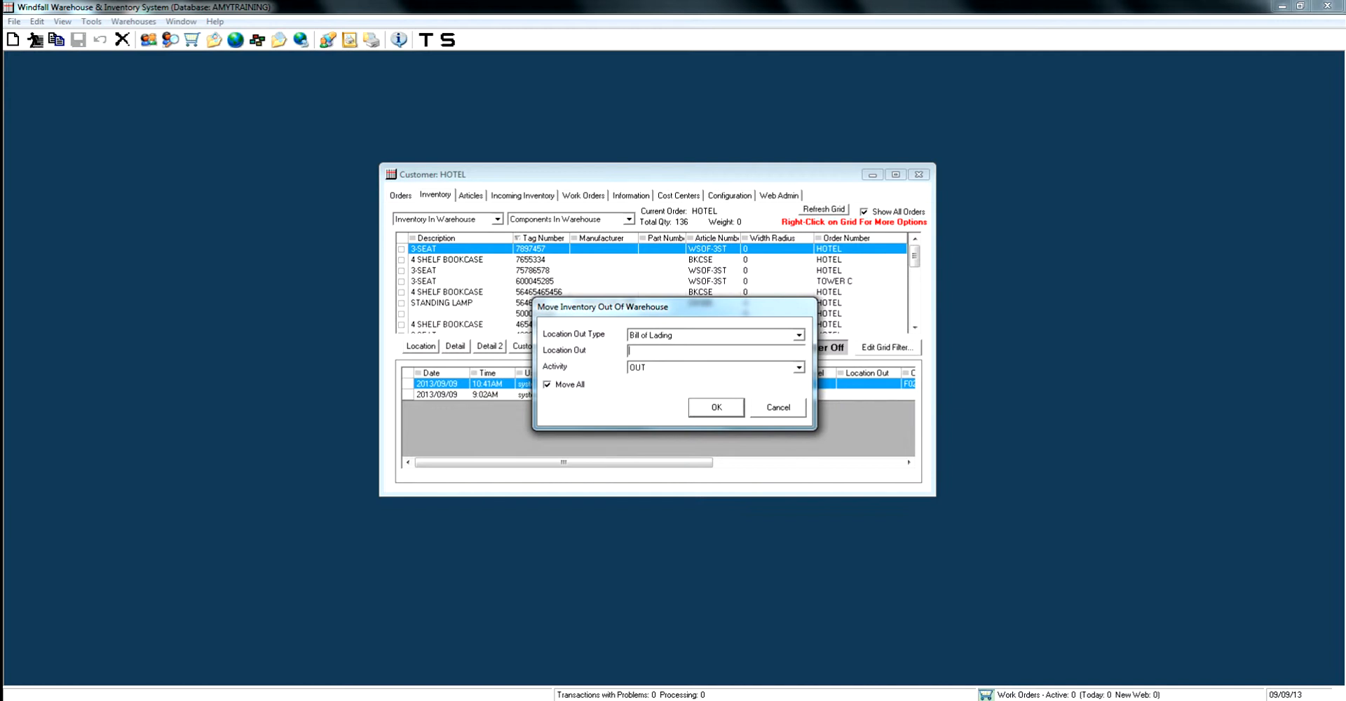
pyautogui.write('BL-465465')
pyautogui.press('Return')
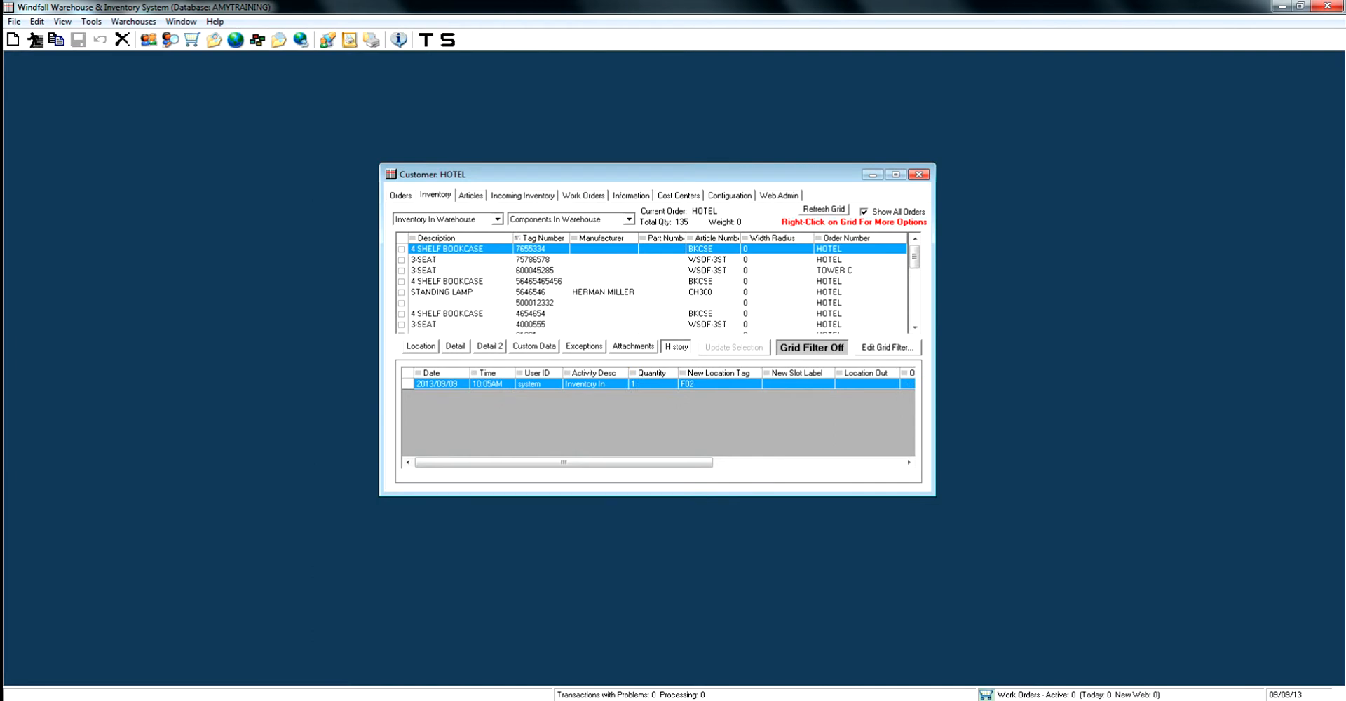
# List the inventory not in the warehouse and review the history of item 7897457 and the standing lamp
pyautogui.click(497, 219)
pyautogui.press('Down')
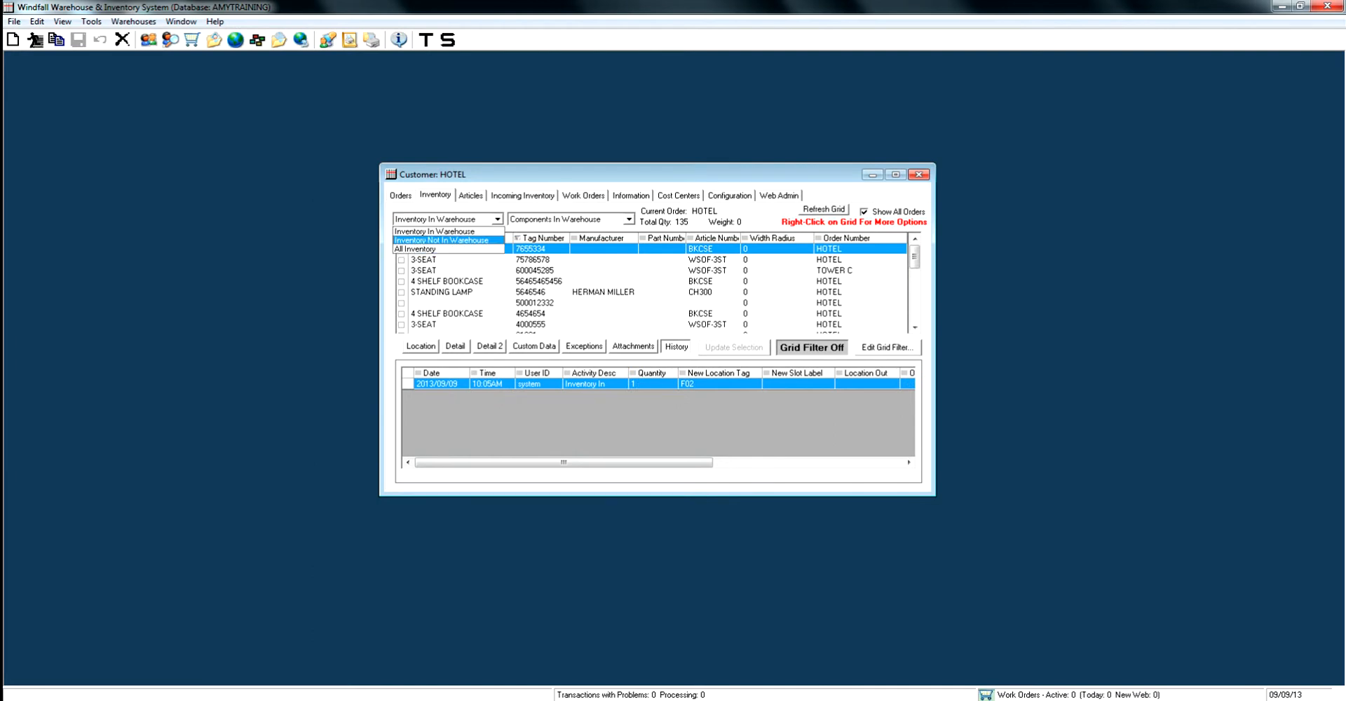
pyautogui.press('Return')
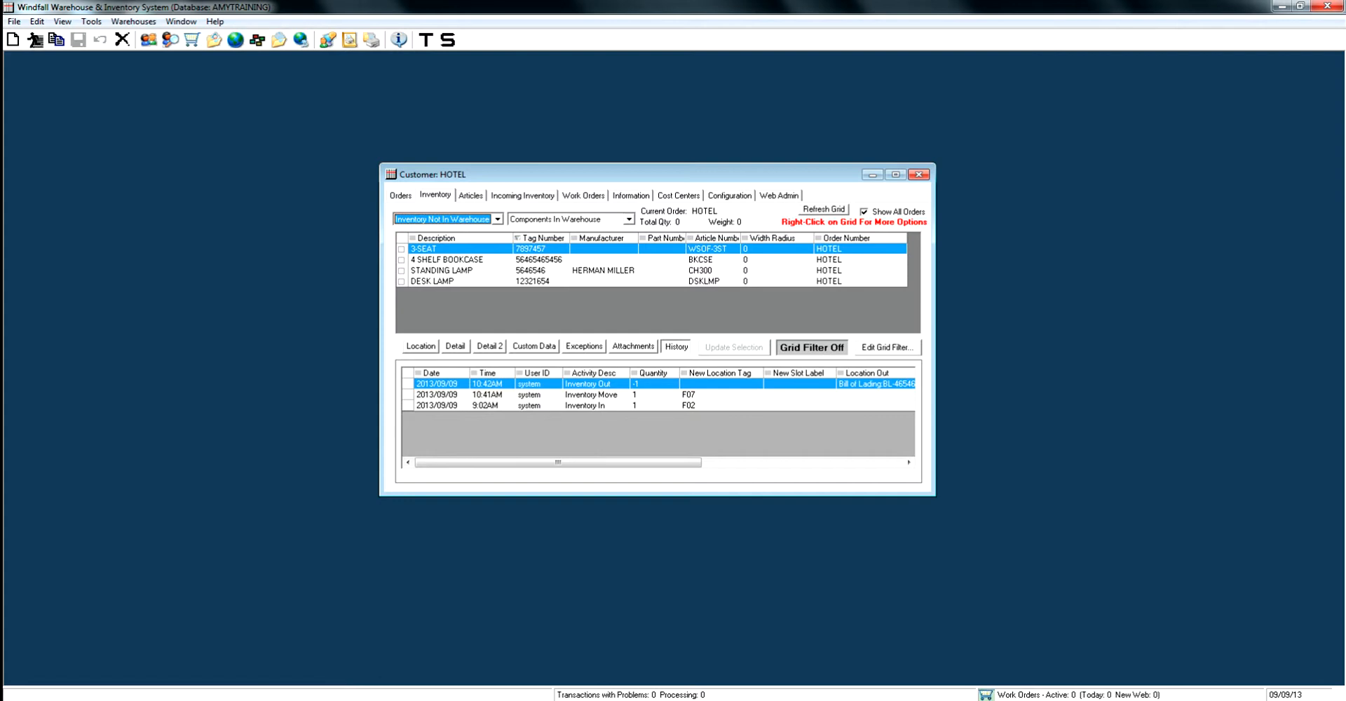
pyautogui.moveTo(560, 463)
pyautogui.mouseDown()
pyautogui.moveTo(763, 463)
pyautogui.moveTo(561, 463)
pyautogui.mouseUp()
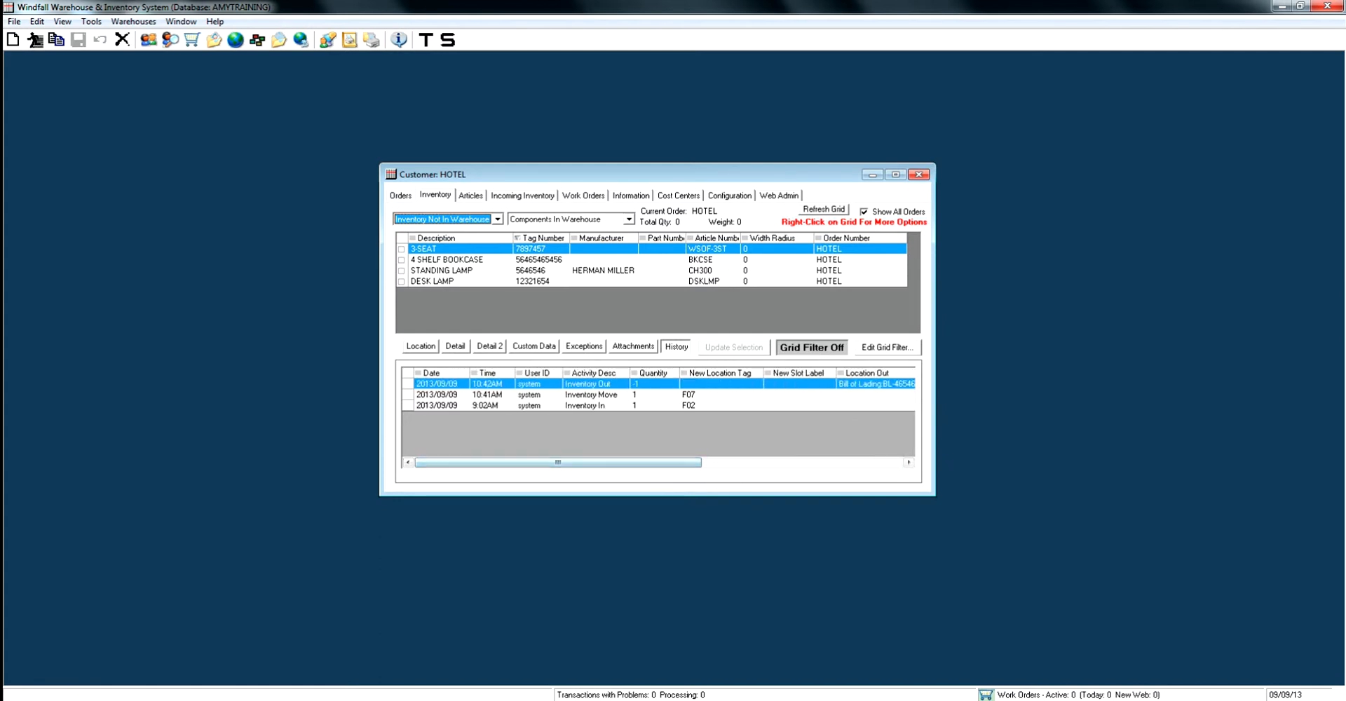
pyautogui.click(546, 271)
# Switch the grid back to inventory in the warehouse and view the customer's articles and incoming inventory
pyautogui.click(498, 219)
pyautogui.click(442, 229)
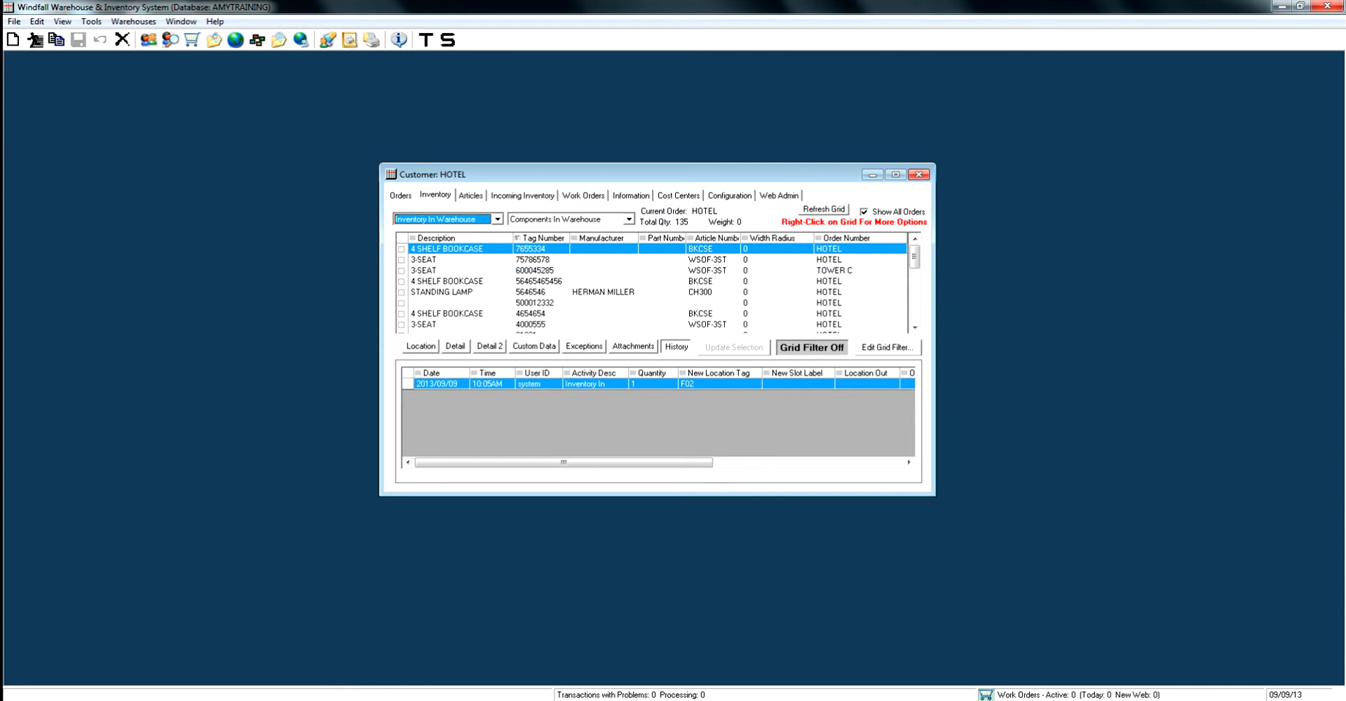
pyautogui.click(470, 195)
pyautogui.click(522, 196)
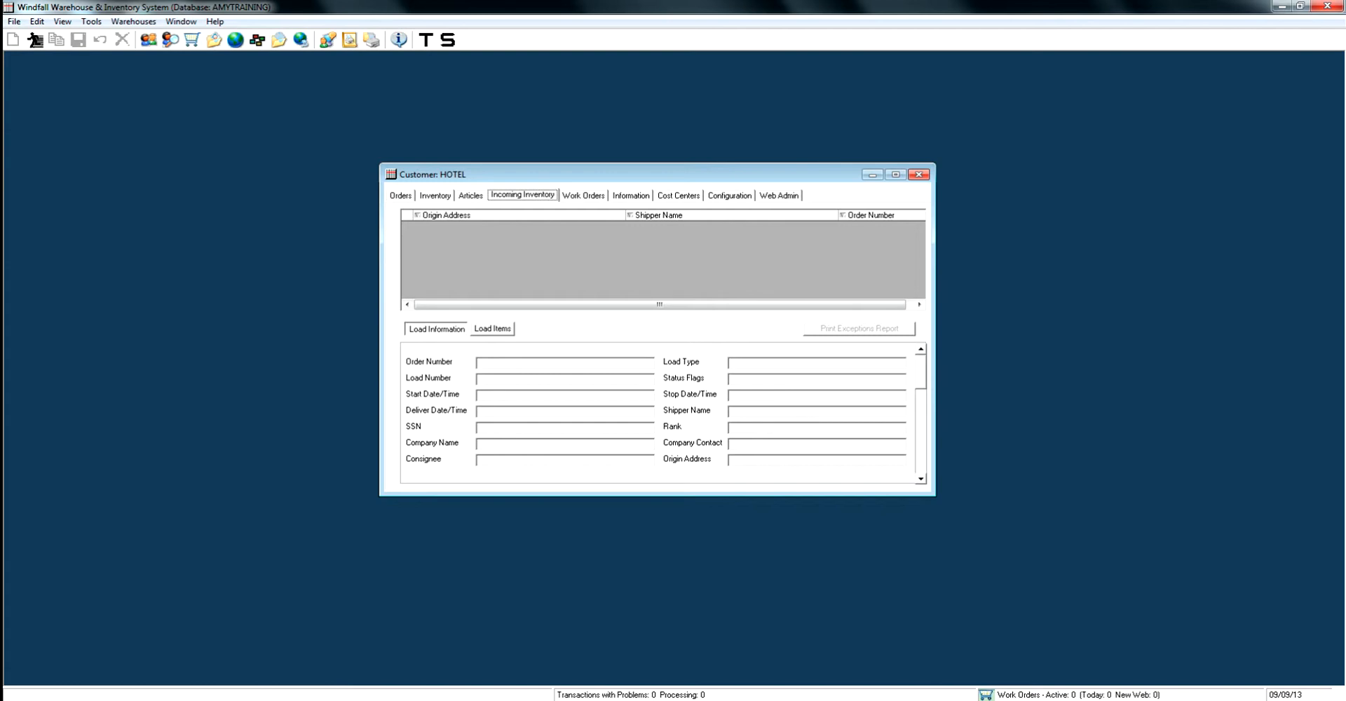
# View the customer's work orders and general customer information
pyautogui.click(583, 196)
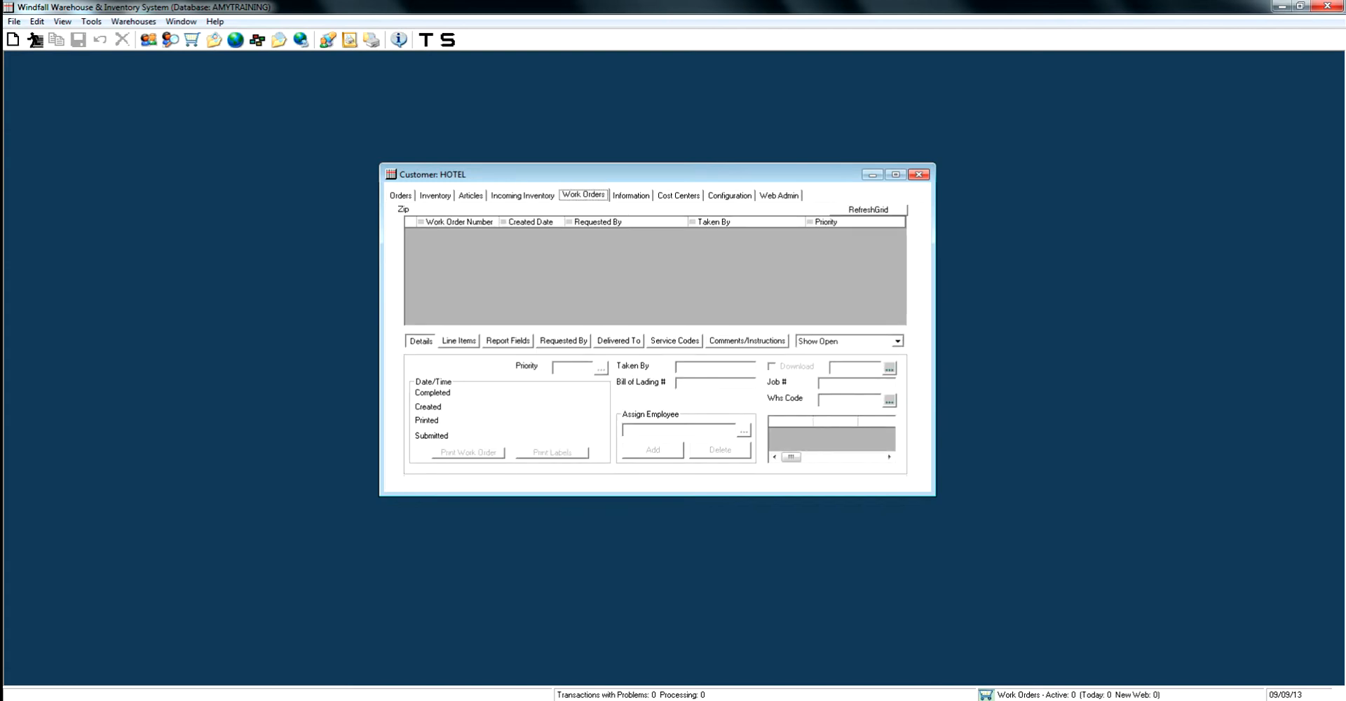
pyautogui.click(631, 195)
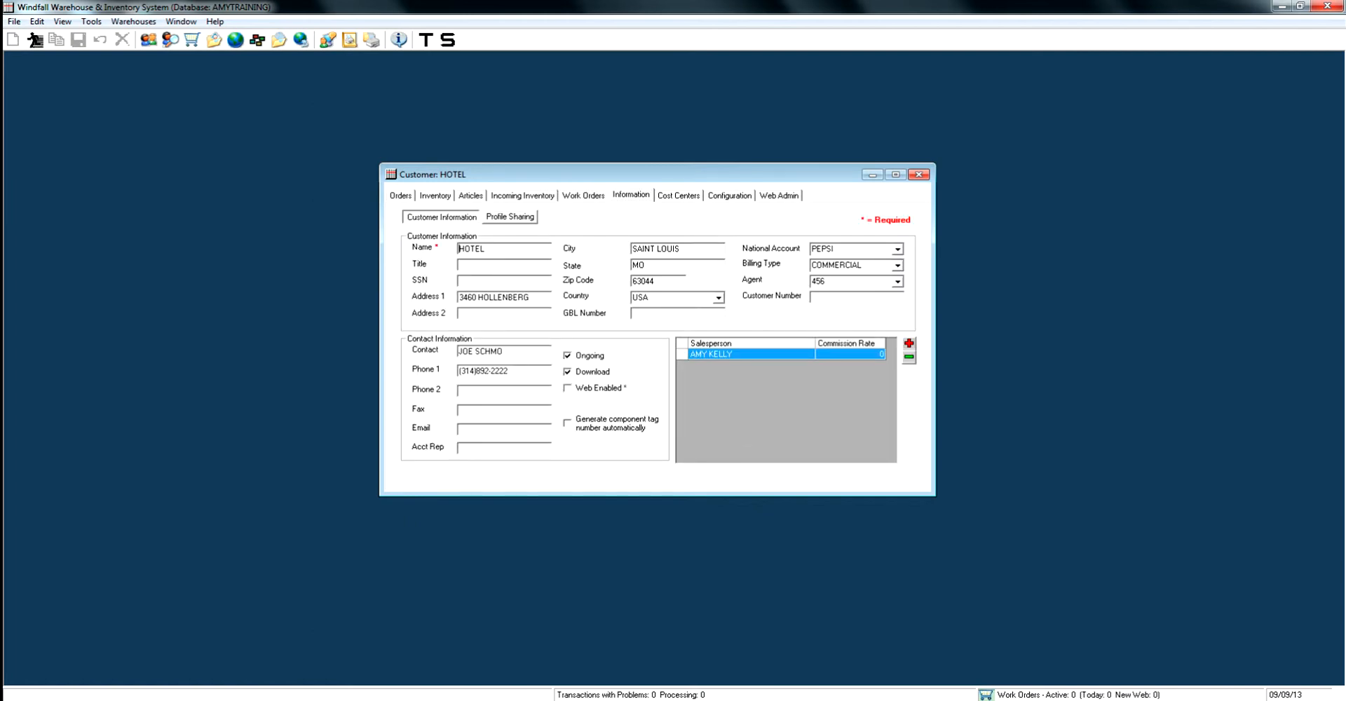
pyautogui.click(631, 195)
# Add and save a cost center with code HR, division and department HUMAN RELATIONS, and unit HR
pyautogui.click(679, 195)
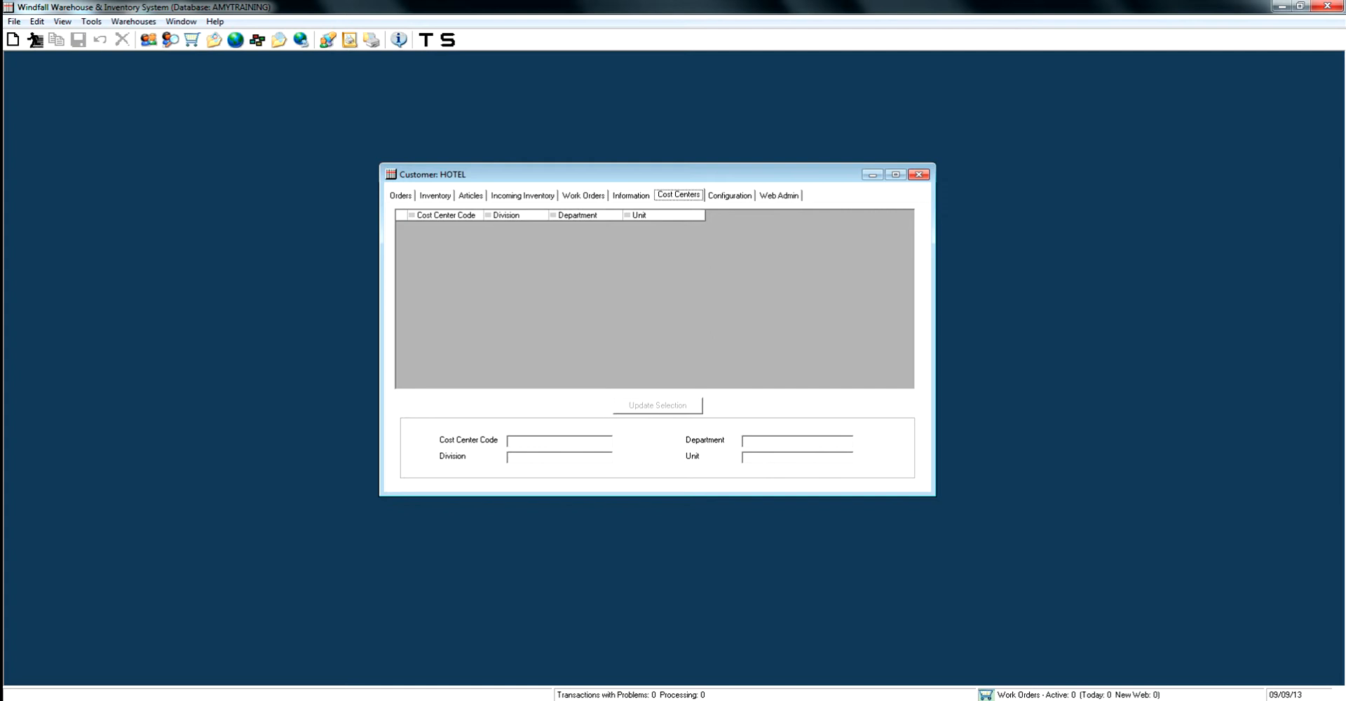
pyautogui.click(12, 40)
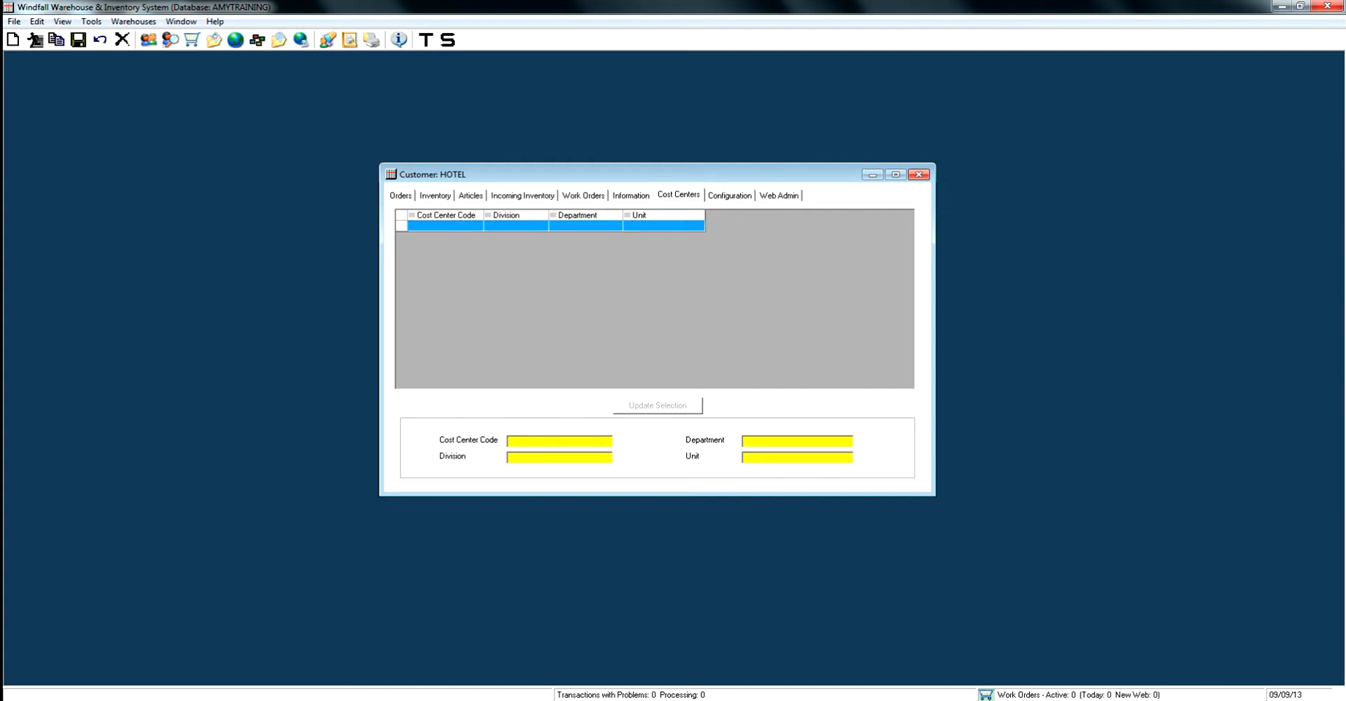
pyautogui.write('HR')
pyautogui.write('HUMAN RELA')
pyautogui.write('TIONS')
pyautogui.write('HUMAN REP')
pyautogui.press('BackSpace')
pyautogui.write('LATIONS')
pyautogui.press('Tab')
pyautogui.write('HR')
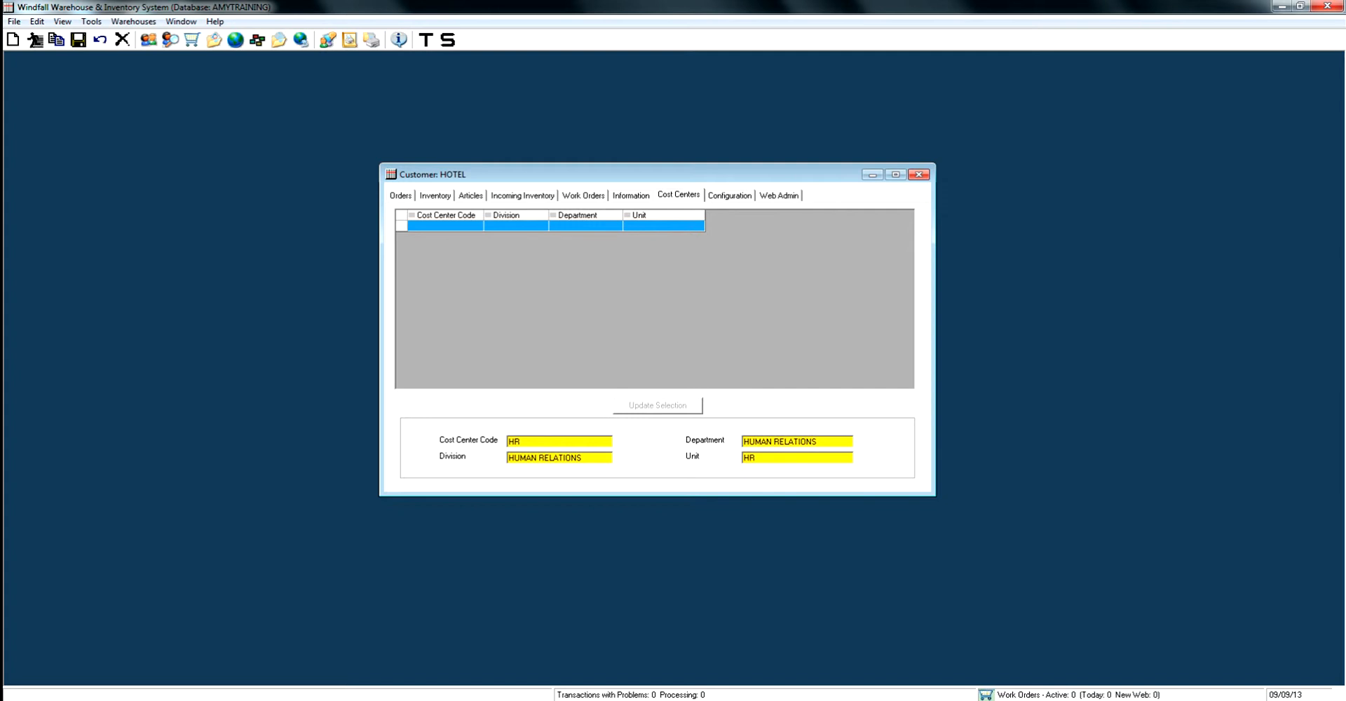
pyautogui.hotkey('ctrl', 's')
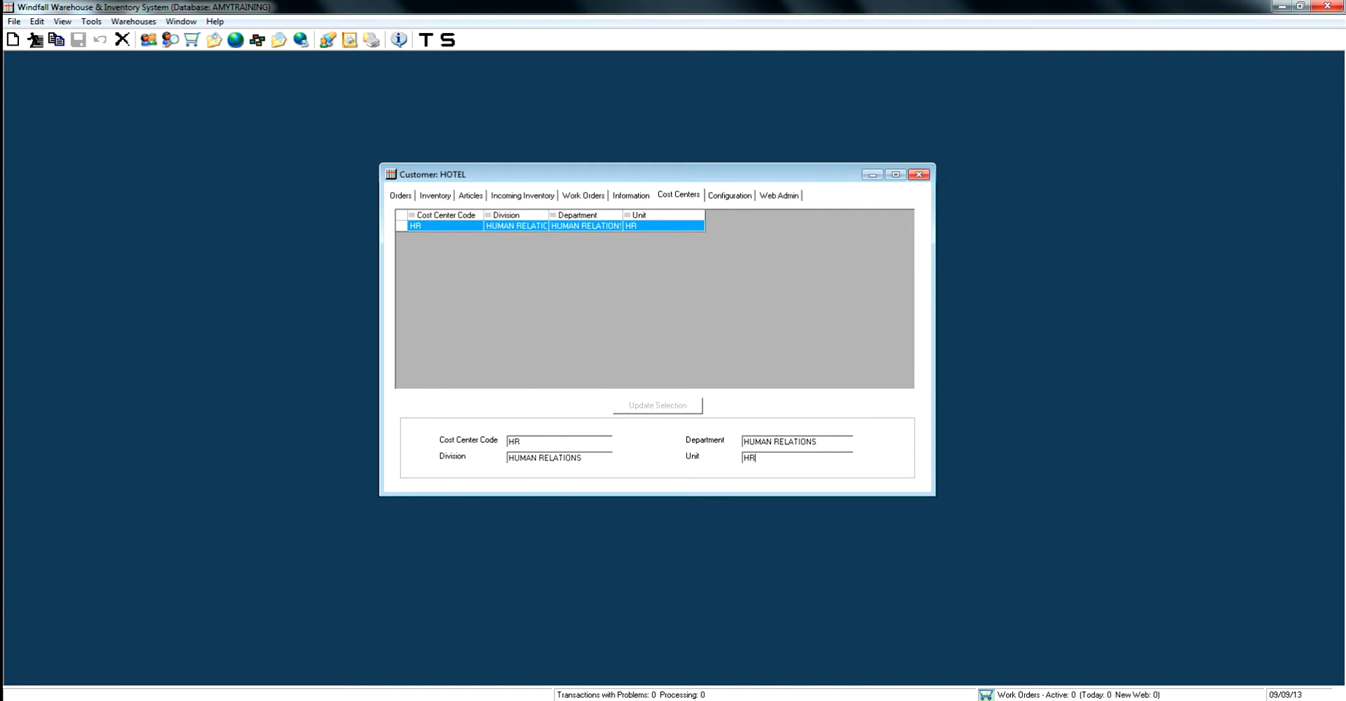
# Try turning on the Cost Center Code scanner prompt in the inventory configuration, and clear it again
pyautogui.click(729, 195)
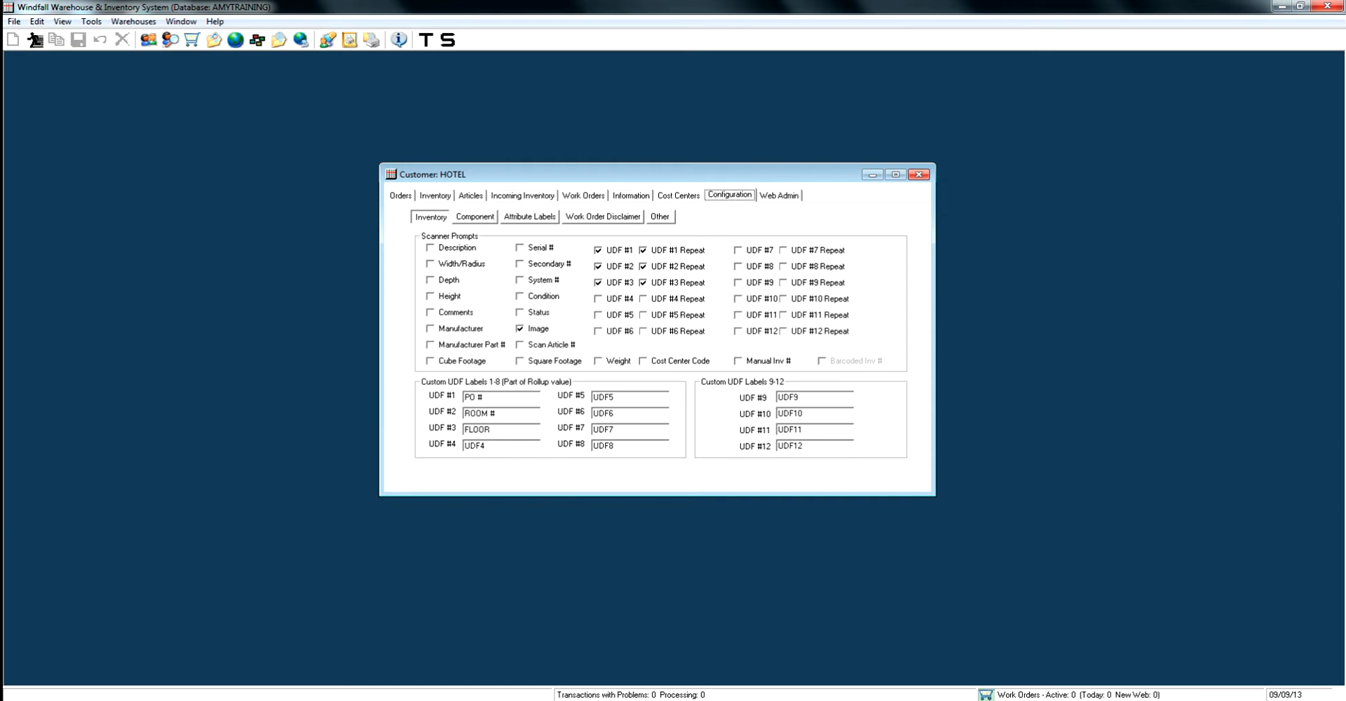
pyautogui.click(644, 361)
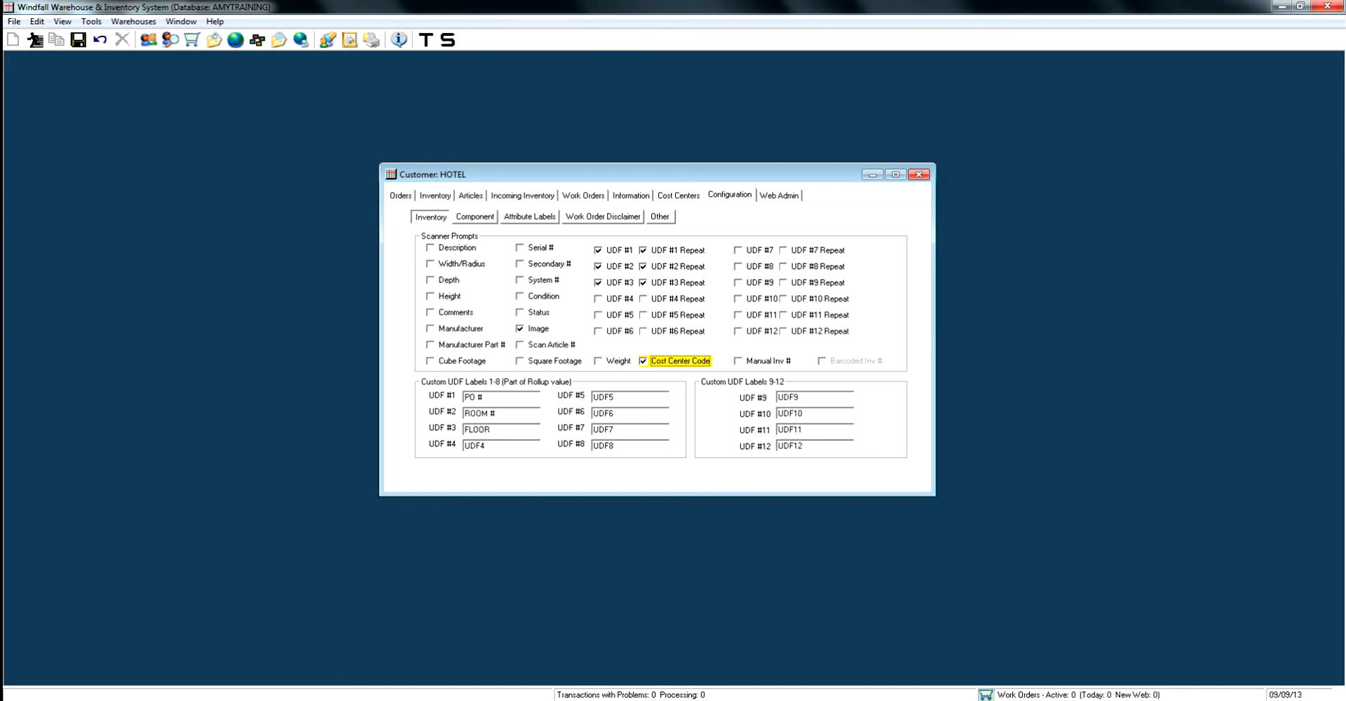
pyautogui.click(643, 361)
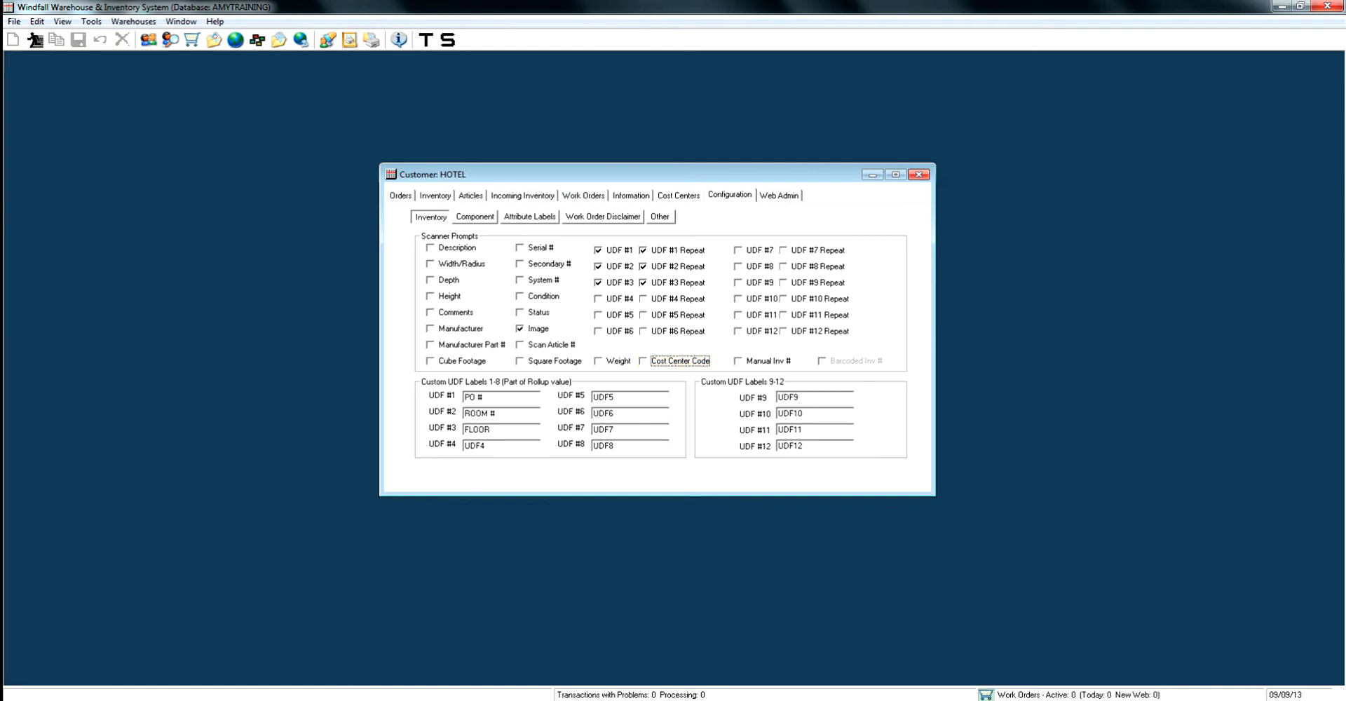
# Assign cost center HR to the 4 SHELF BOOKCASE with tag number 7655334 and save the item
pyautogui.click(678, 196)
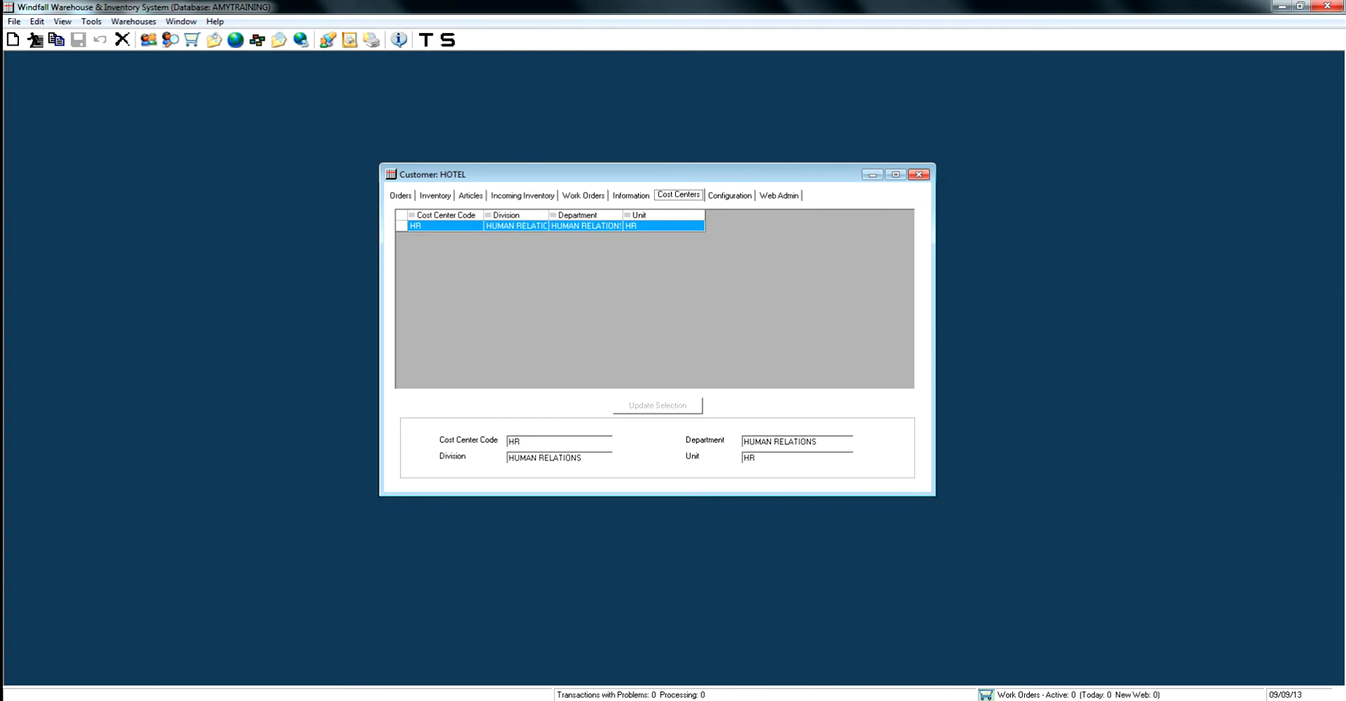
pyautogui.click(435, 196)
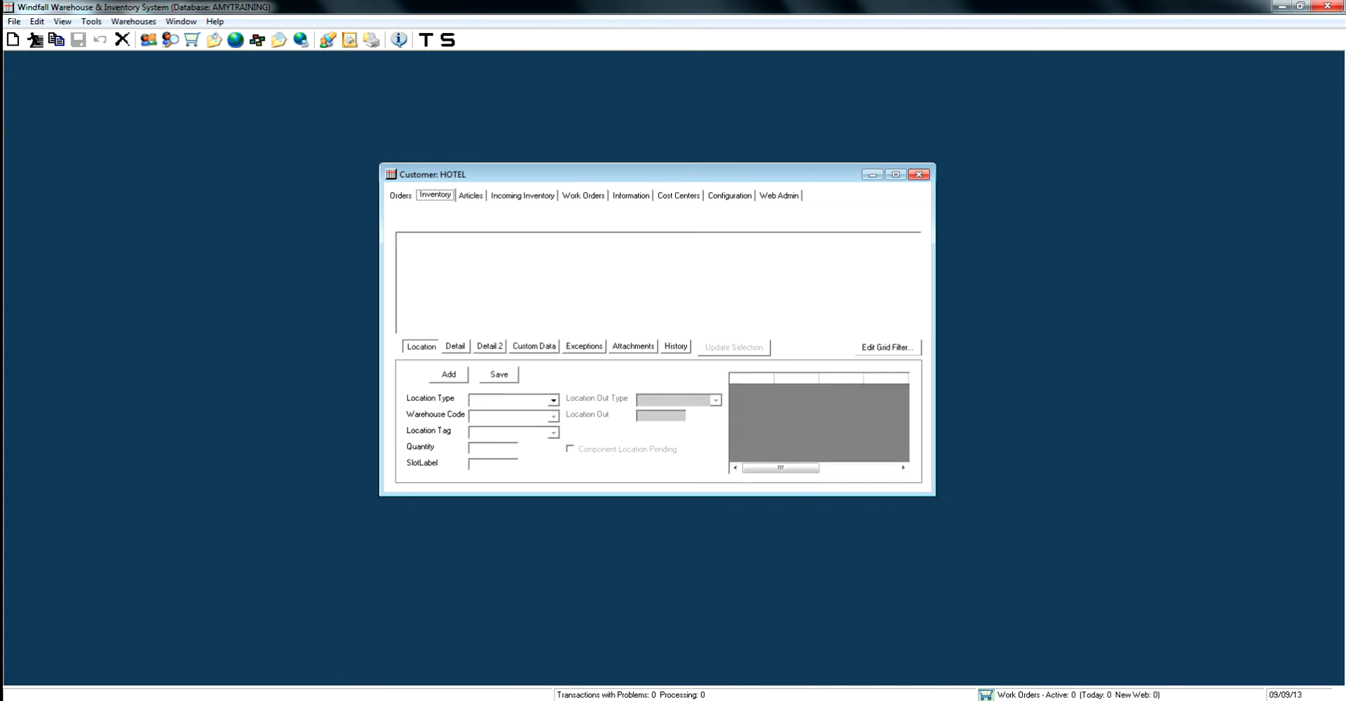
pyautogui.click(490, 346)
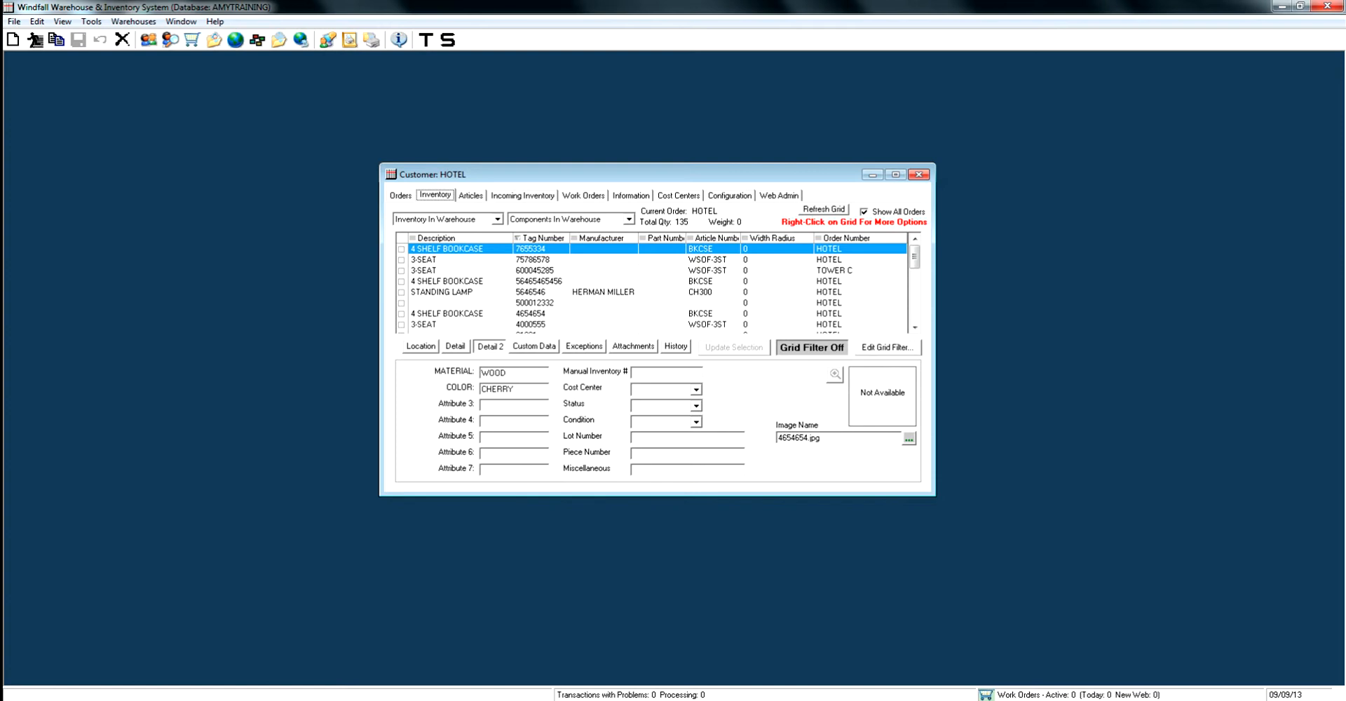
pyautogui.click(696, 390)
pyautogui.click(662, 409)
pyautogui.click(695, 422)
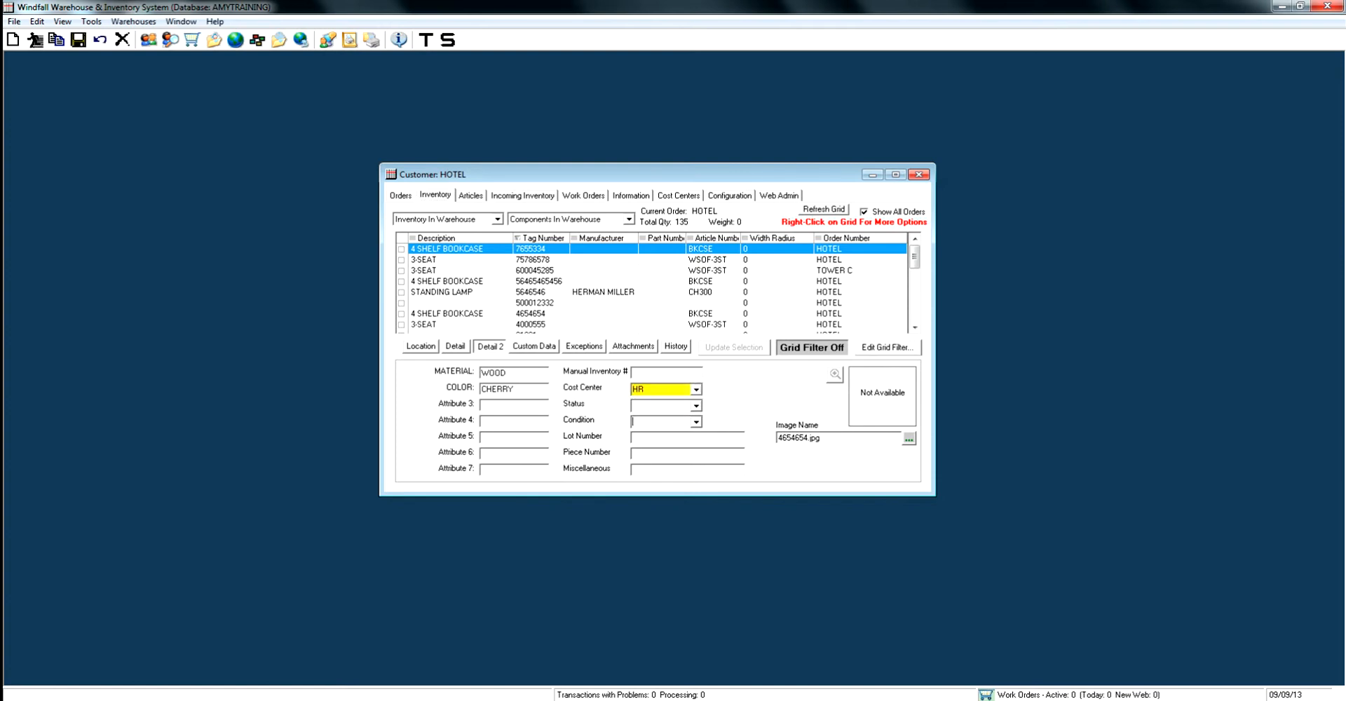
pyautogui.click(77, 40)
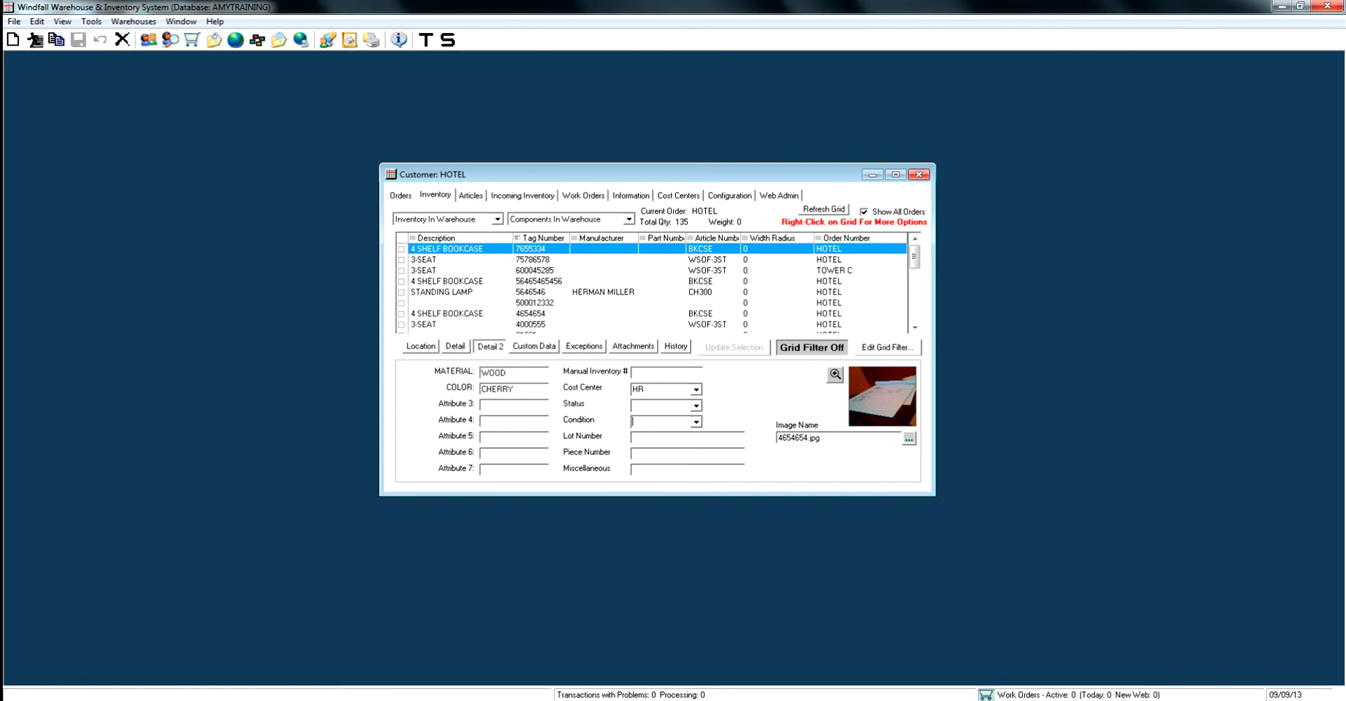
# Review the inventory and component scanner prompts and custom UDF labels in the customer's configuration
pyautogui.click(679, 196)
pyautogui.click(729, 196)
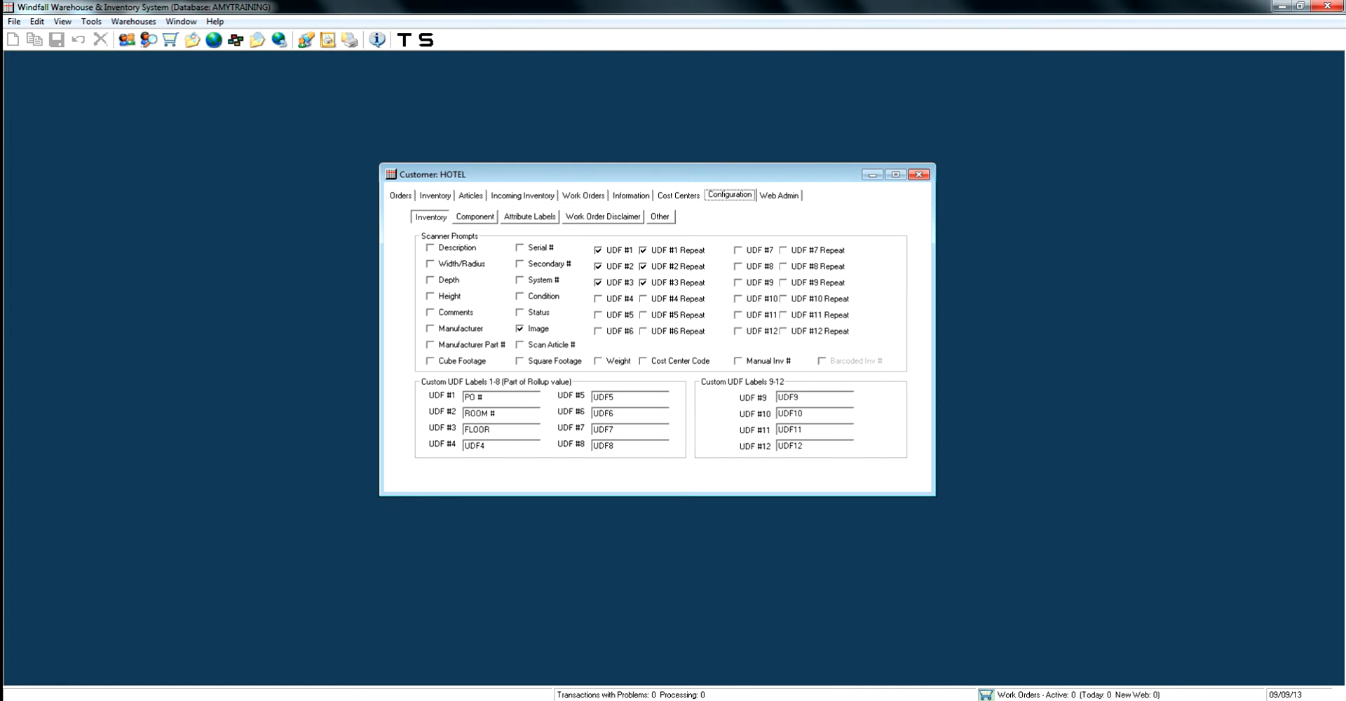
pyautogui.click(475, 216)
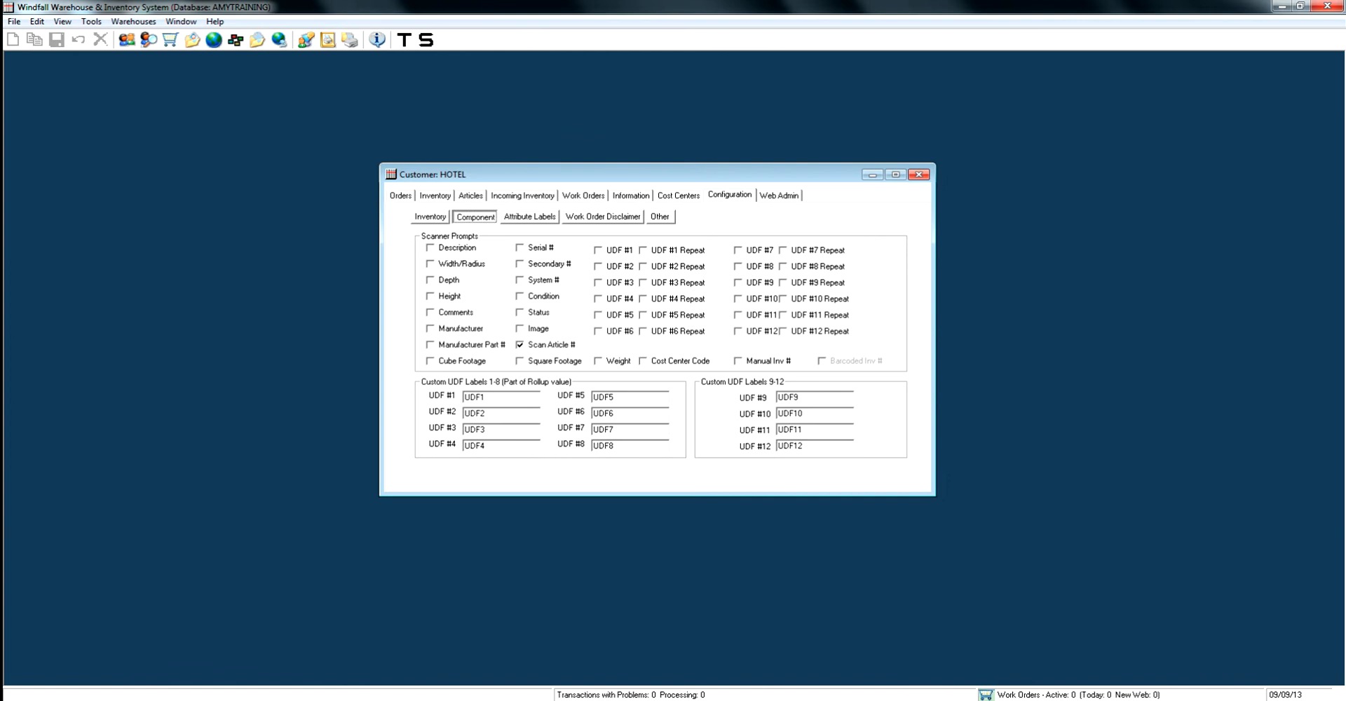
# Try turning on the Description and Serial # scanner prompts for components, and clear them again
pyautogui.click(431, 248)
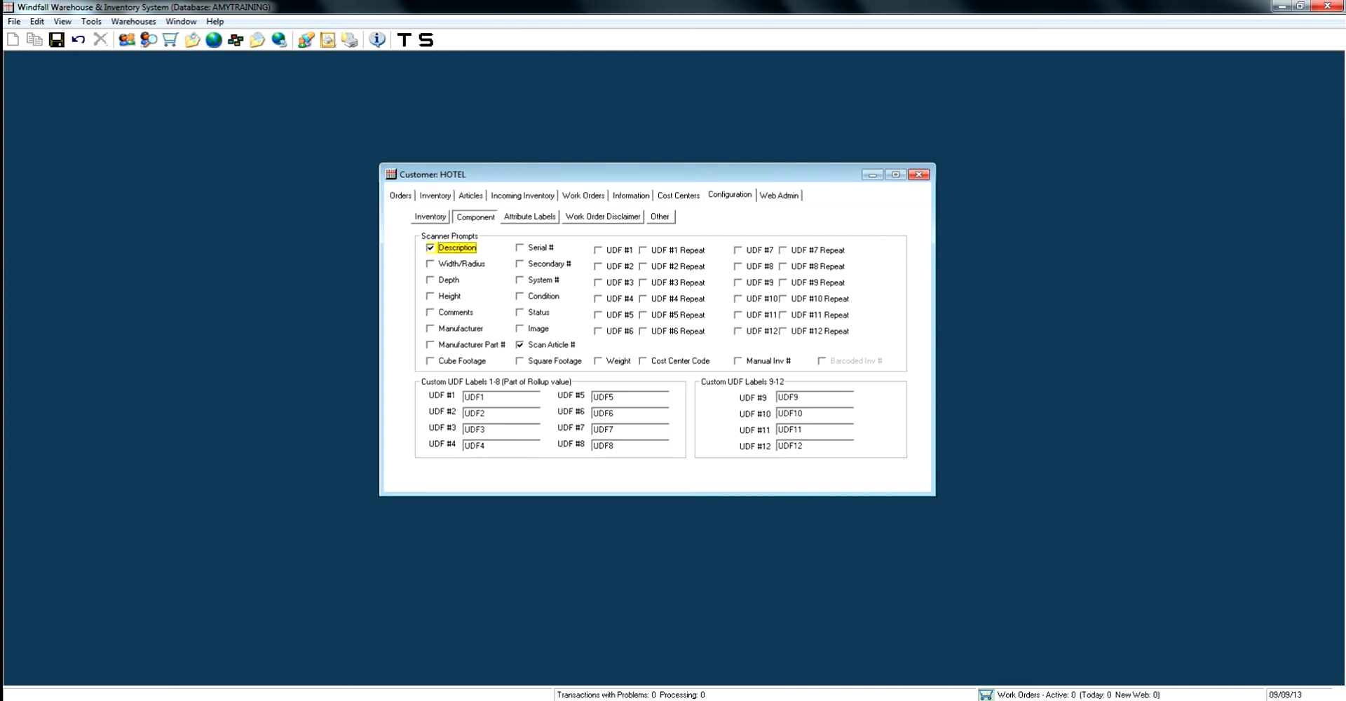
pyautogui.click(520, 247)
pyautogui.press('space')
pyautogui.click(430, 247)
pyautogui.click(475, 217)
# View the attribute labels, and enter and save the work order disclaimer NO LONGER LIABLE FOR INVENTORY
pyautogui.click(530, 217)
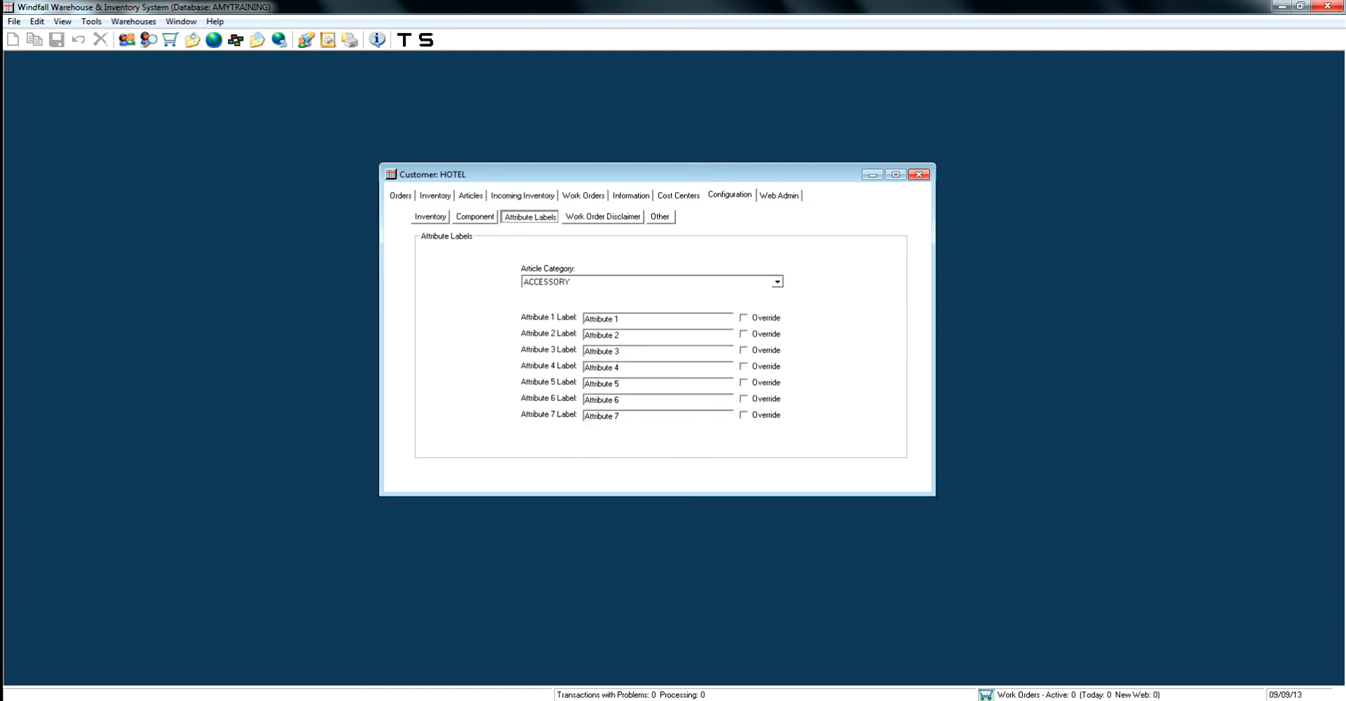
pyautogui.click(603, 218)
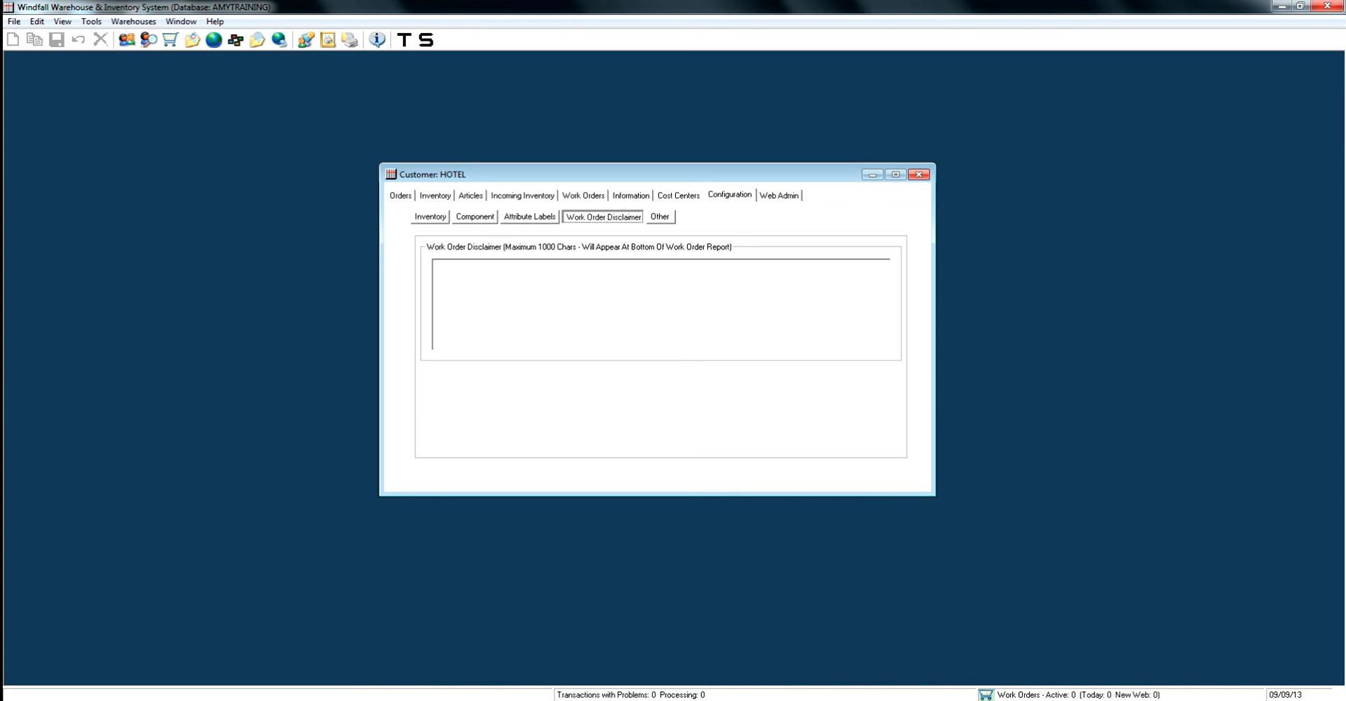
pyautogui.click(435, 265)
pyautogui.write('N')
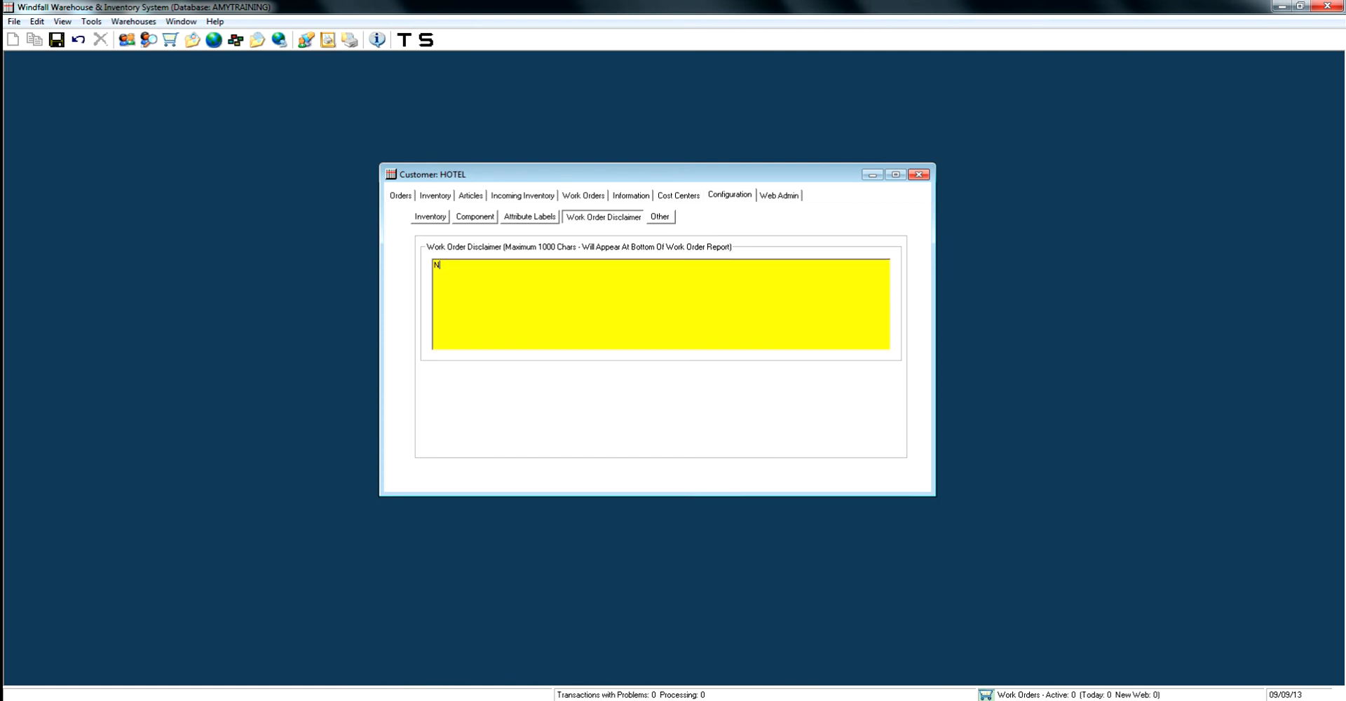
pyautogui.write('O LONGER LIABLE FOR INVENTORY')
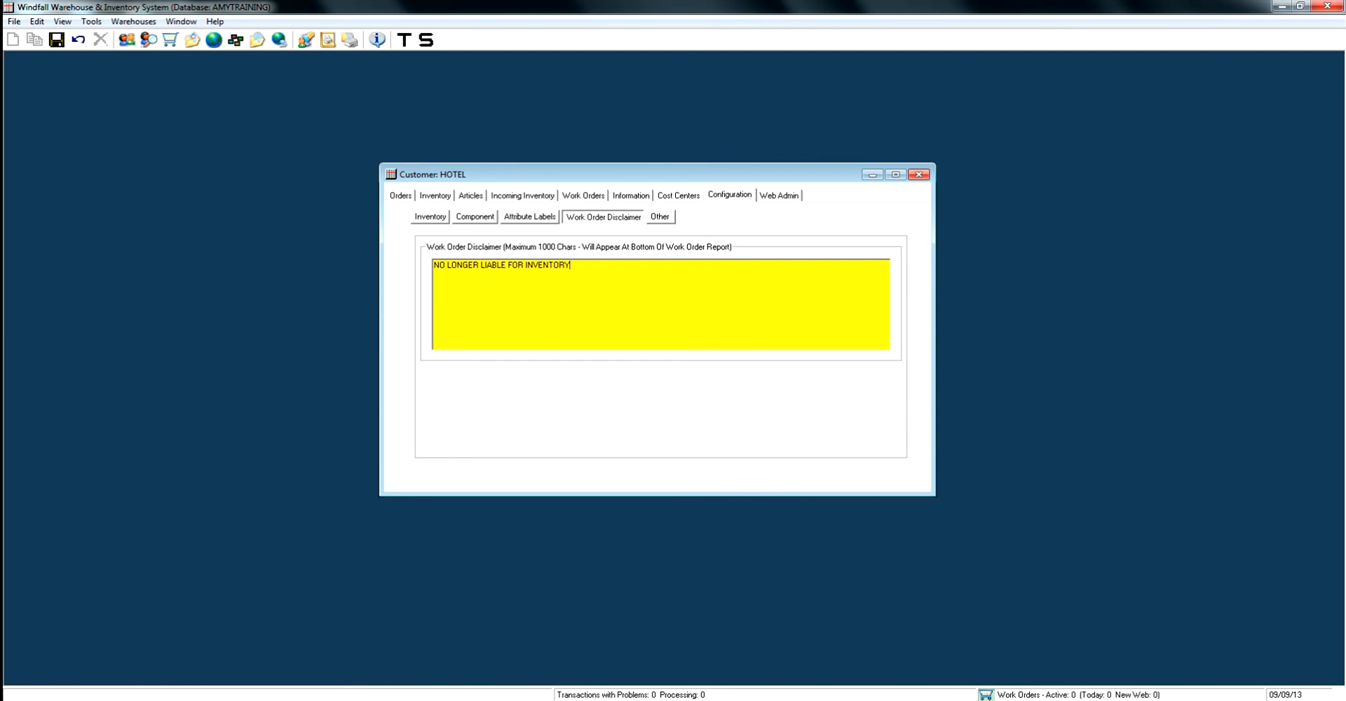
pyautogui.hotkey('ctrl', 's')
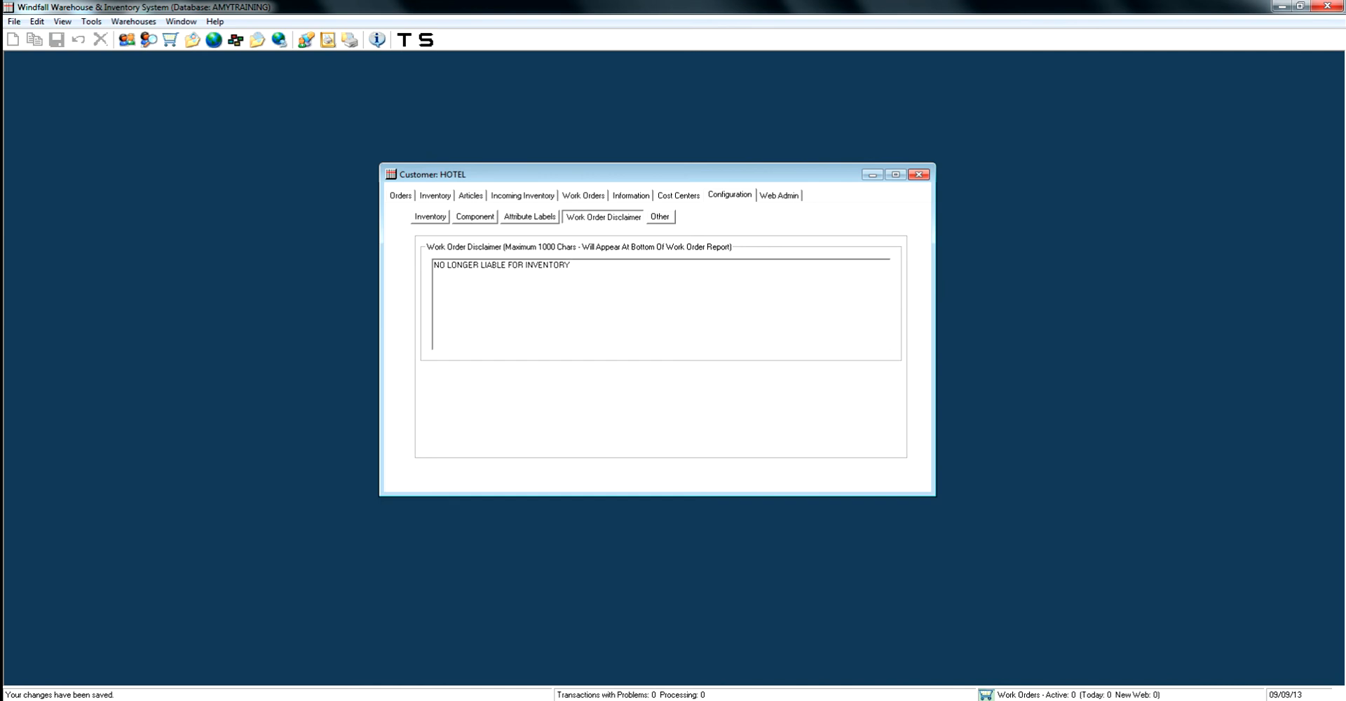
# View the imaging, component label and work order delivery settings, and the customer-specific web settings
pyautogui.click(659, 216)
pyautogui.press('Tab')
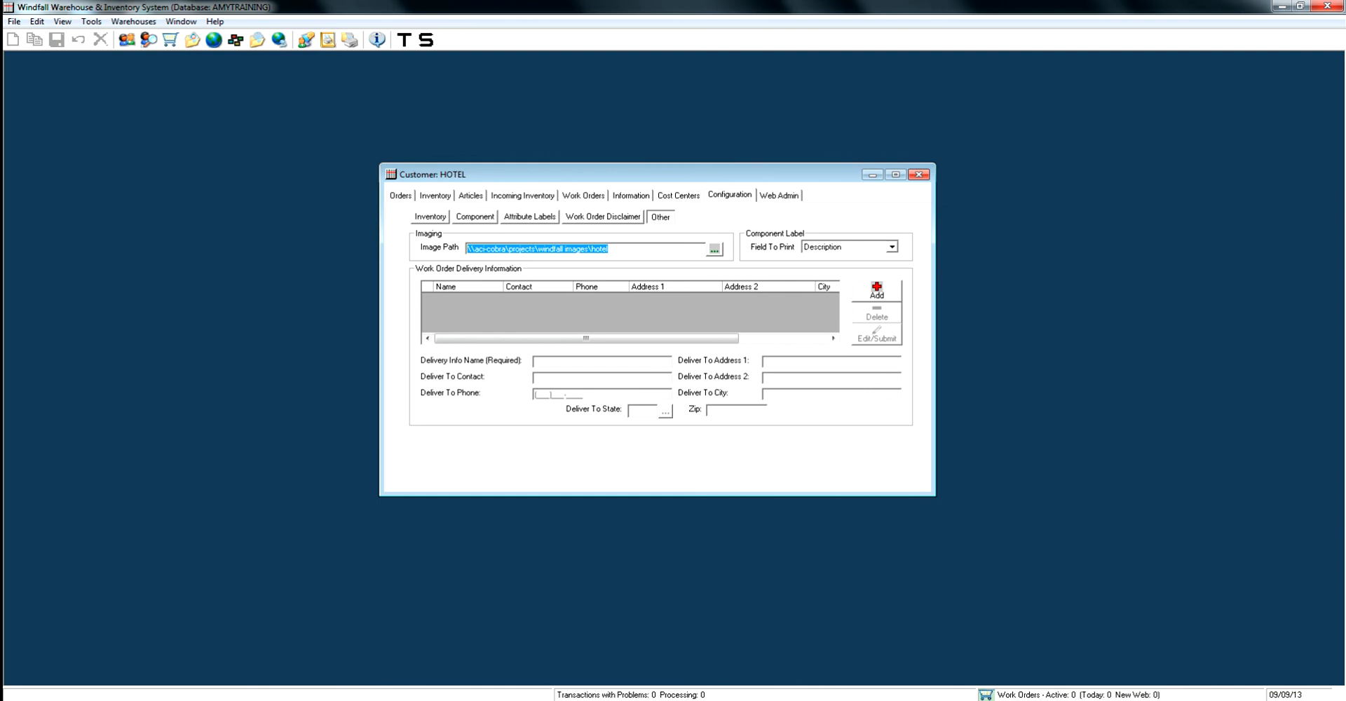
pyautogui.click(779, 196)
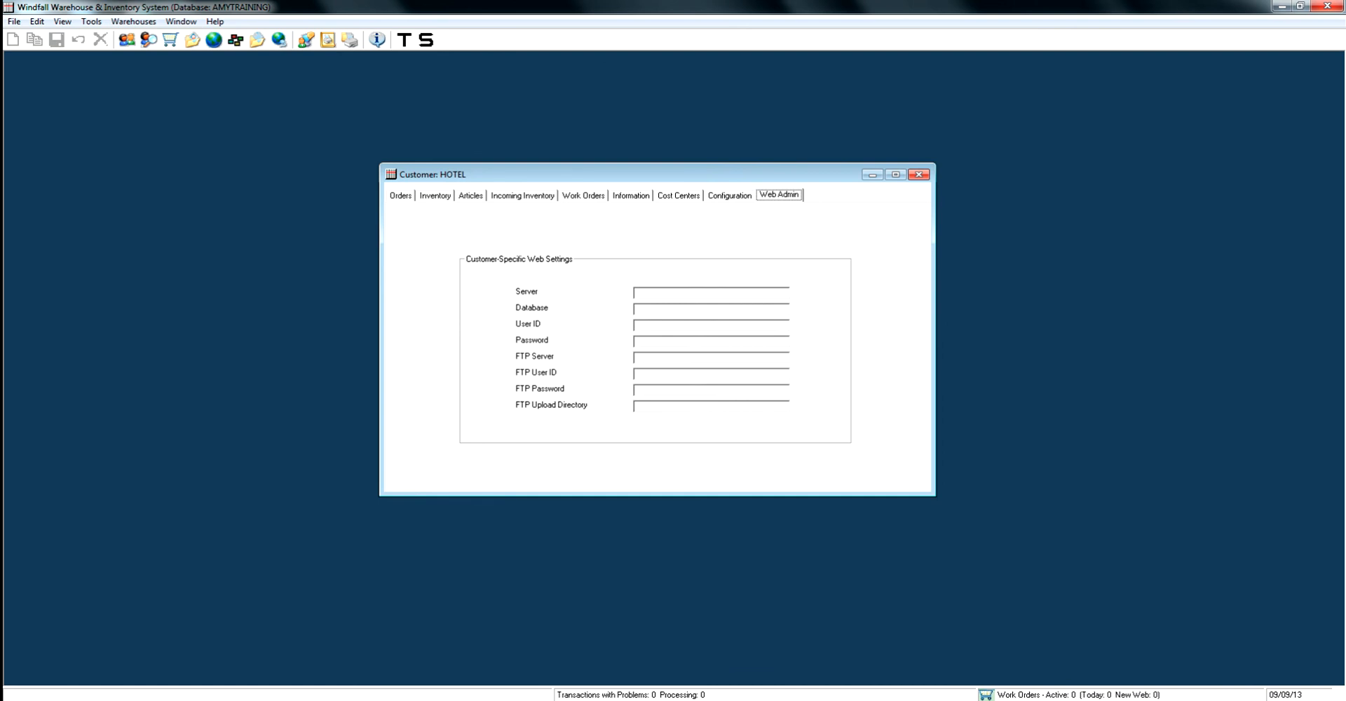
# Browse back through the customer's articles, work orders and cost centers, and return to the orders list
pyautogui.hotkey('ctrl', 'Tab')
pyautogui.hotkey('ctrl', 'Tab')
pyautogui.hotkey('ctrl', 'Tab')
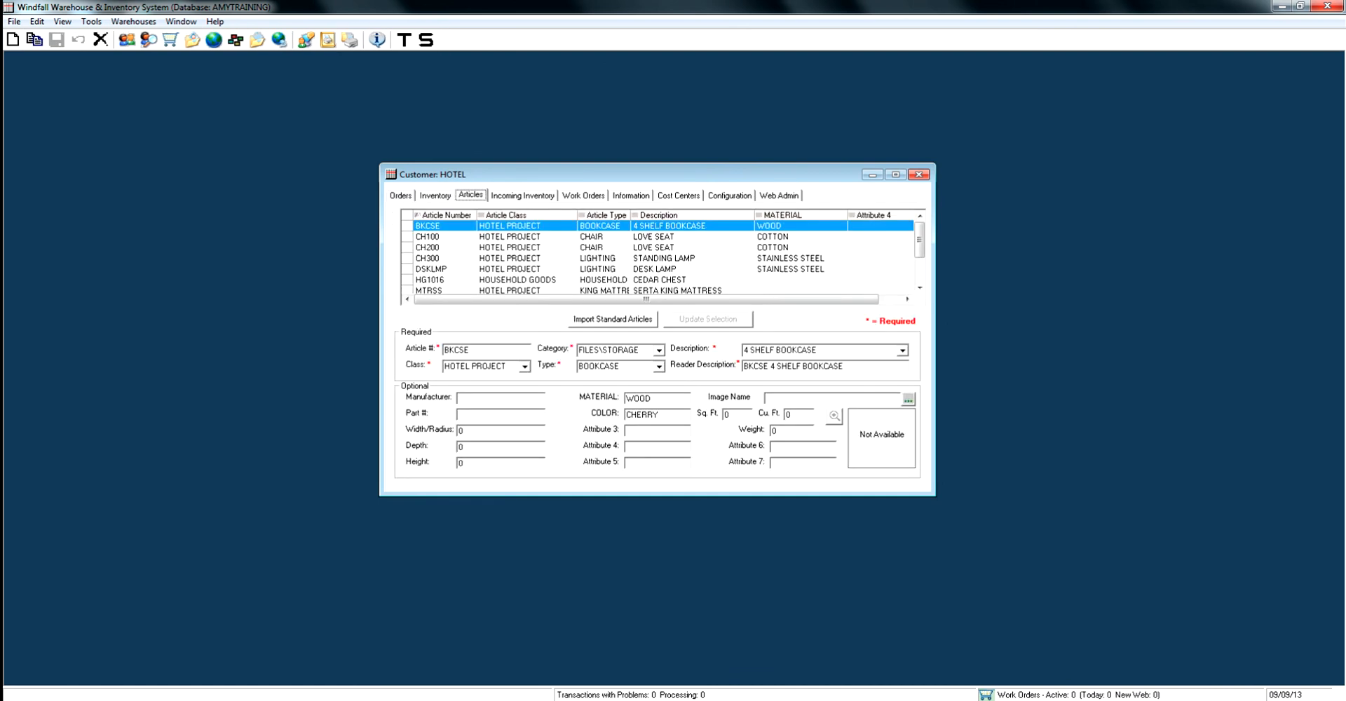
pyautogui.hotkey('ctrl', 'Tab')
pyautogui.hotkey('ctrl', 'Tab')
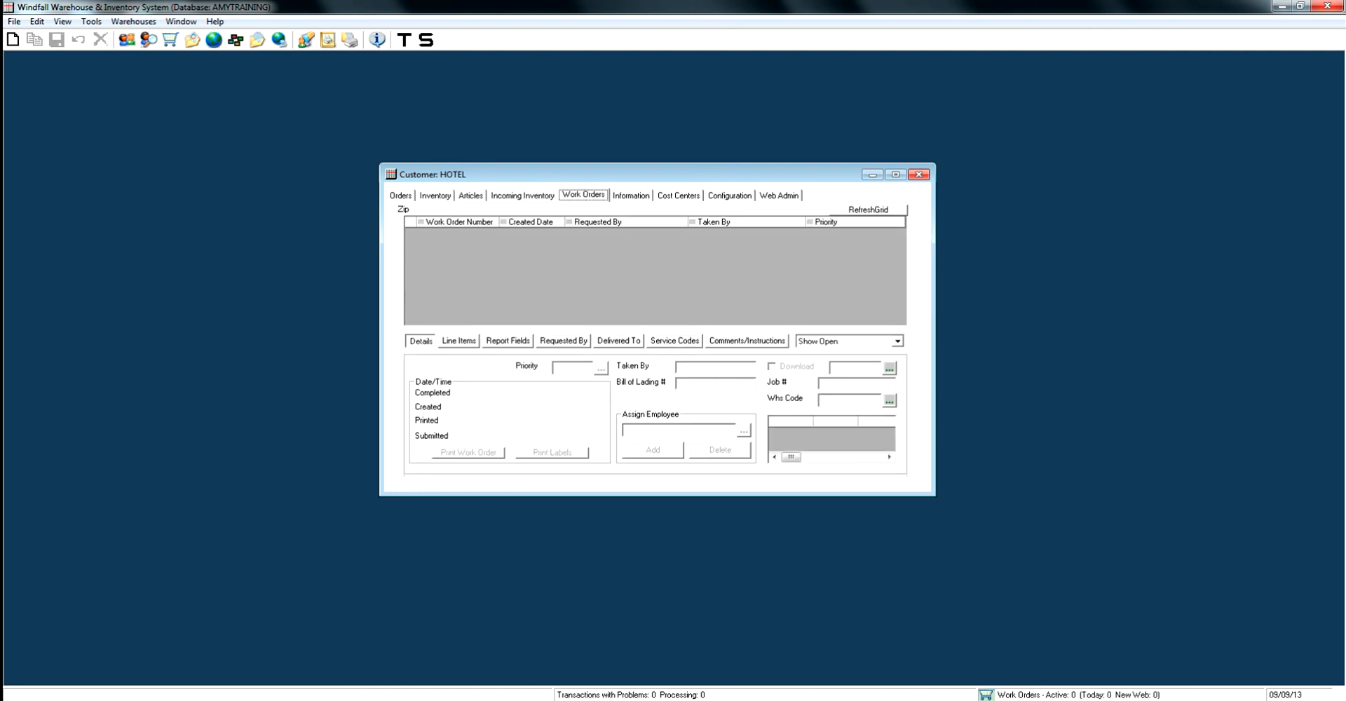
pyautogui.hotkey('ctrl', 'Tab')
pyautogui.hotkey('ctrl', 'Tab')
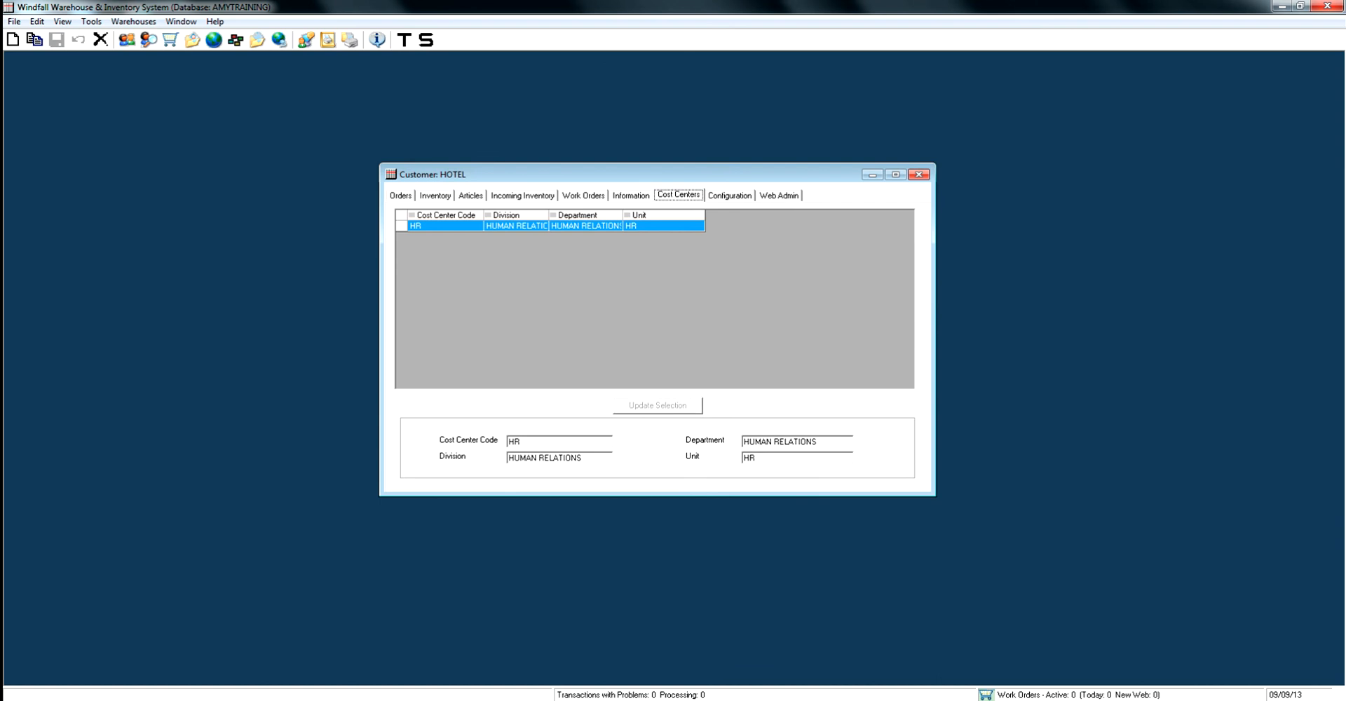
pyautogui.click(400, 196)
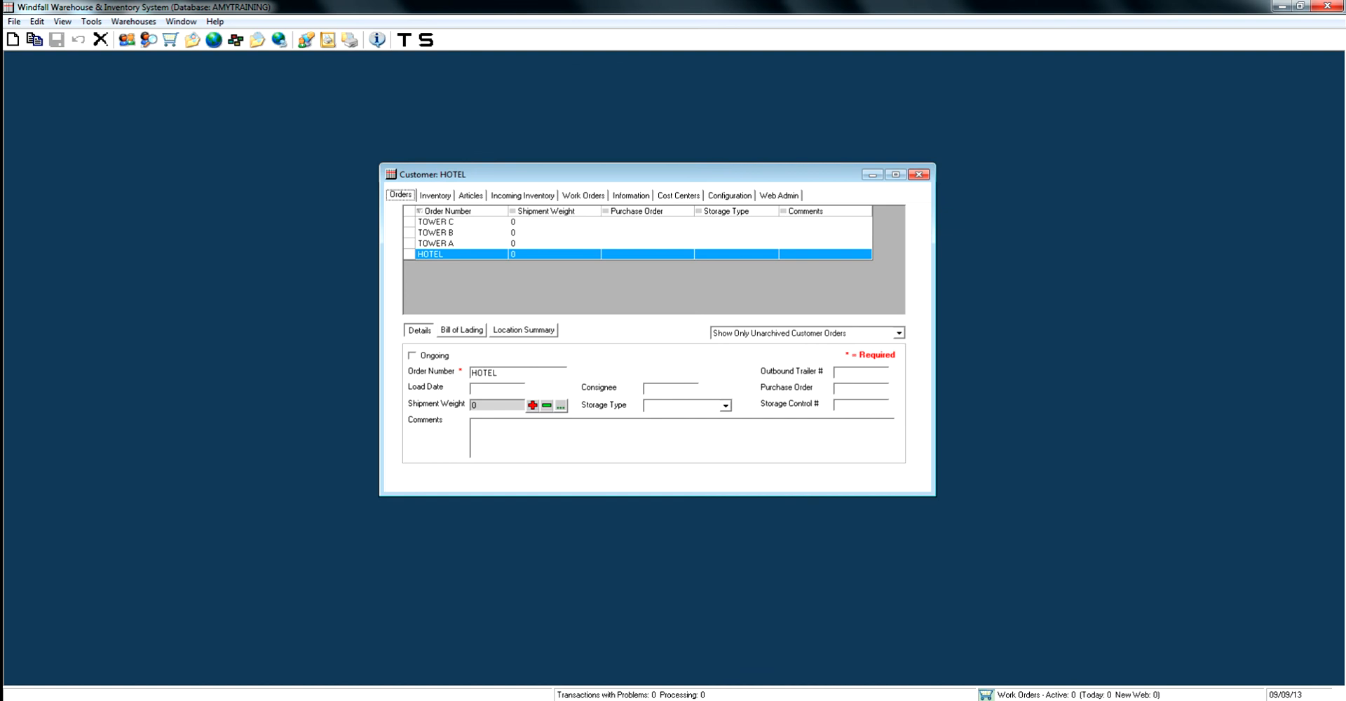